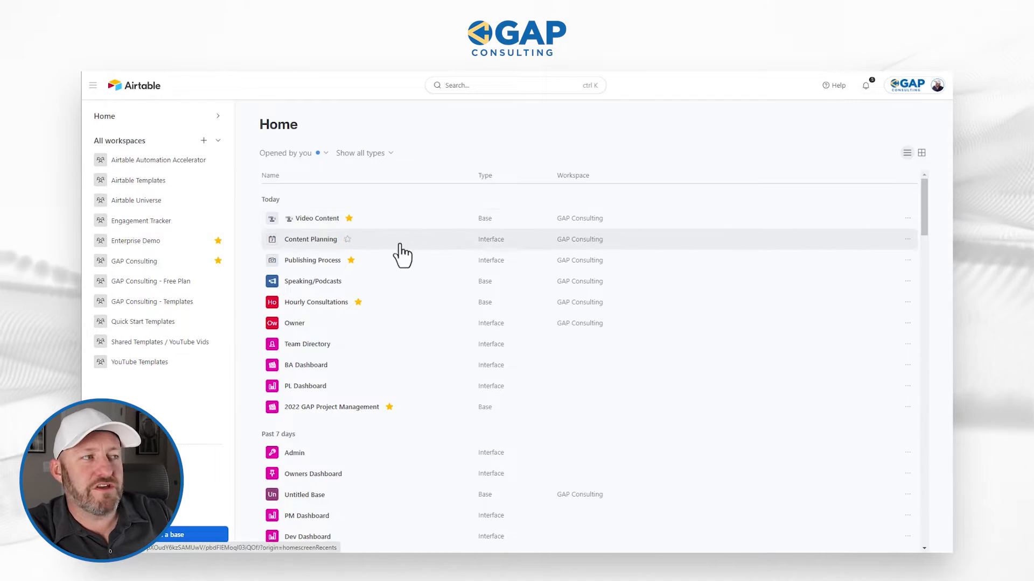
scroll(399, 381, down, 3)
scroll(407, 447, up, 3)
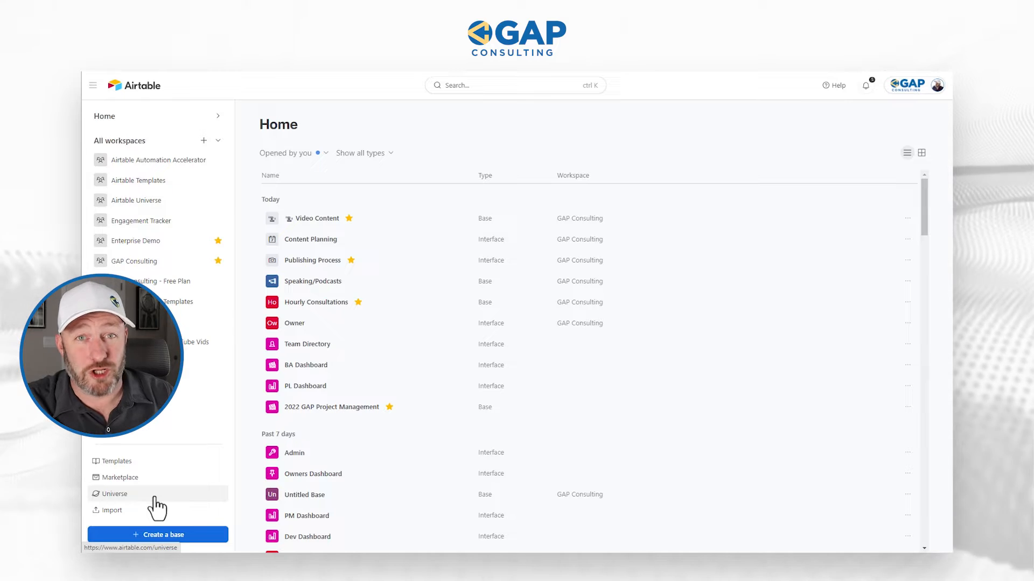
Step: Create a new blank base in the GAP Consulting workspace and dismiss its getting-started guide
click(179, 535)
click(478, 318)
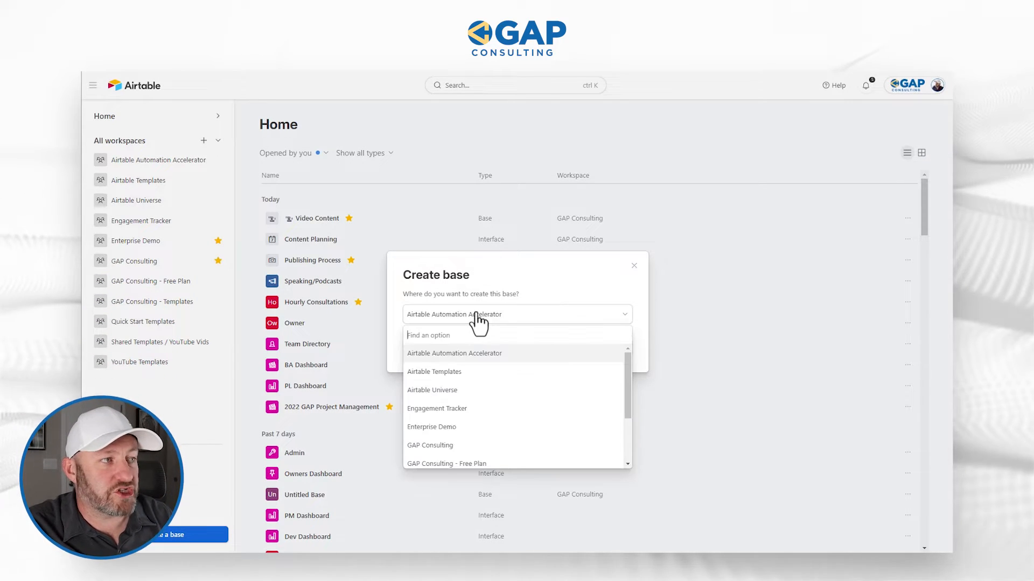
scroll(480, 459, down, 1)
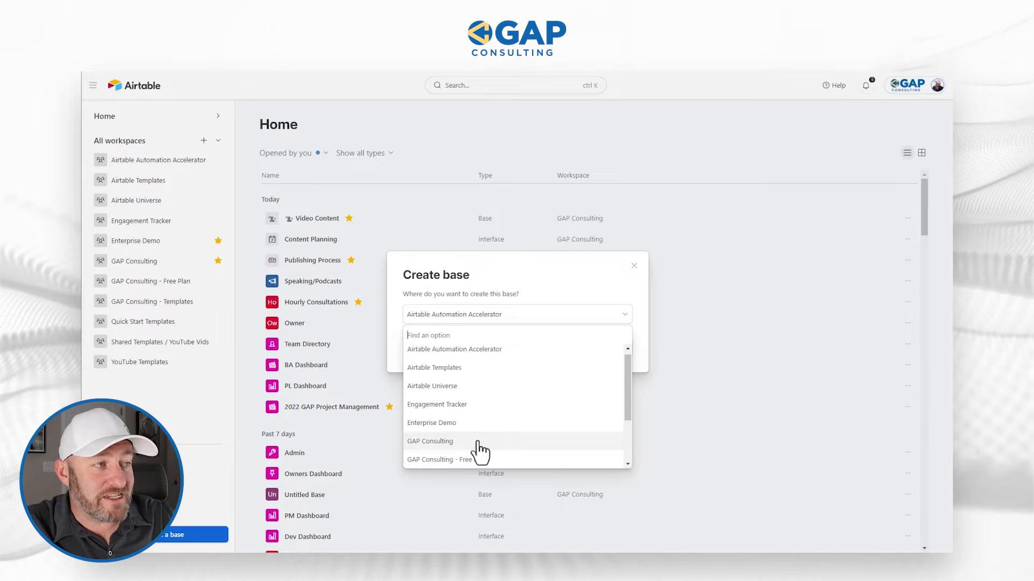
scroll(484, 436, down, 2)
scroll(486, 426, down, 1)
scroll(485, 427, up, 2)
click(485, 427)
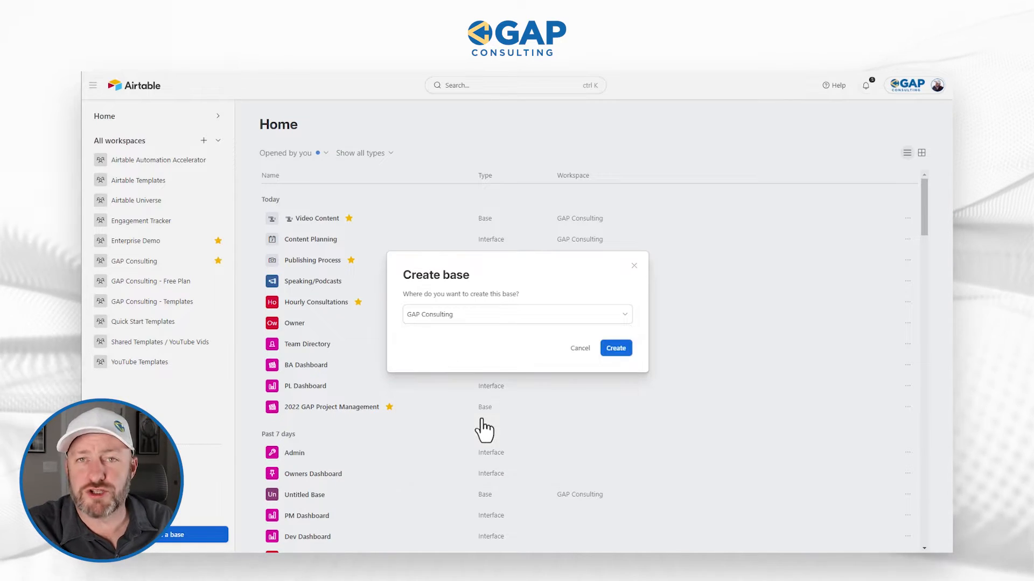
click(615, 349)
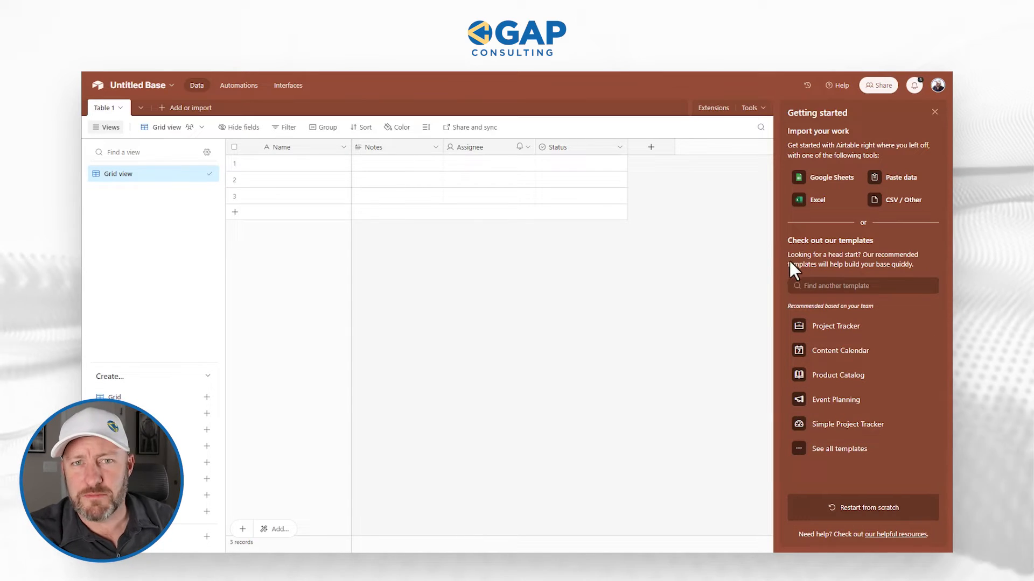
click(934, 113)
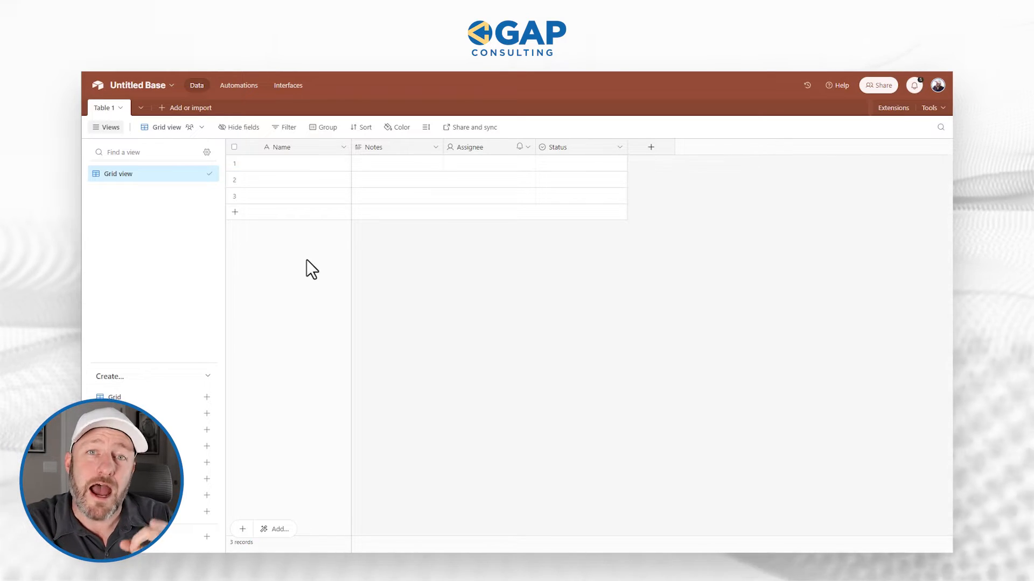
Step: Look over the new base's Automations and Interfaces areas, and return to its data
click(240, 86)
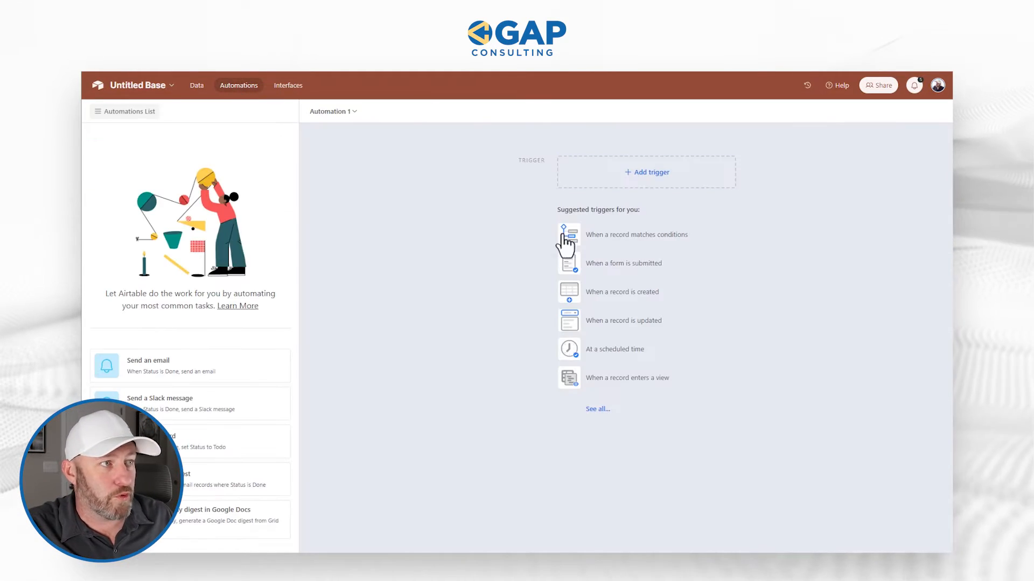
click(598, 238)
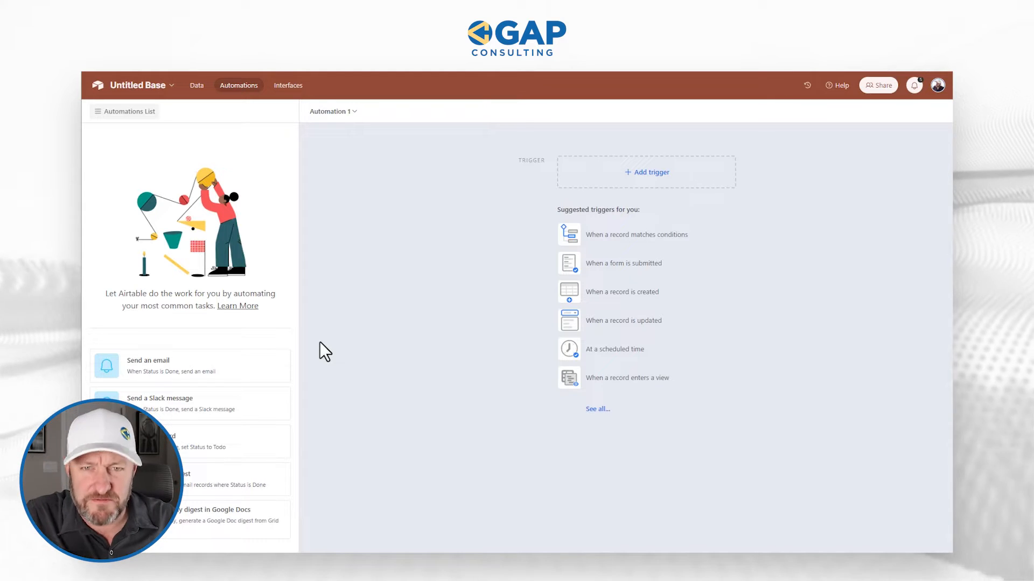
click(287, 86)
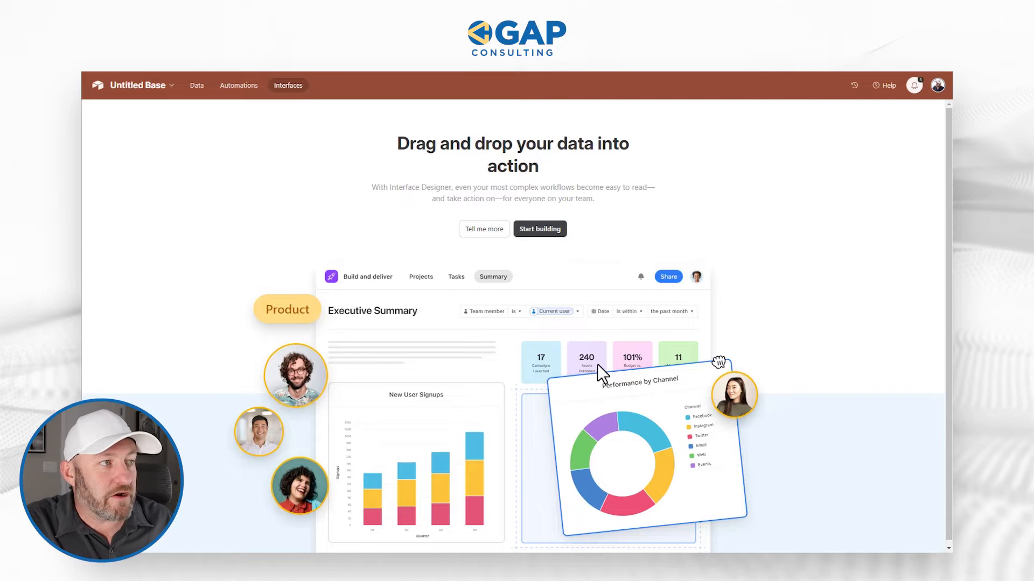
scroll(597, 363, down, 1)
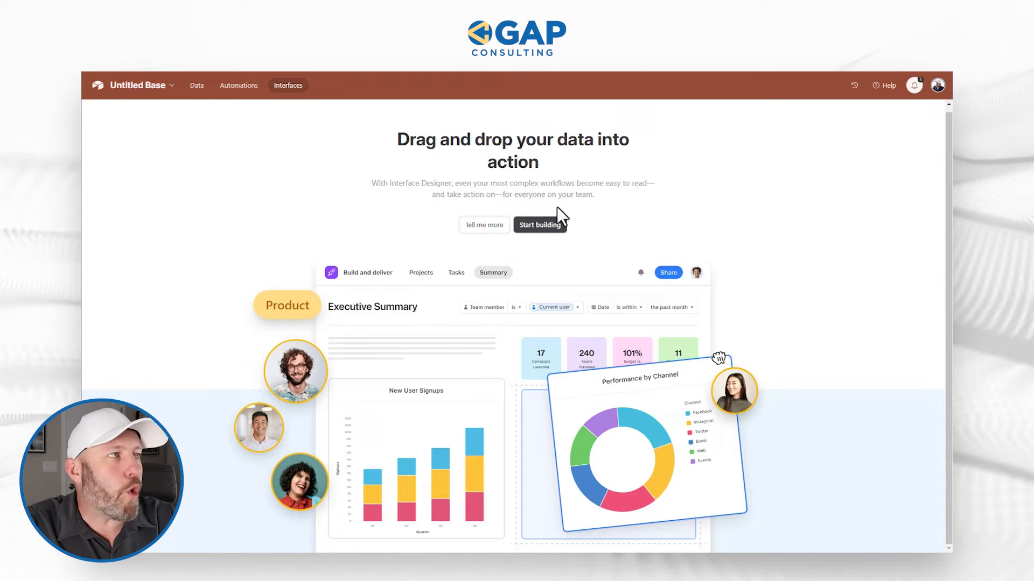
click(203, 87)
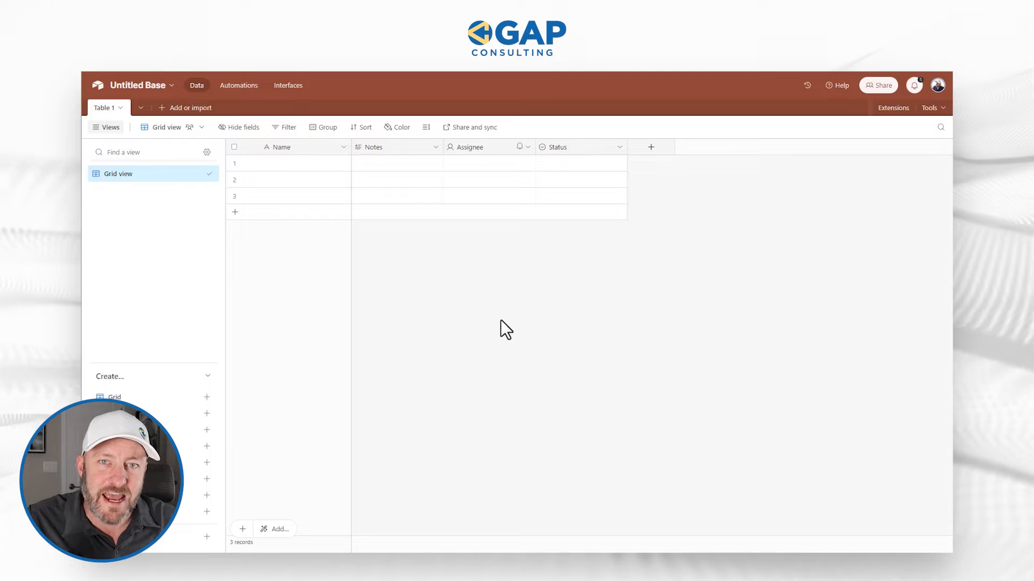
Step: Rename the base's first table as Projects
click(110, 109)
double_click(110, 114)
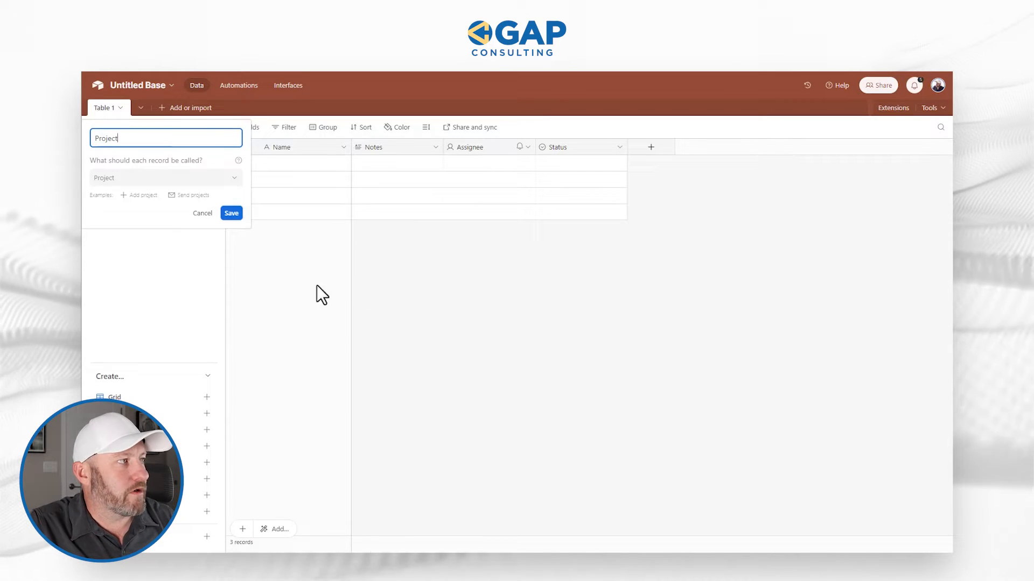
click(232, 214)
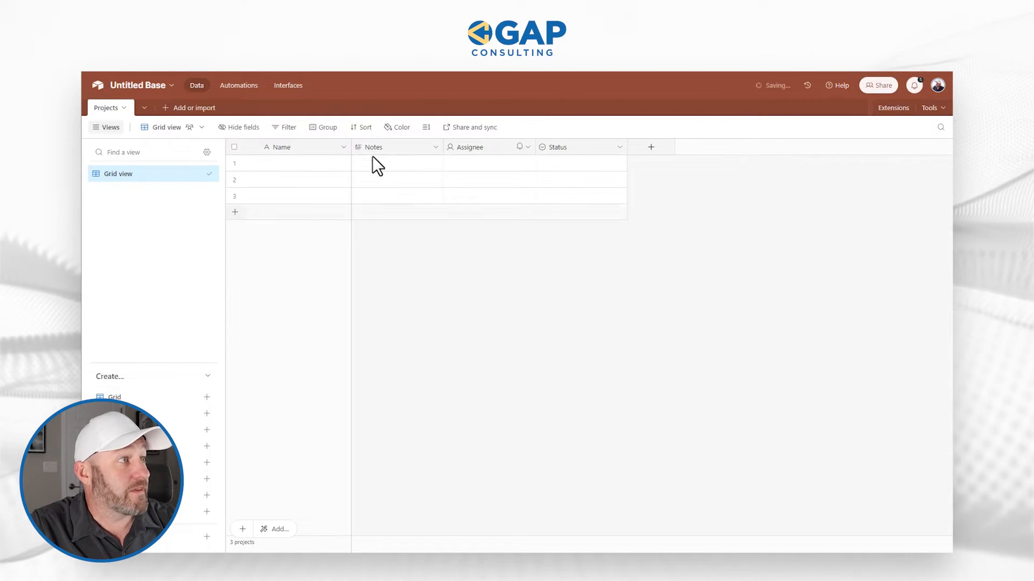
Step: Delete the Notes, Assignee and Status fields from the Projects table, keeping only Name
right_click(412, 147)
click(409, 451)
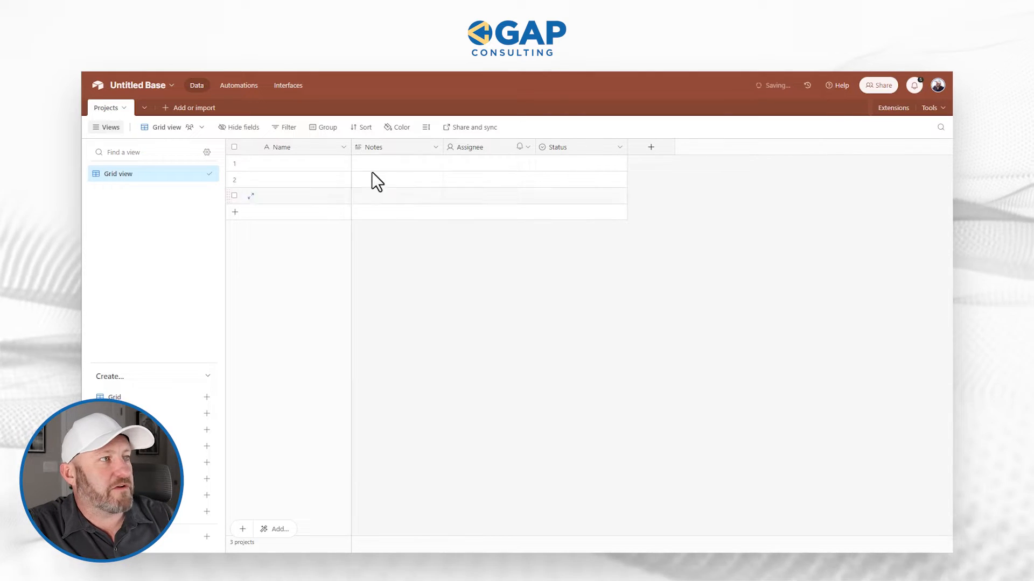
right_click(385, 146)
click(408, 450)
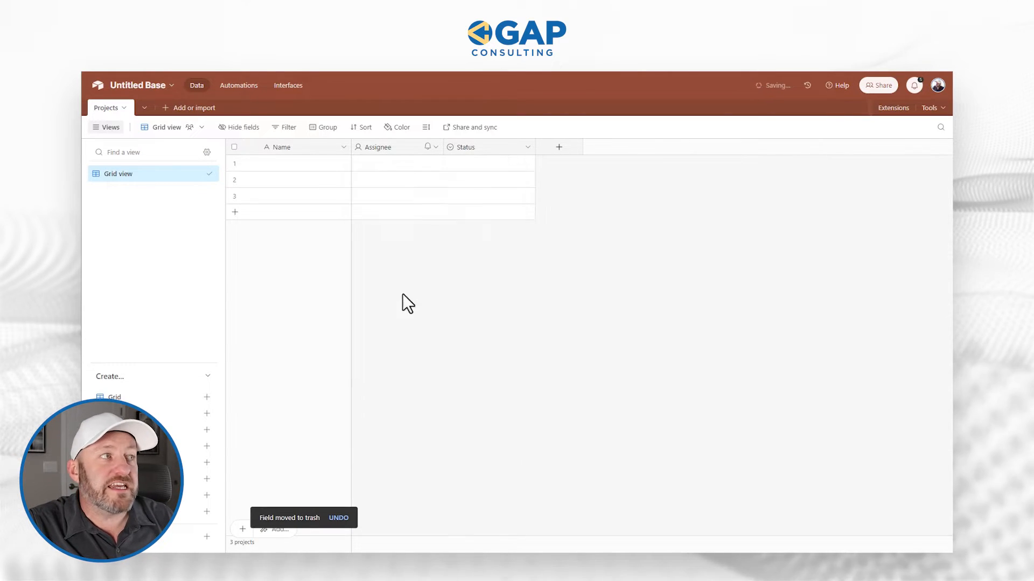
right_click(388, 152)
click(399, 449)
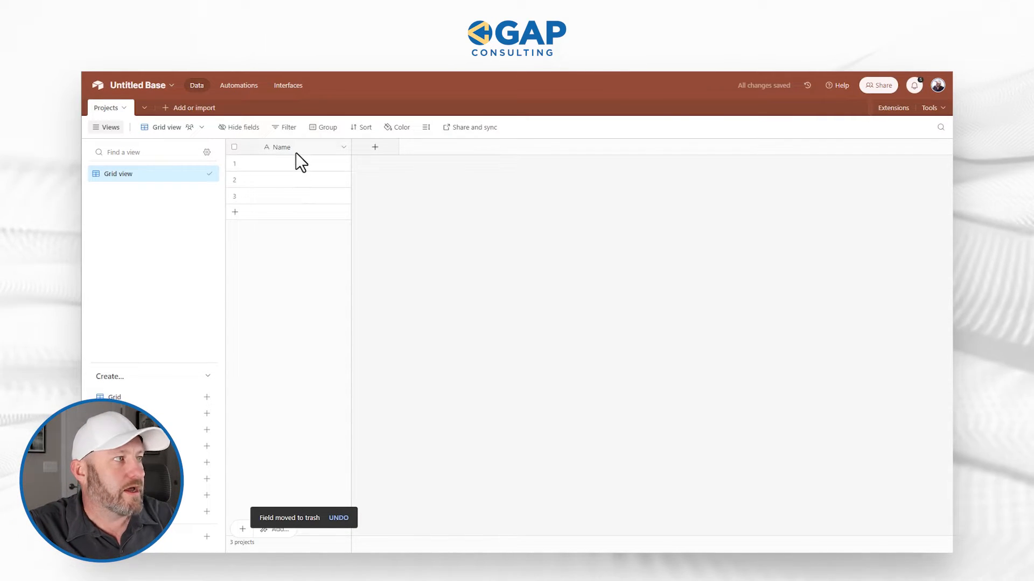
Step: Name the three records in the Projects table Project 1, Project 2 and Project 3
click(299, 166)
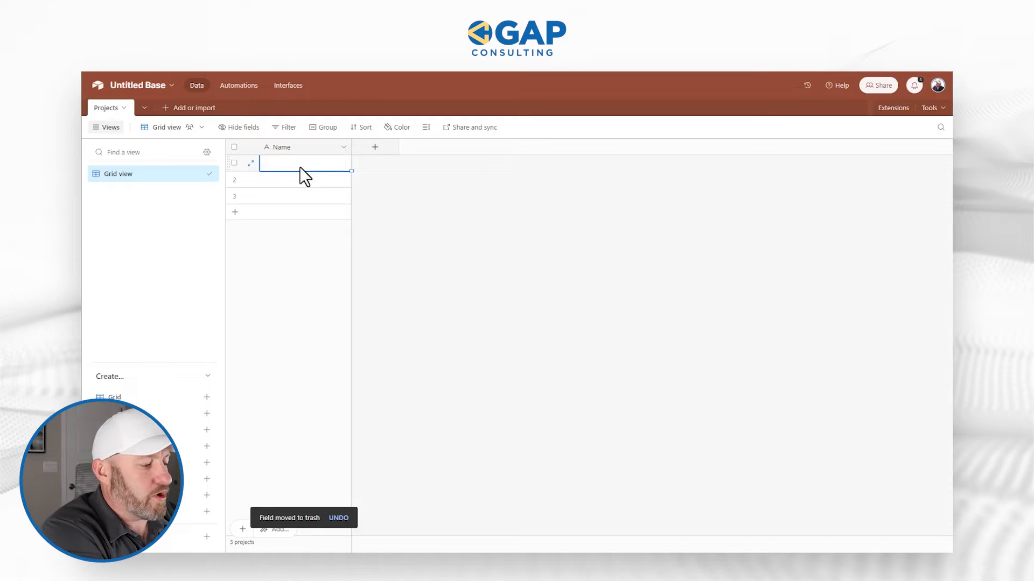
text(Project 1)
key(Return)
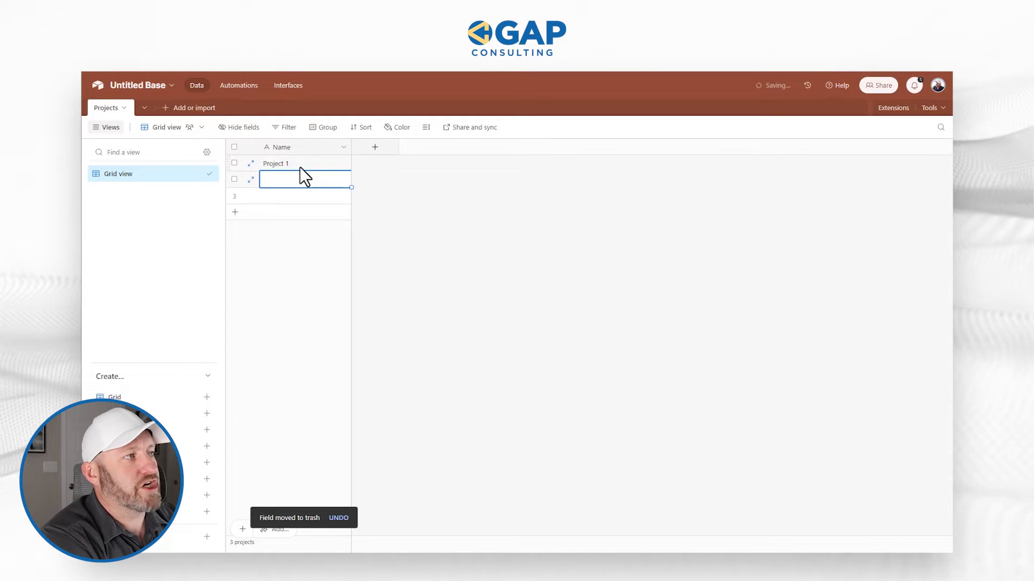
text(Project 2)
key(Return)
text(Proje)
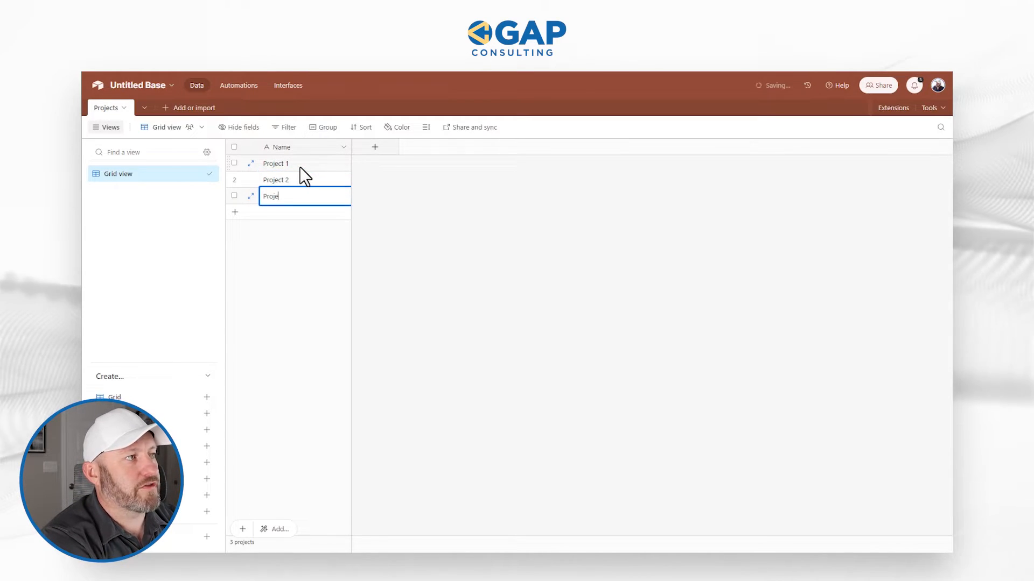
text(ct 3)
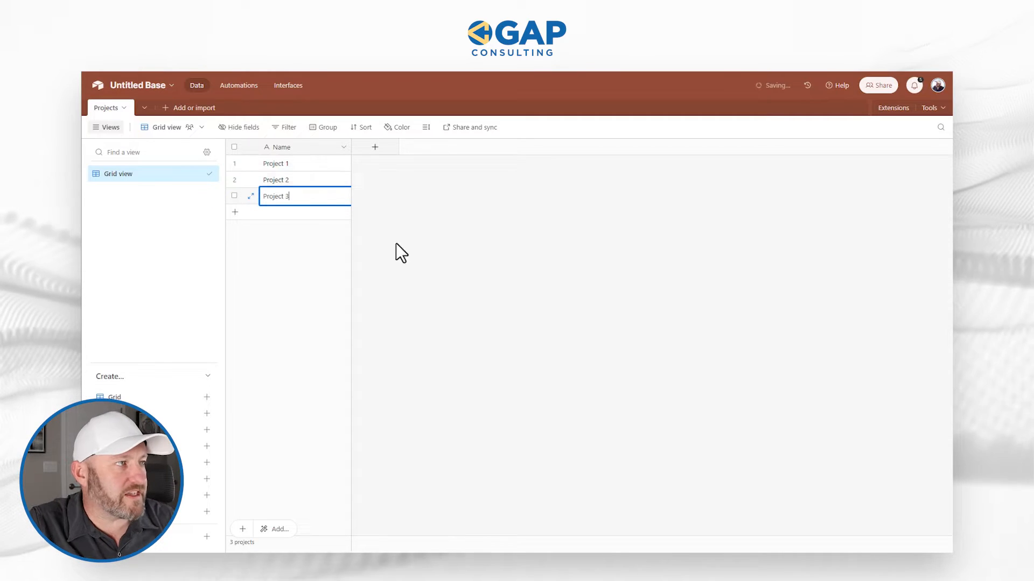
click(397, 186)
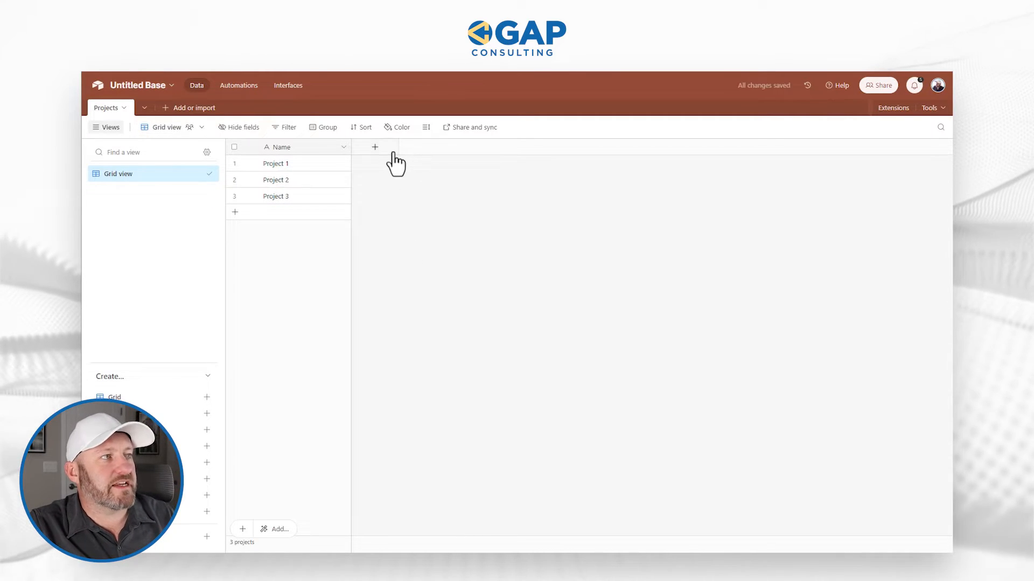
Step: Add a blank table named Tasks to the base
click(177, 108)
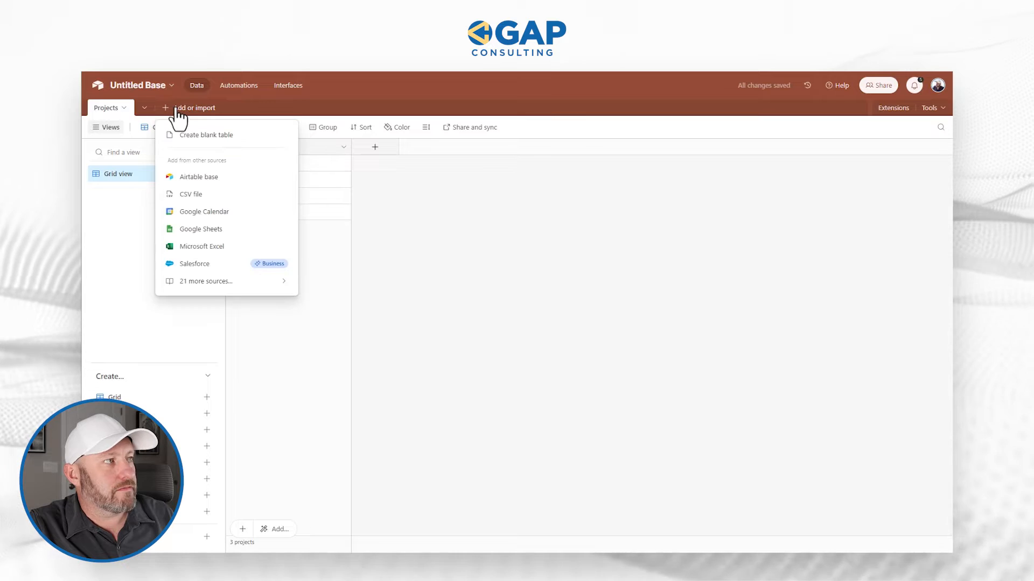
click(202, 136)
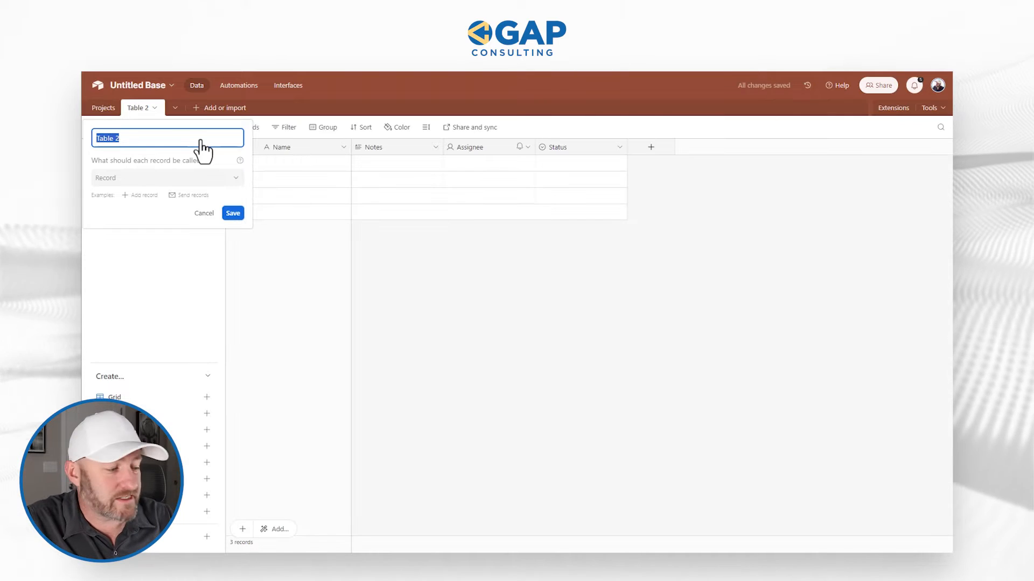
text(Tasks)
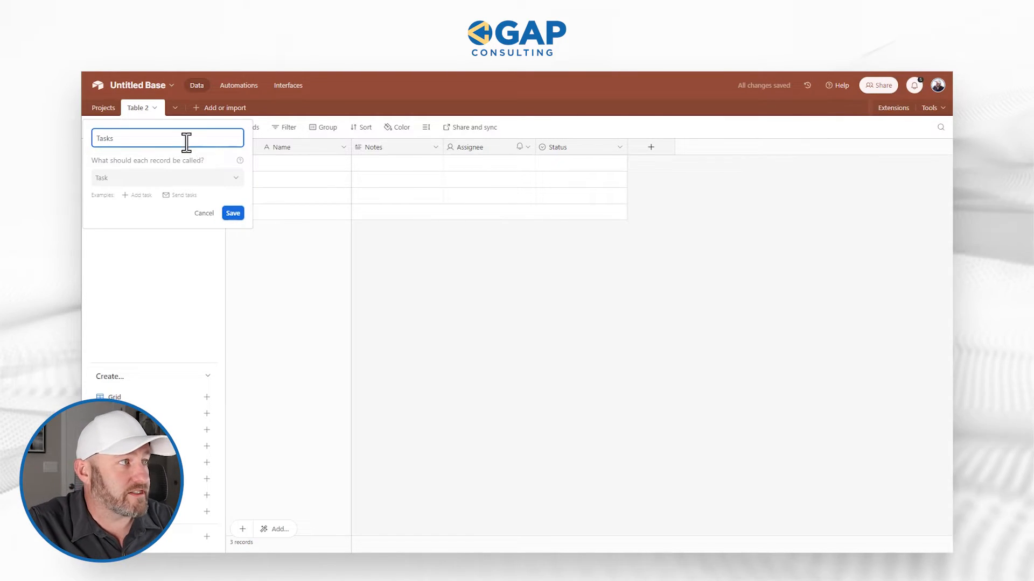
click(233, 213)
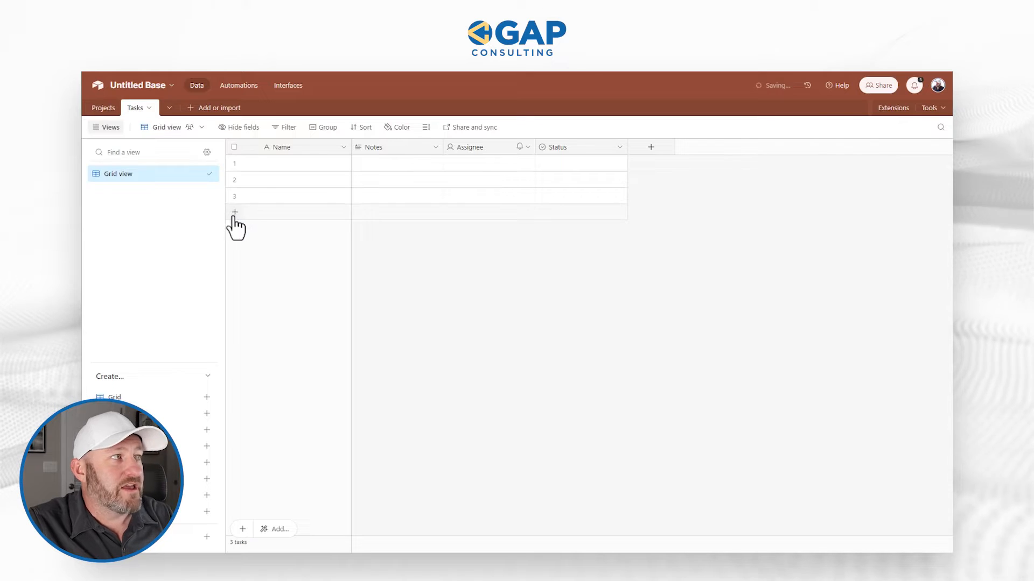
Step: Delete the Notes, Assignee and Status fields from the Tasks table, keeping only Name
click(111, 109)
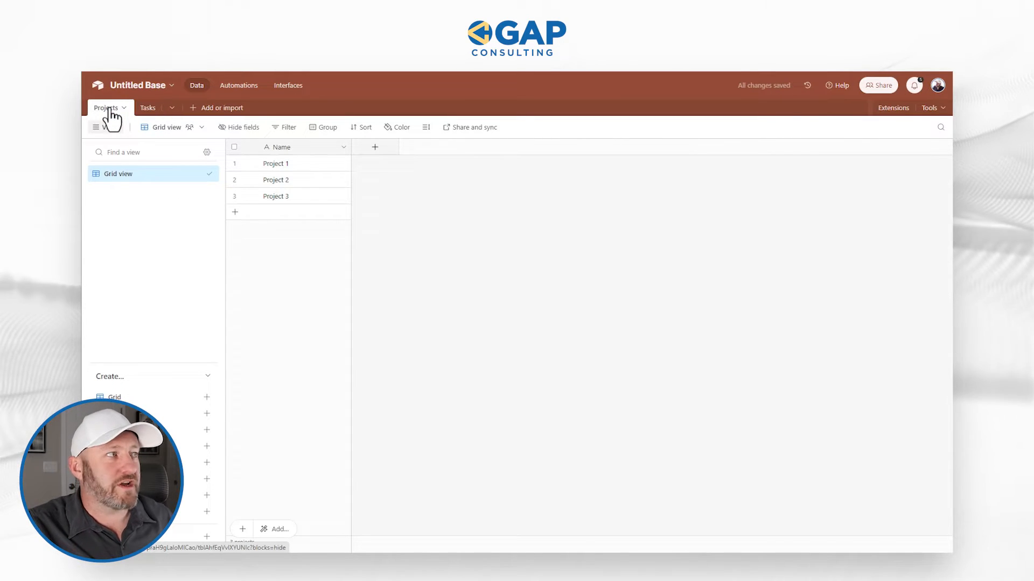
click(147, 110)
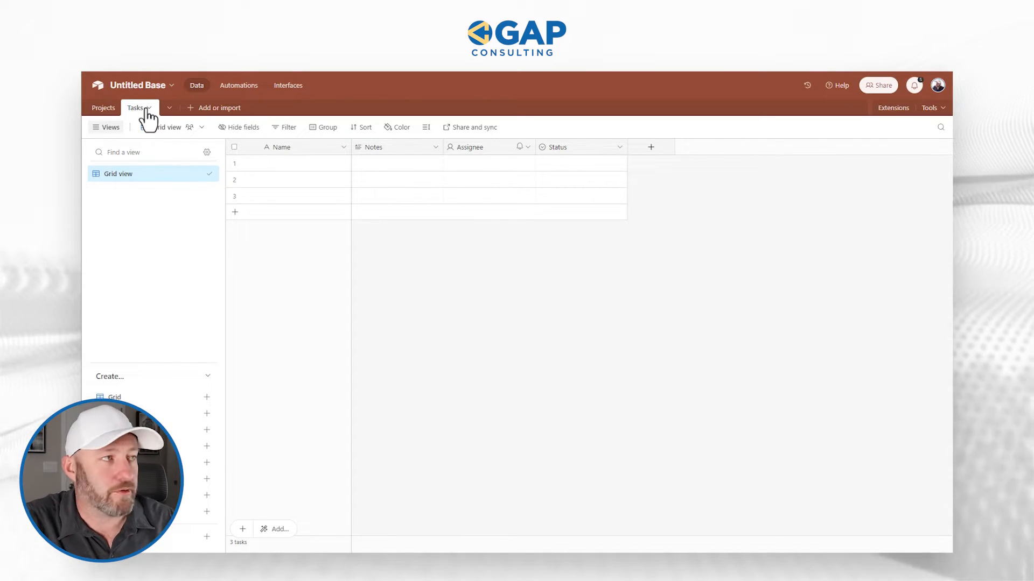
right_click(376, 148)
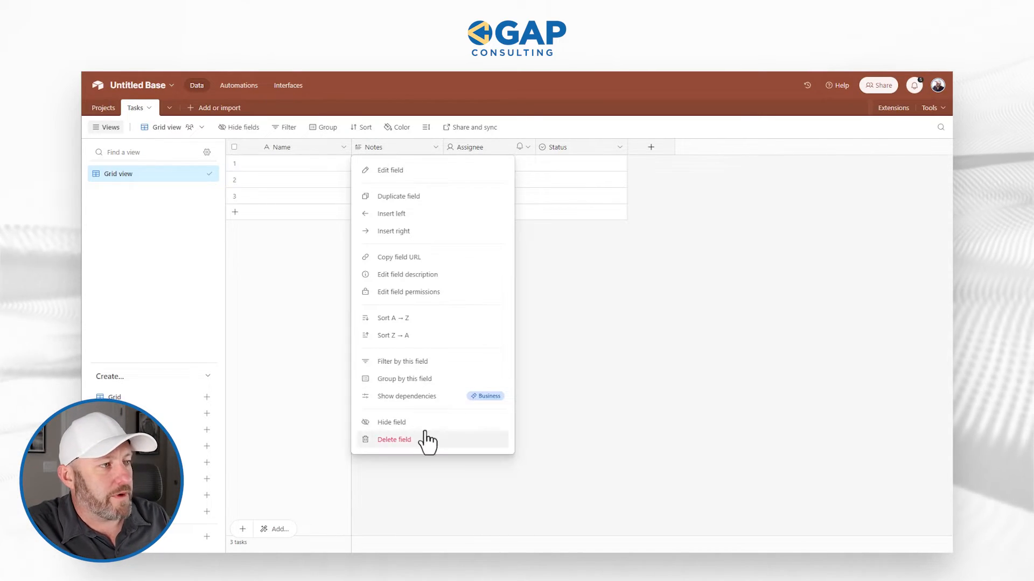
click(422, 445)
right_click(393, 148)
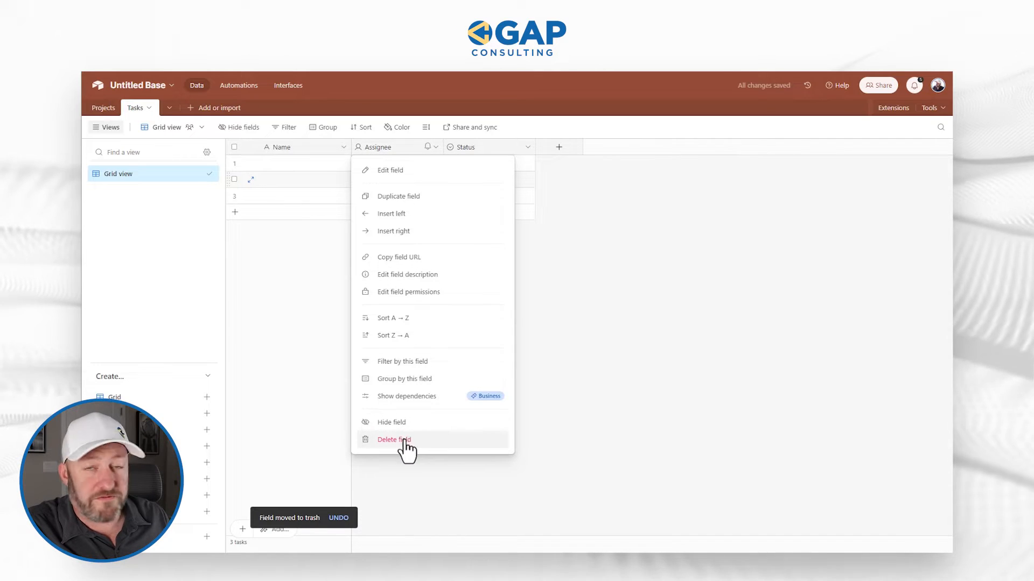
click(404, 443)
right_click(392, 150)
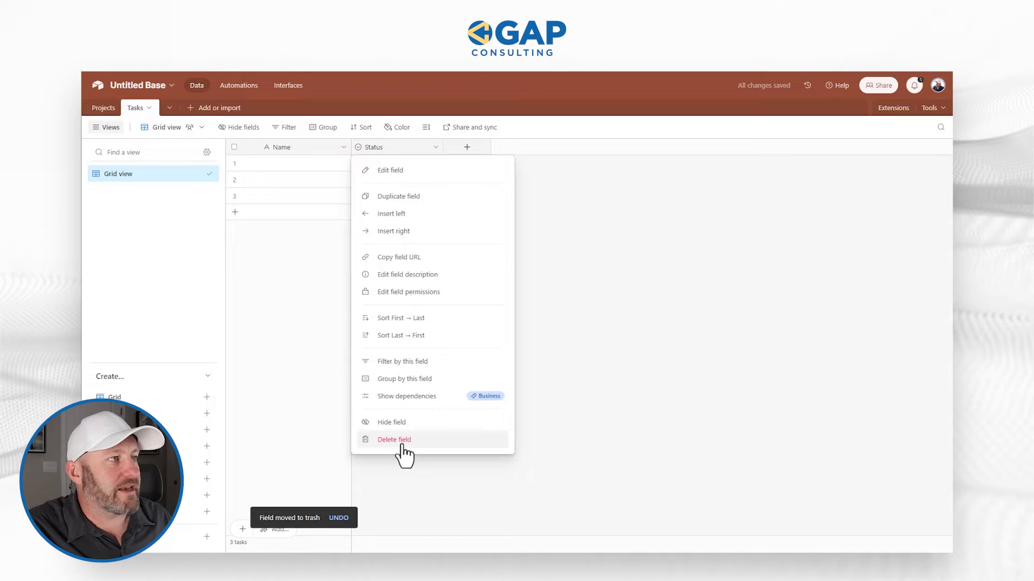
click(402, 442)
Step: Name the three records in the Tasks table Task 1, Task 2 and Task 3
click(299, 169)
text(Task)
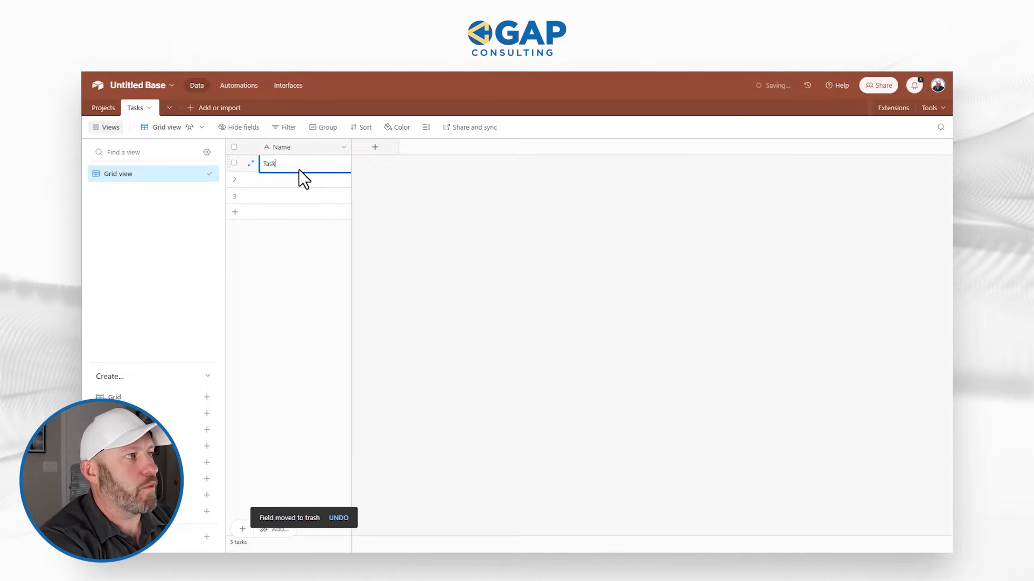
text( 1)
key(Return)
text(Task 2)
key(Return)
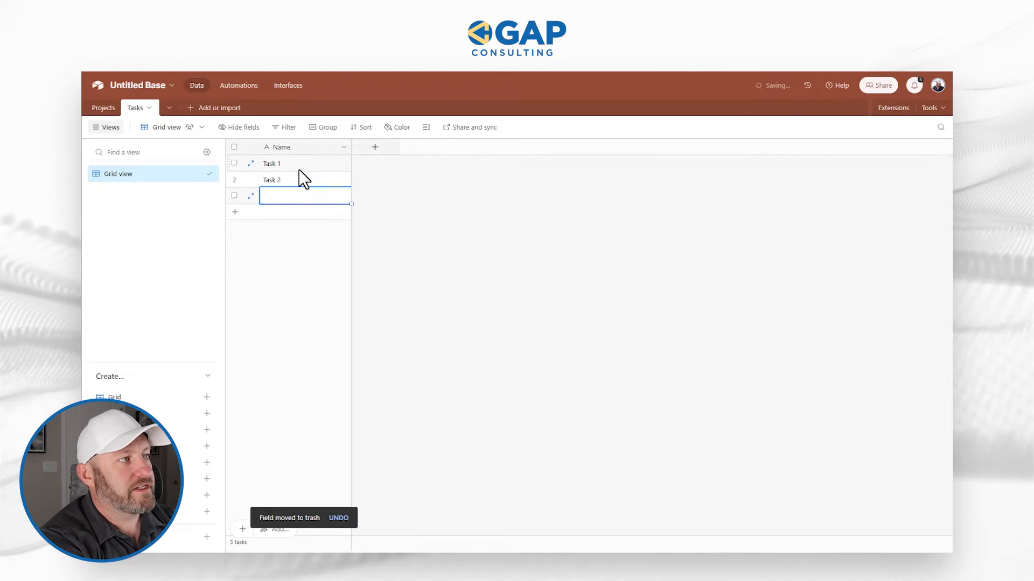
text(Task 3)
Step: Add three more records to the Tasks table and fill their names with copies of Task 3
key(shift+Return)
key(shift+Return)
key(shift+Return)
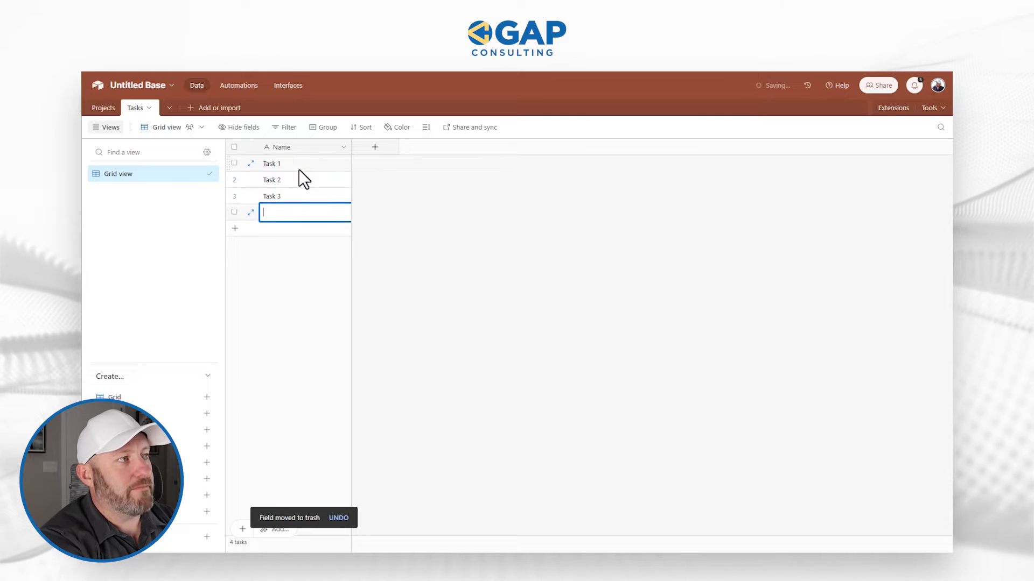
key(Escape)
key(Up)
key(Up)
key(shift+Down)
key(shift+Down)
text(Task 3)
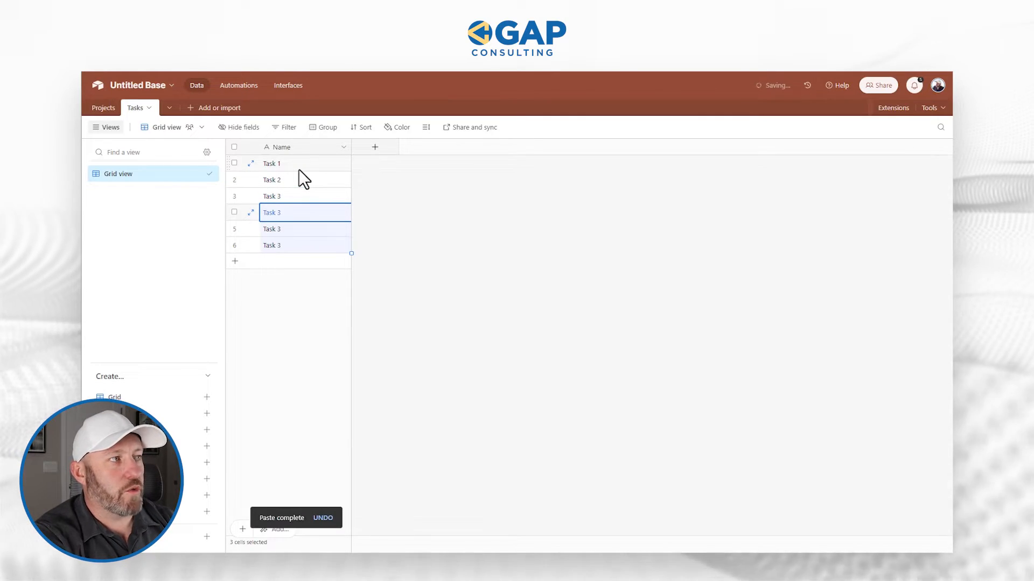
Step: Rename the last three records in the Tasks table to Task 4, Task 5 and Task 6
key(Return)
key(BackSpace)
text(4)
key(Return)
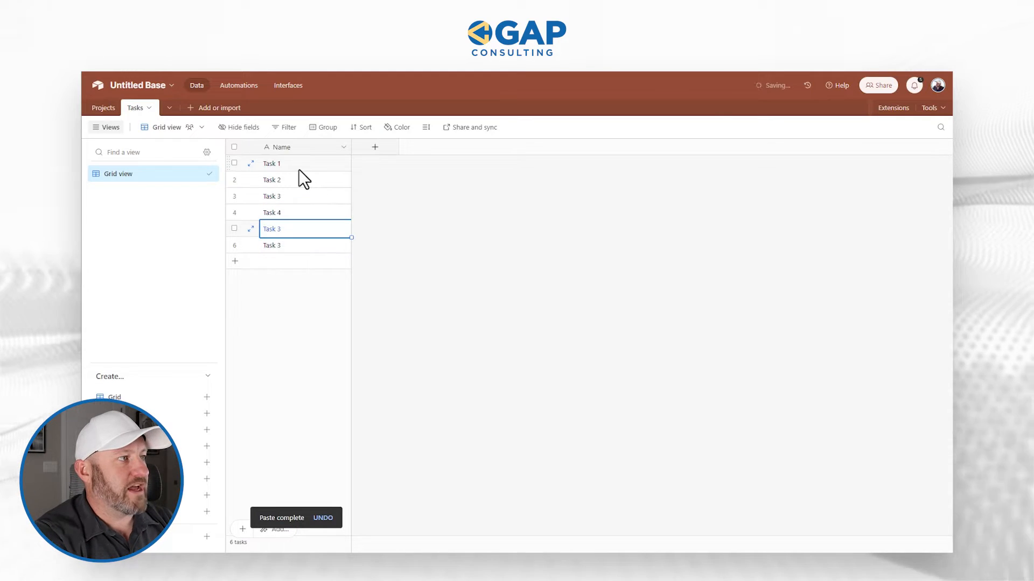
key(Return)
key(BackSpace)
text(5)
key(Return)
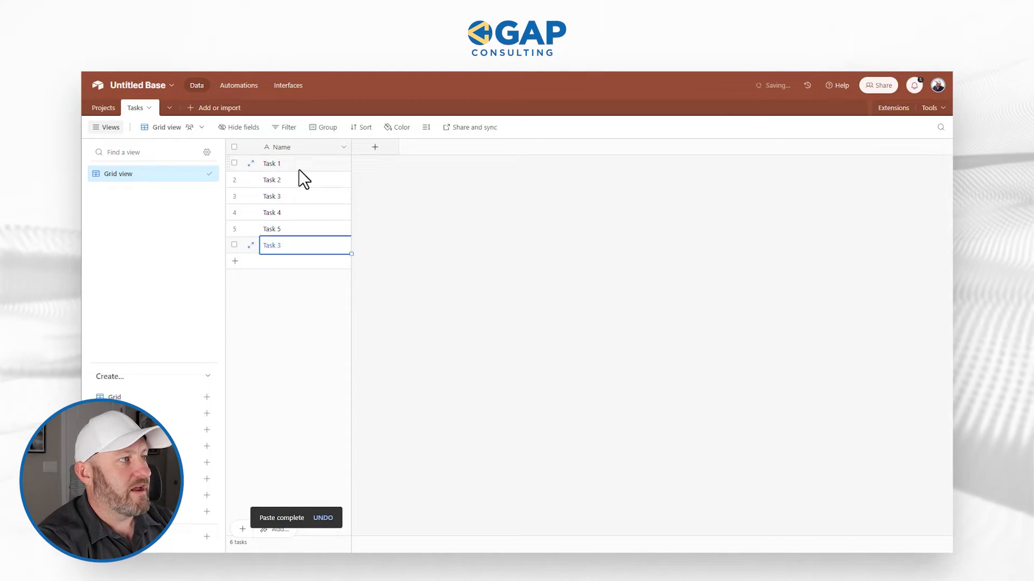
key(Return)
key(BackSpace)
text(6)
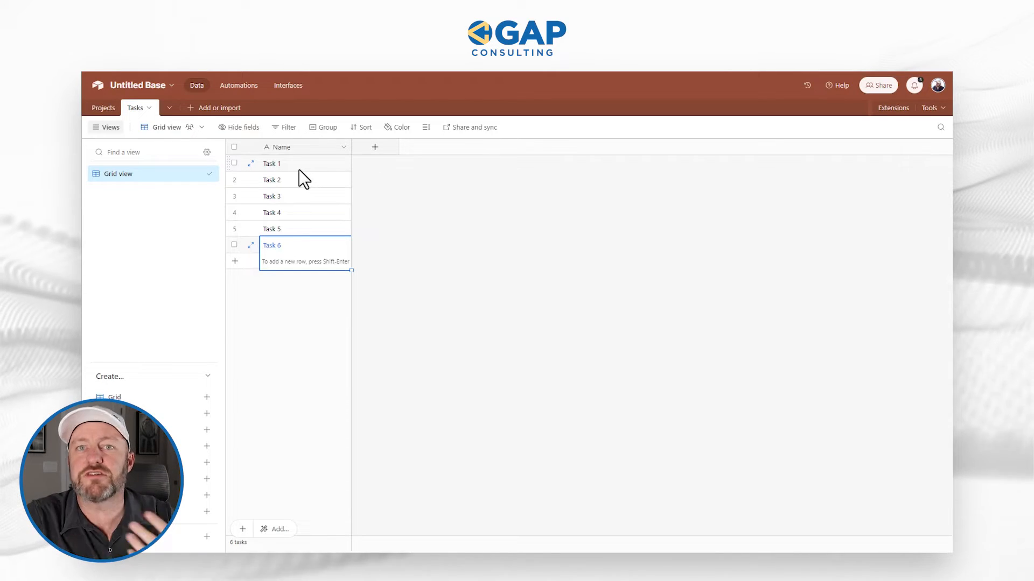
Step: Add a Projects field to the Tasks table that links to the Projects table, with linking to multiple records turned off
click(375, 151)
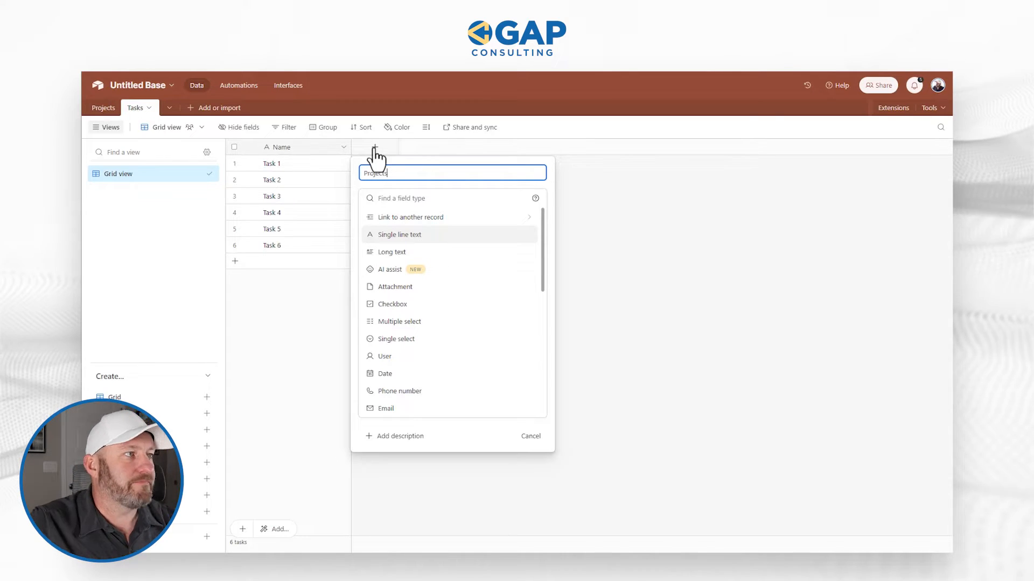
click(412, 218)
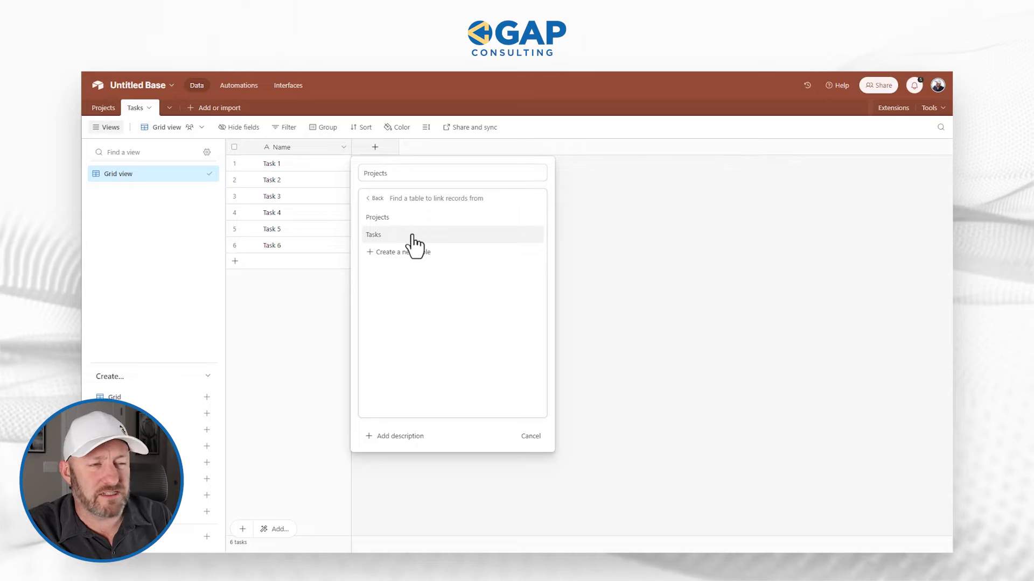
click(394, 218)
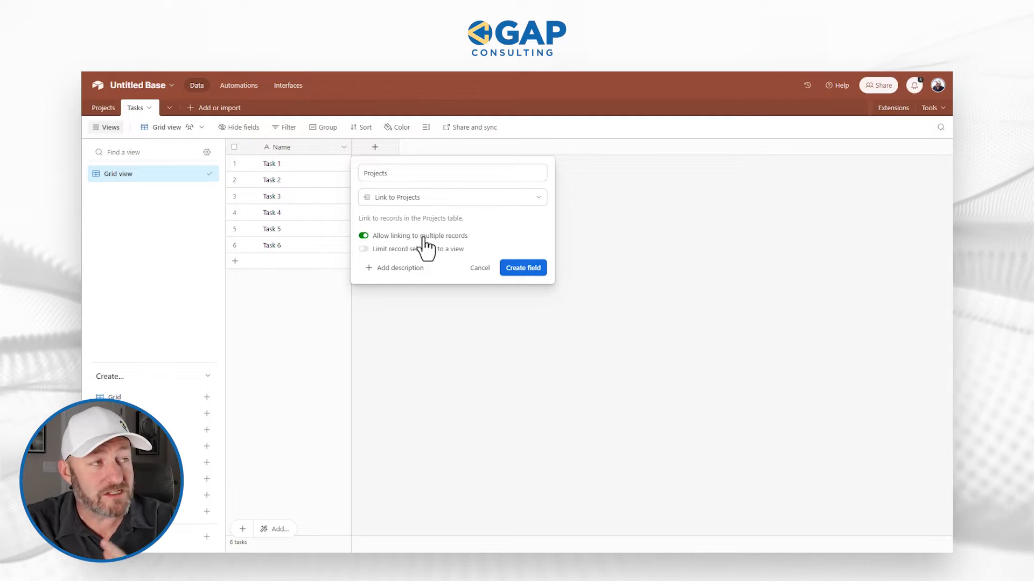
click(423, 237)
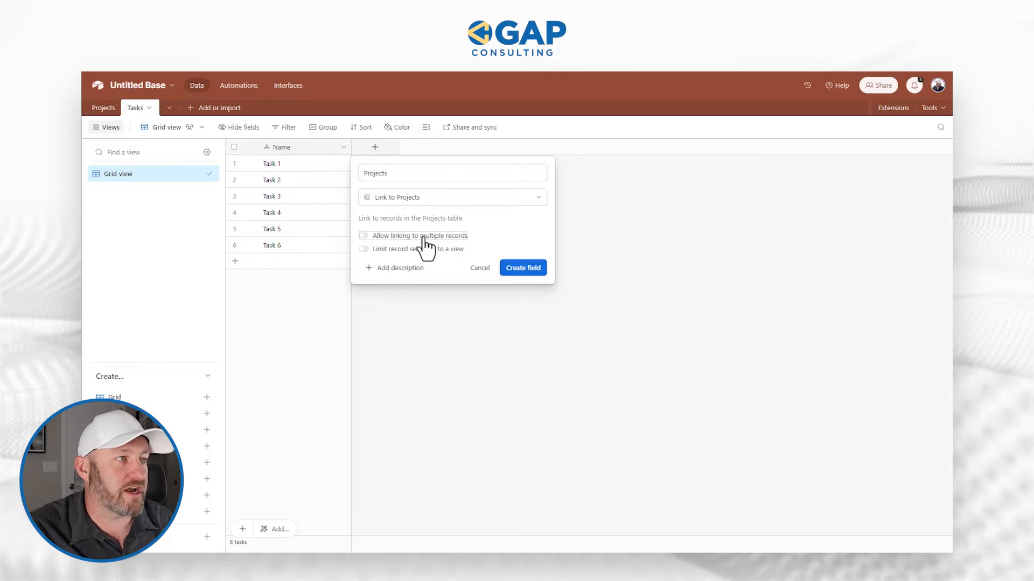
click(528, 271)
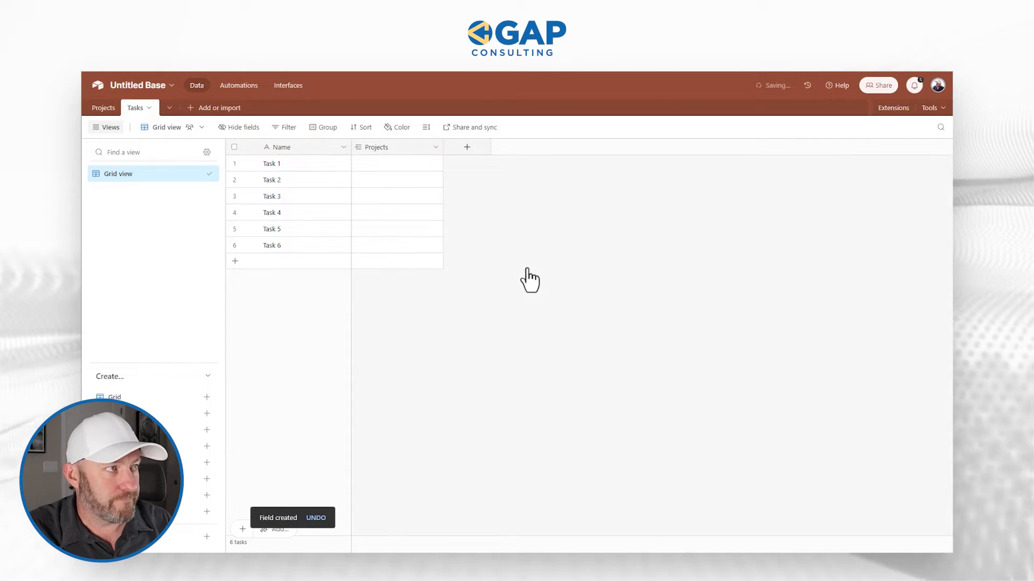
Step: Link Tasks 1 and 2 to Project 1, Tasks 3 and 4 to Project 2, and Tasks 5 and 6 to Project 3
click(360, 164)
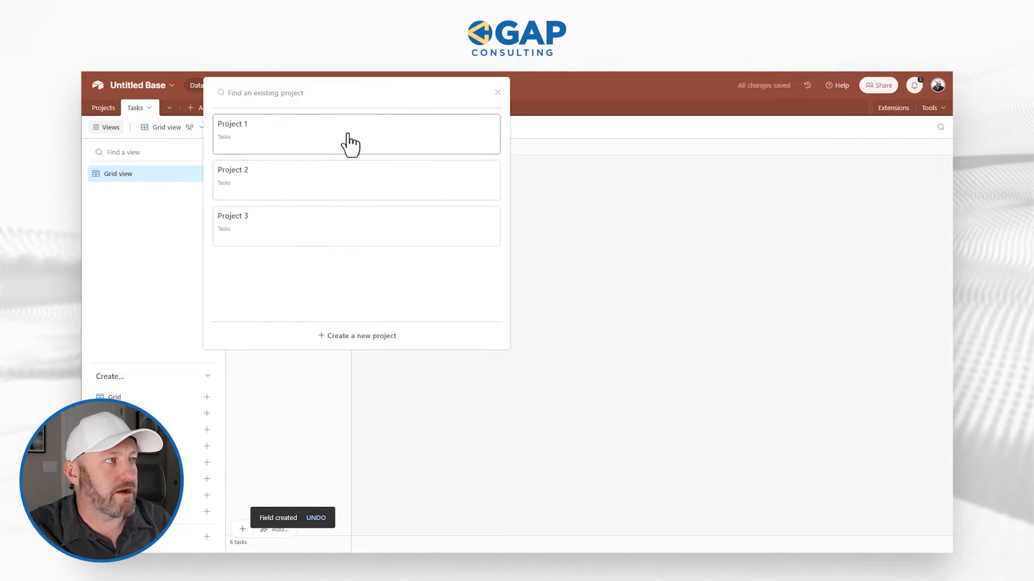
click(350, 144)
drag(444, 171, 442, 184)
click(363, 200)
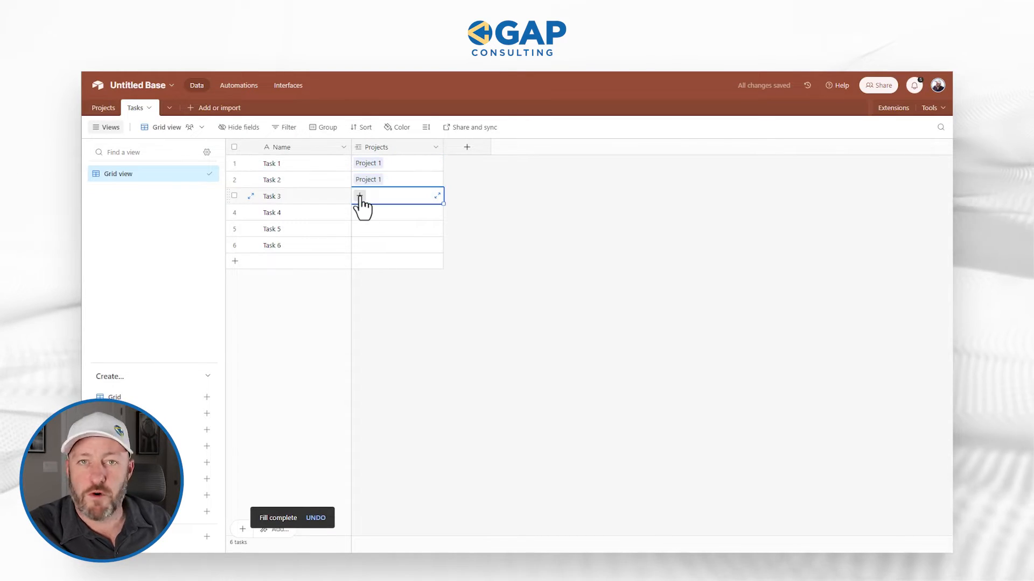
click(359, 197)
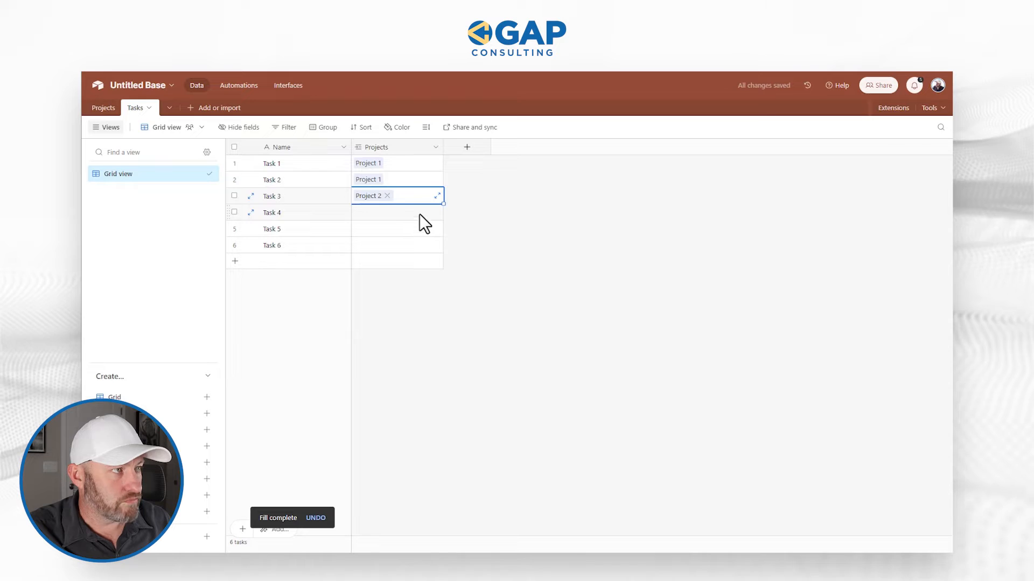
drag(444, 205, 443, 216)
click(399, 228)
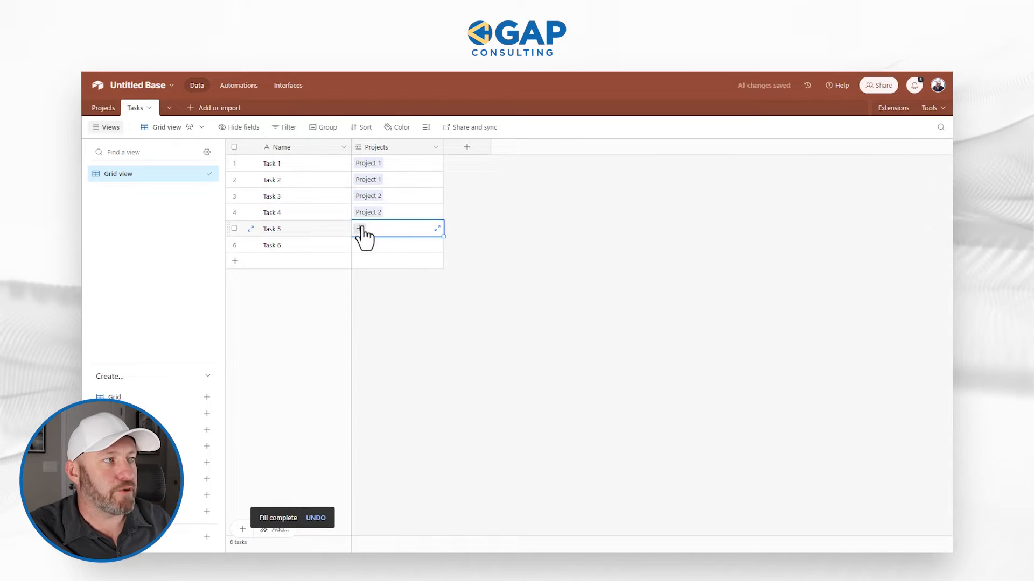
click(360, 230)
click(304, 237)
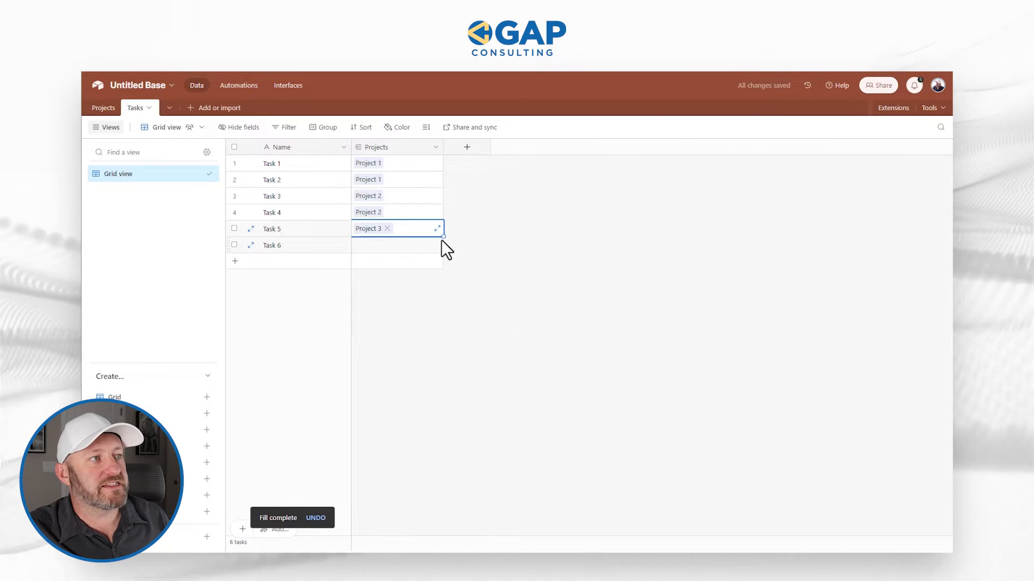
drag(442, 238, 442, 247)
click(480, 257)
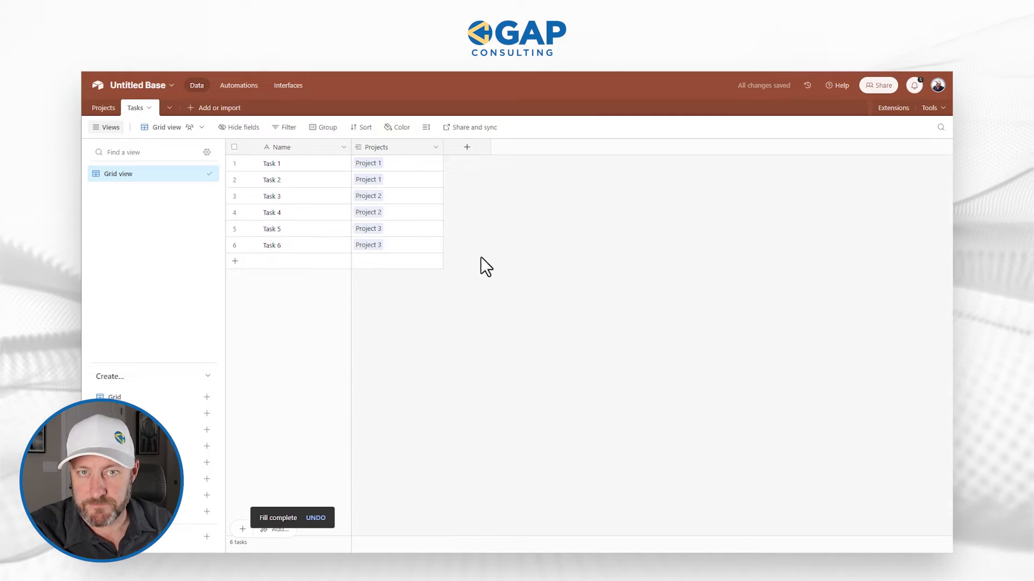
Step: Group the records in the Tasks grid view by the Projects field
right_click(389, 151)
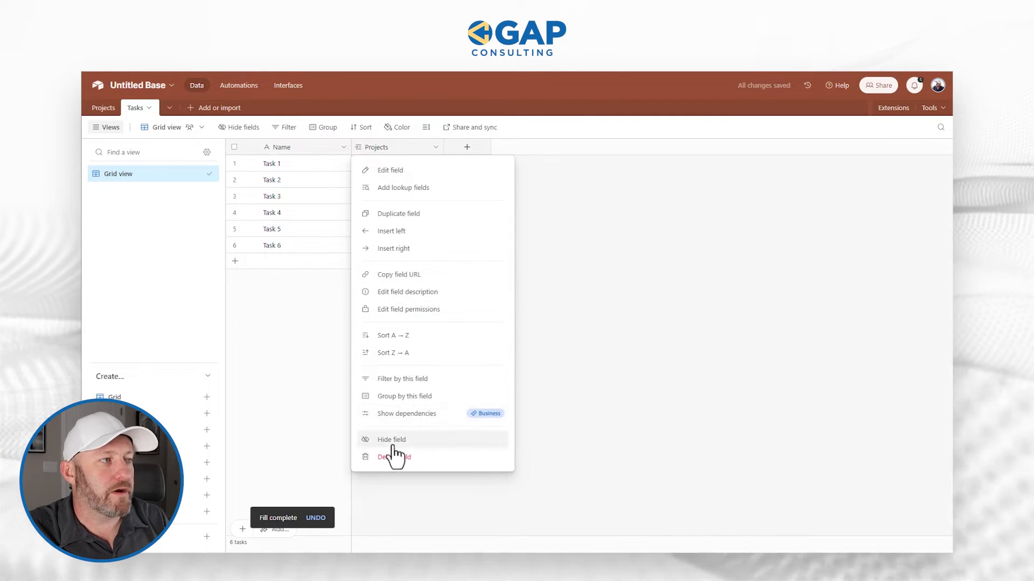
click(390, 399)
click(603, 261)
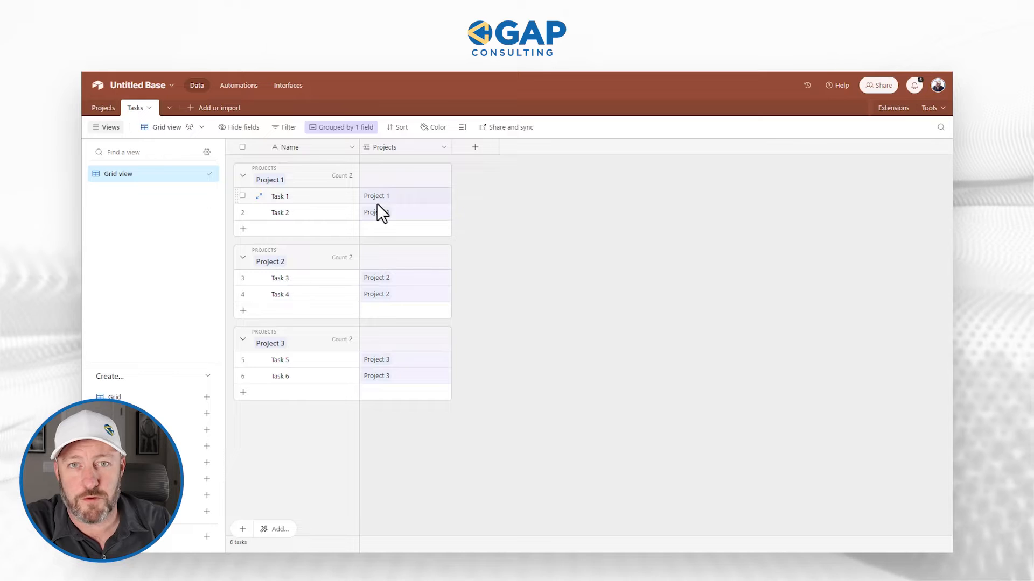
Step: Open the Projects table and review the Tasks link field's settings and the tasks linked to Project 1
click(103, 109)
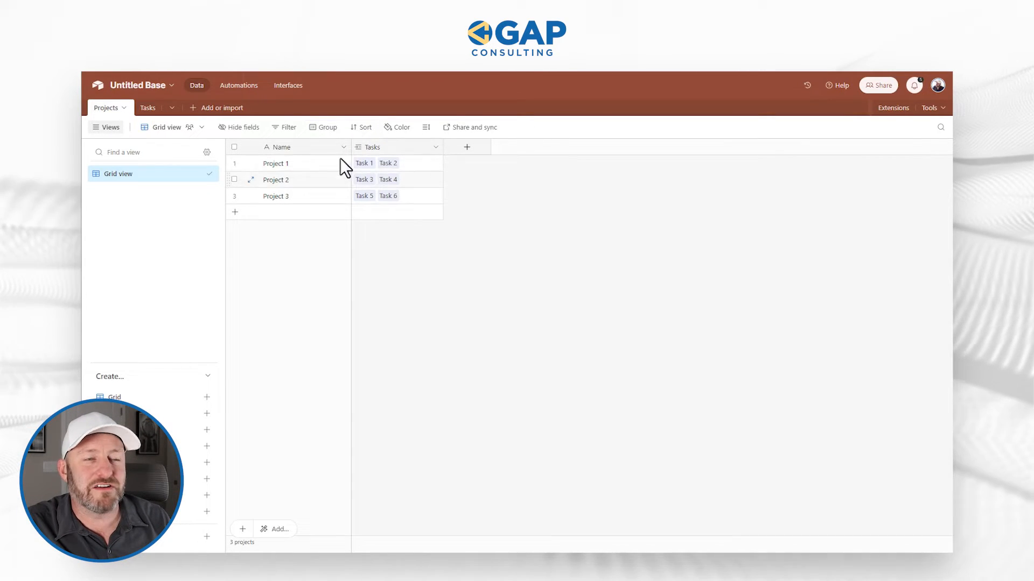
double_click(401, 149)
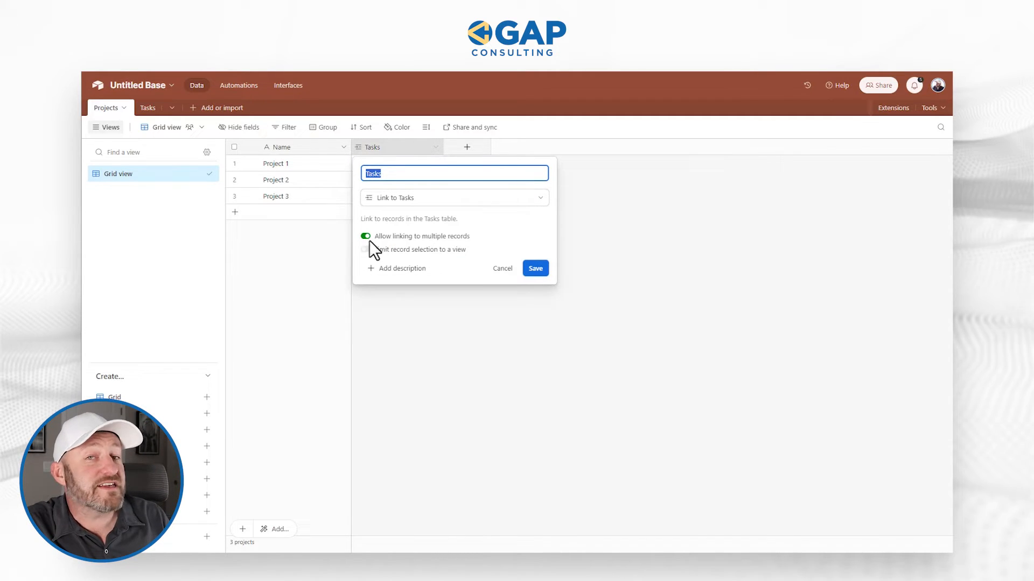
click(536, 269)
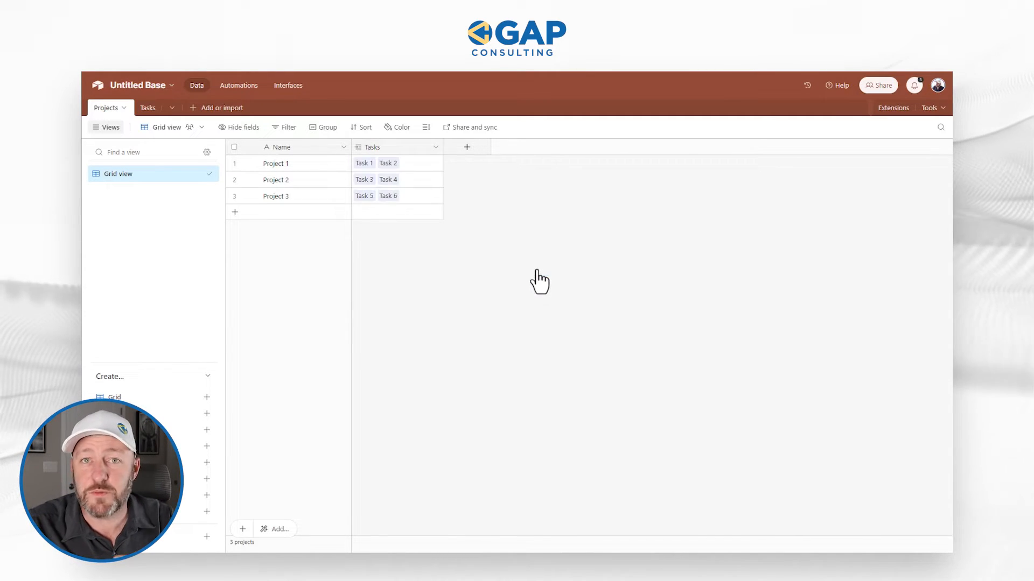
click(320, 166)
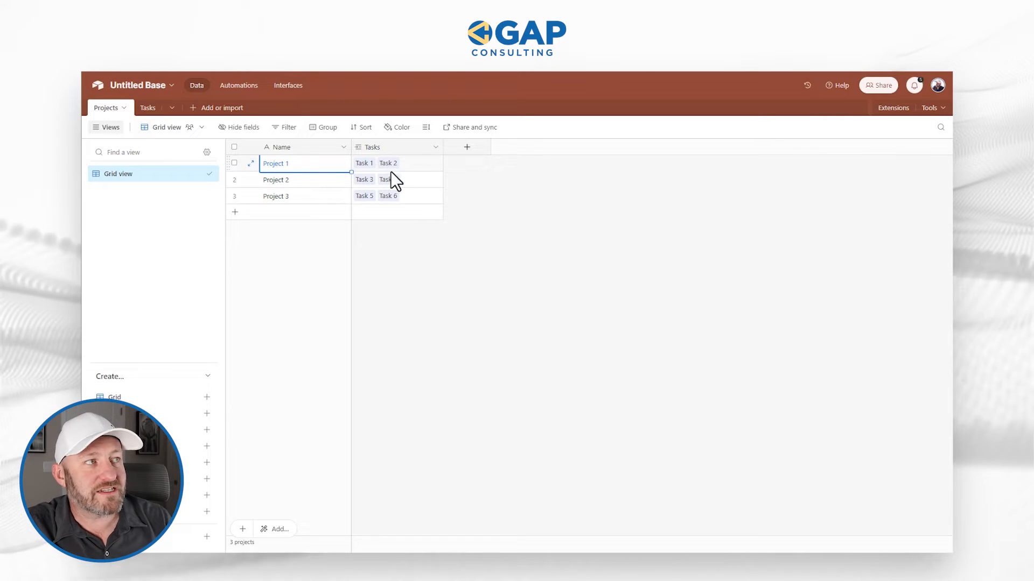
click(413, 166)
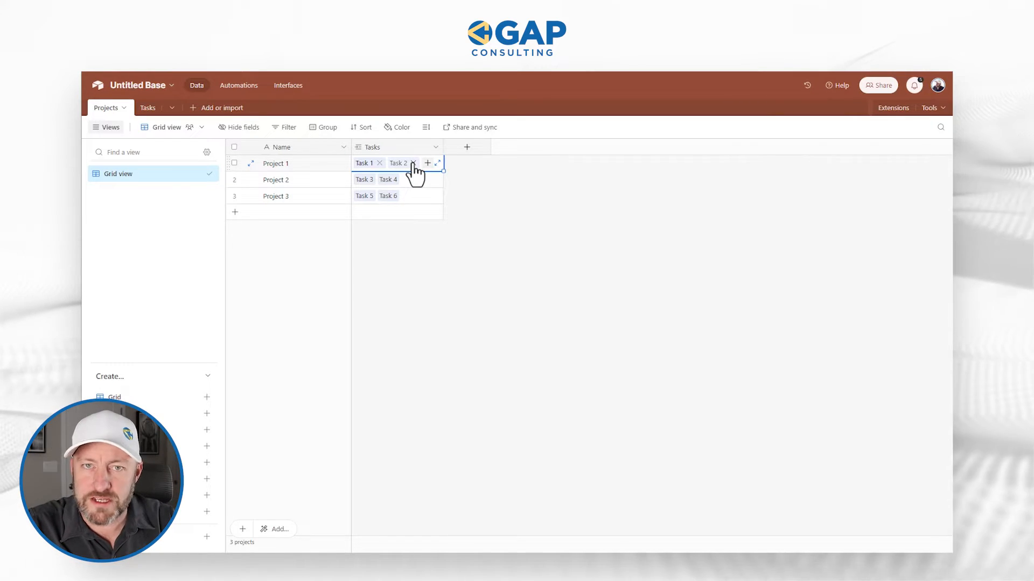
click(457, 201)
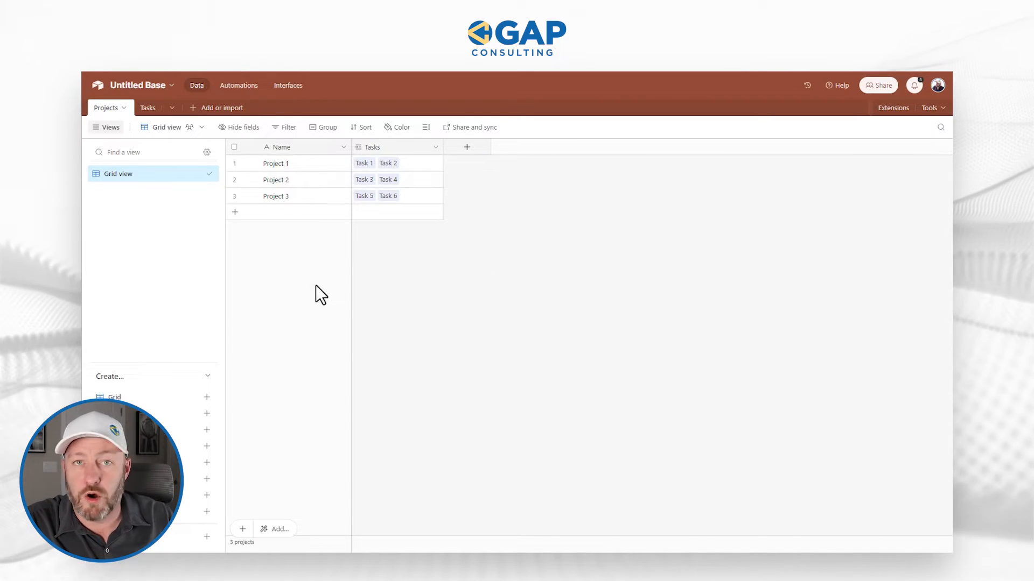
Step: Add a User field named Assigned To to the Tasks table, keeping its default options
click(149, 109)
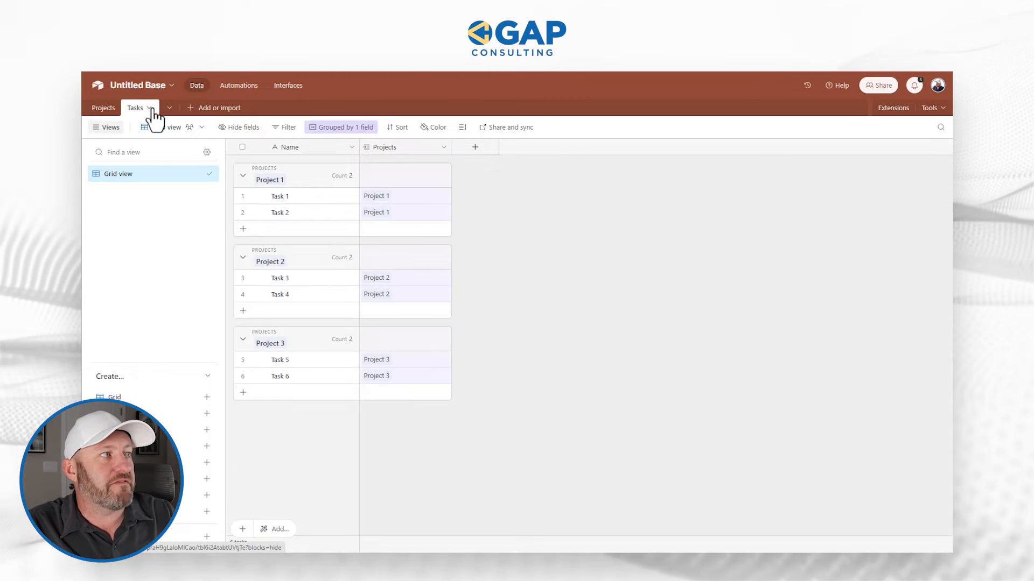
click(476, 148)
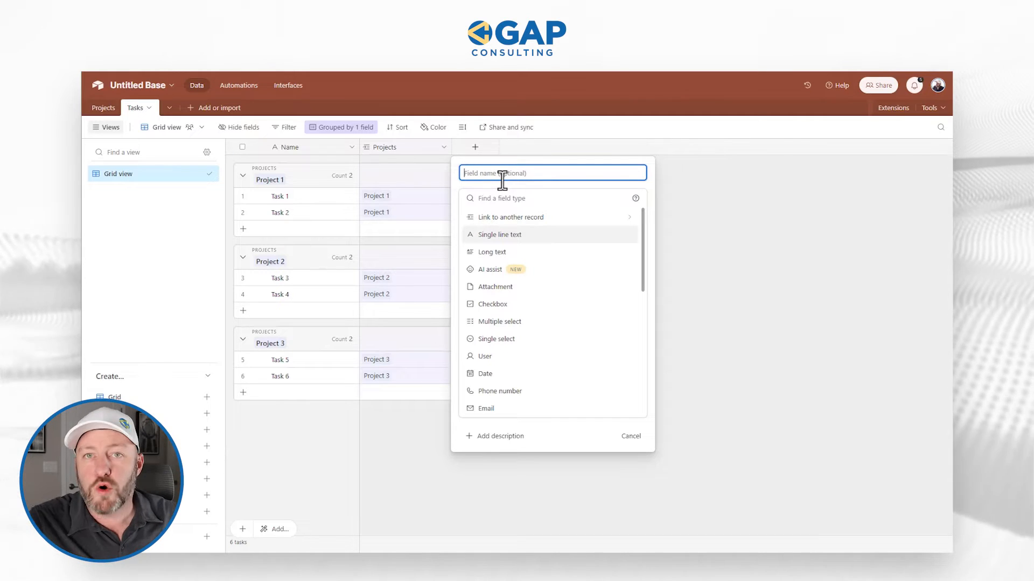
text(A)
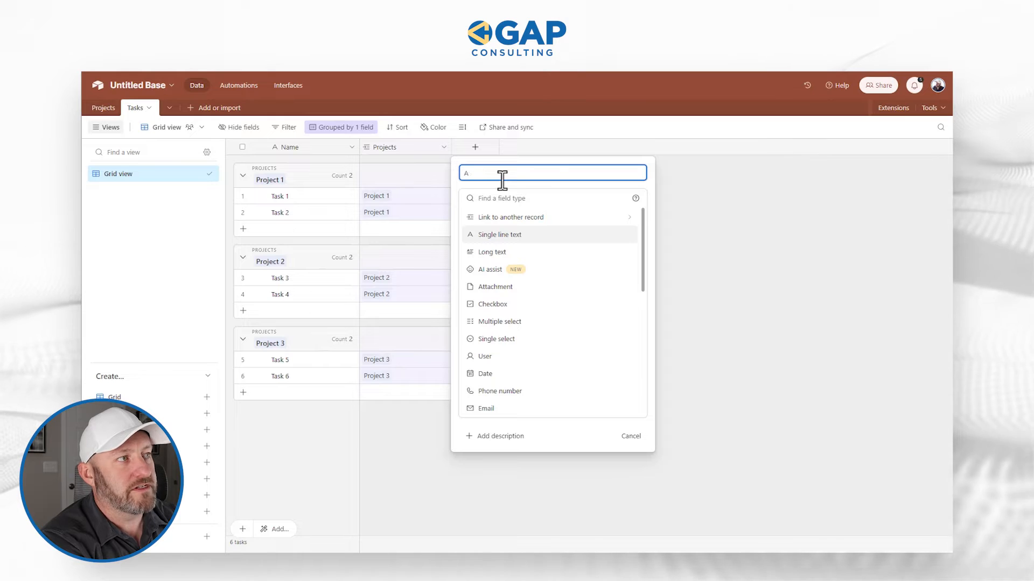
text(SSssigned To)
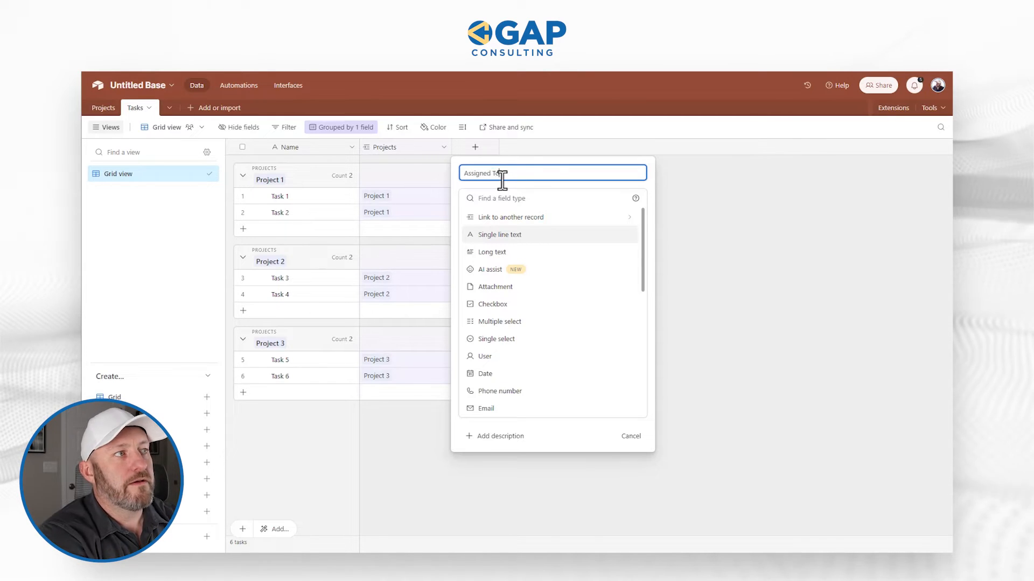
key(Tab)
text(ass)
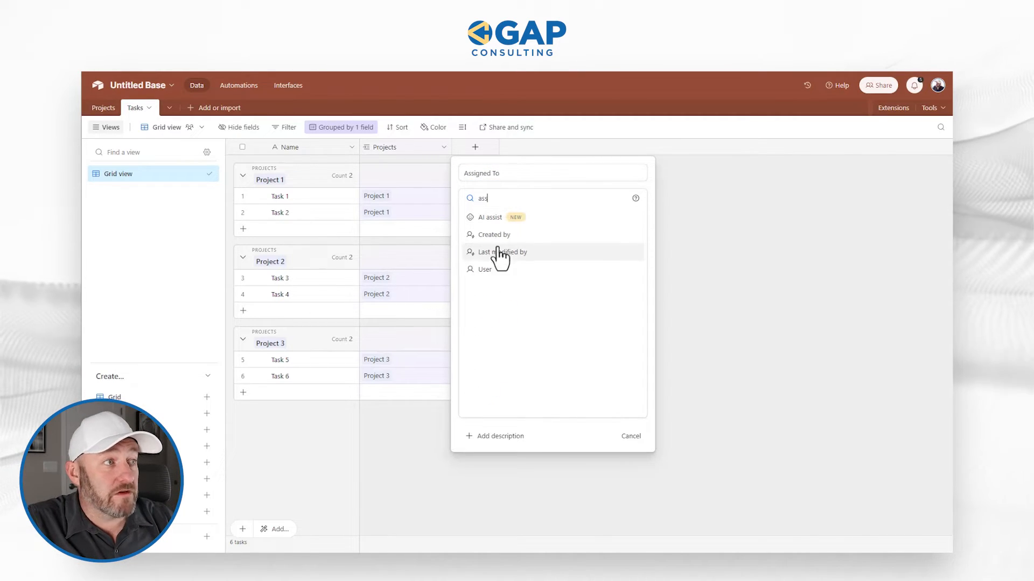
click(509, 275)
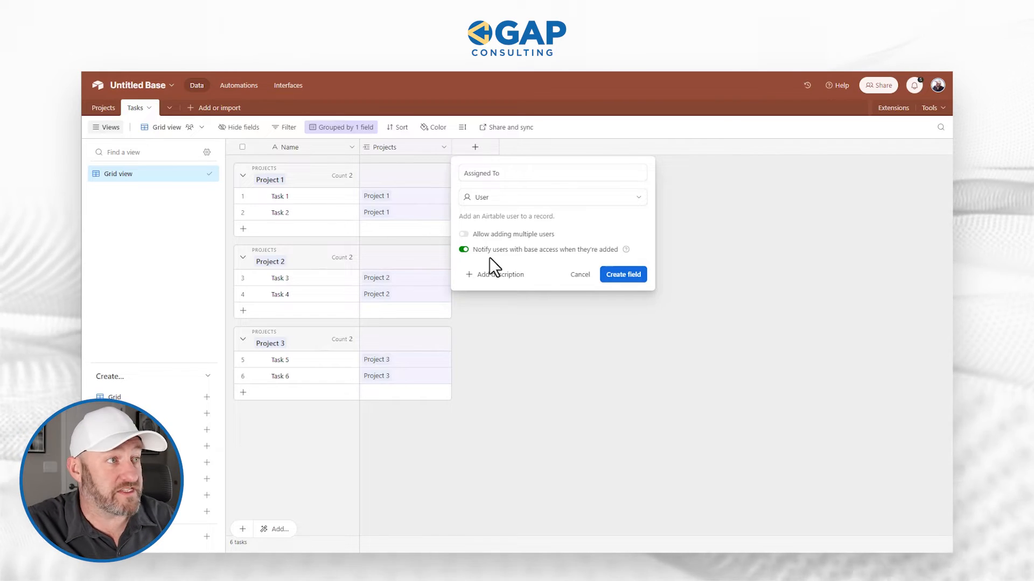
click(622, 274)
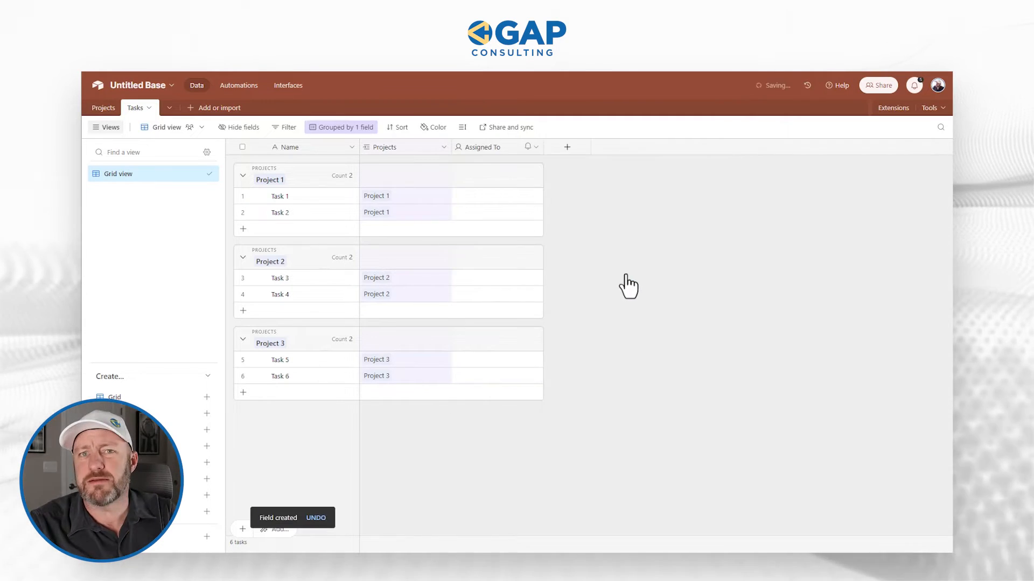
Step: Assign the listed base user to Task 1 and fill the assignment down to Task 2
click(478, 197)
click(478, 197)
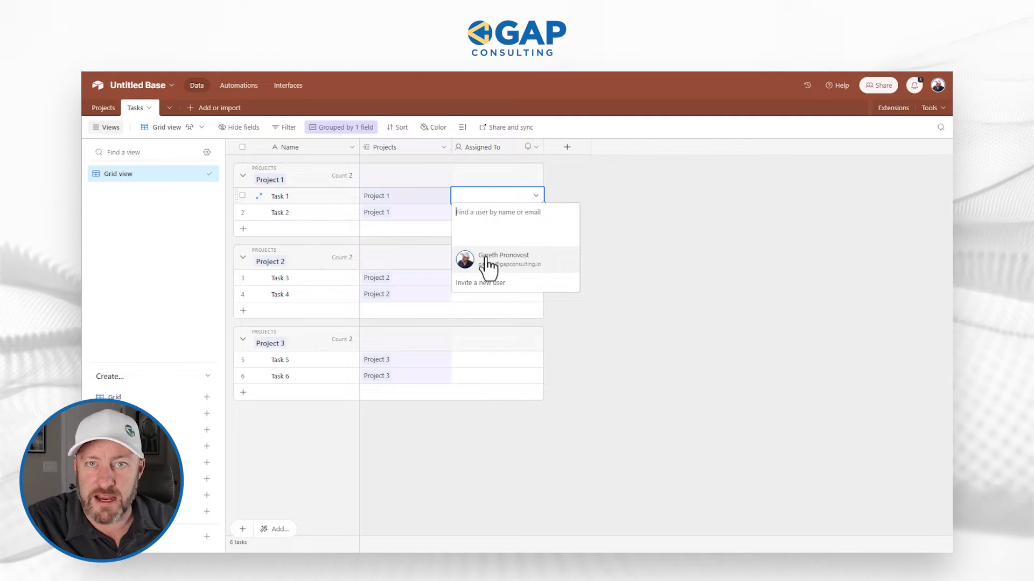
click(488, 258)
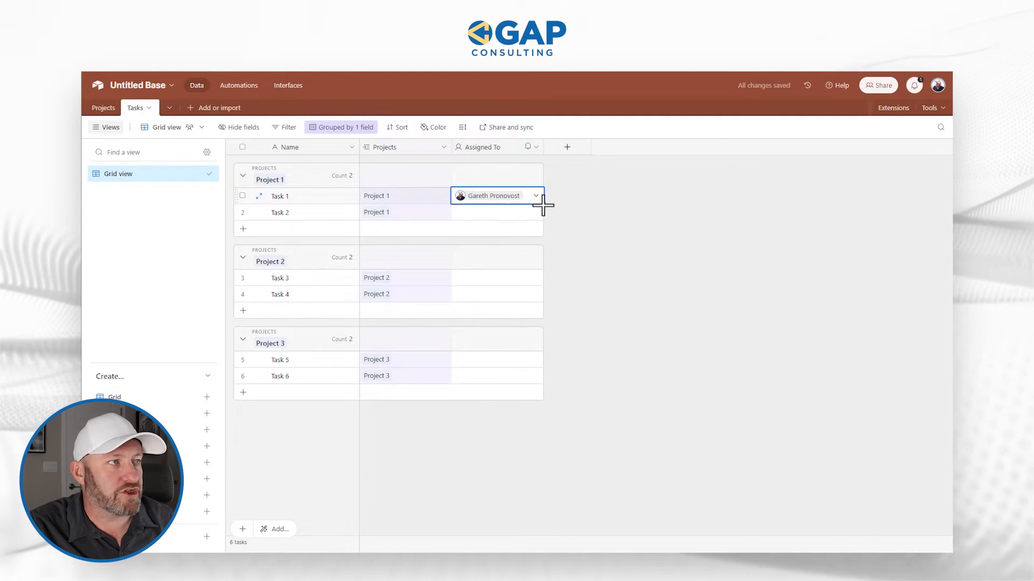
drag(543, 203, 543, 214)
click(531, 214)
Step: Copy Task 2's assignee to Tasks 3 through 6 and slightly narrow the Assigned To column
key(ctrl+c)
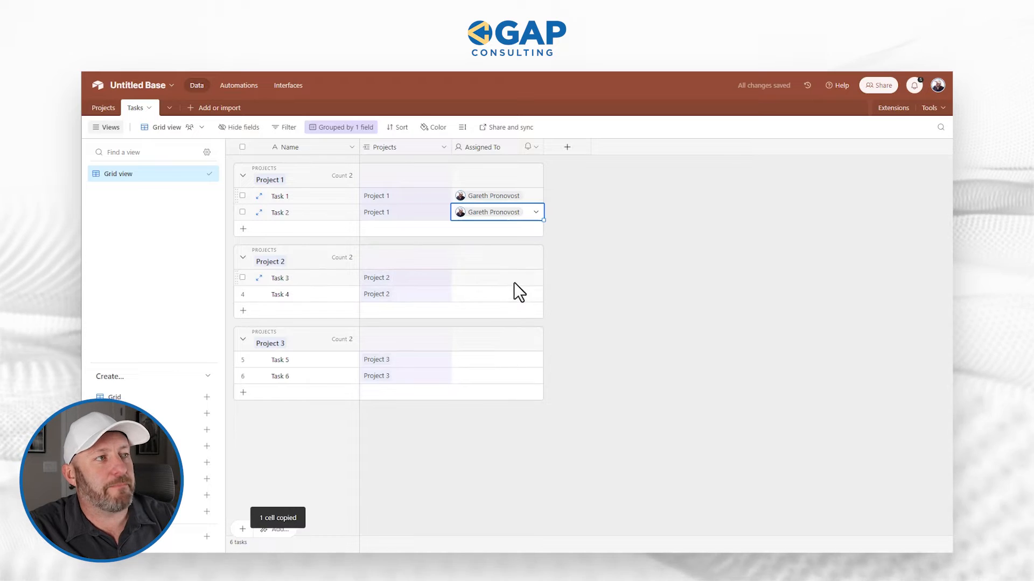
click(514, 279)
key(ctrl+v)
drag(502, 366, 502, 377)
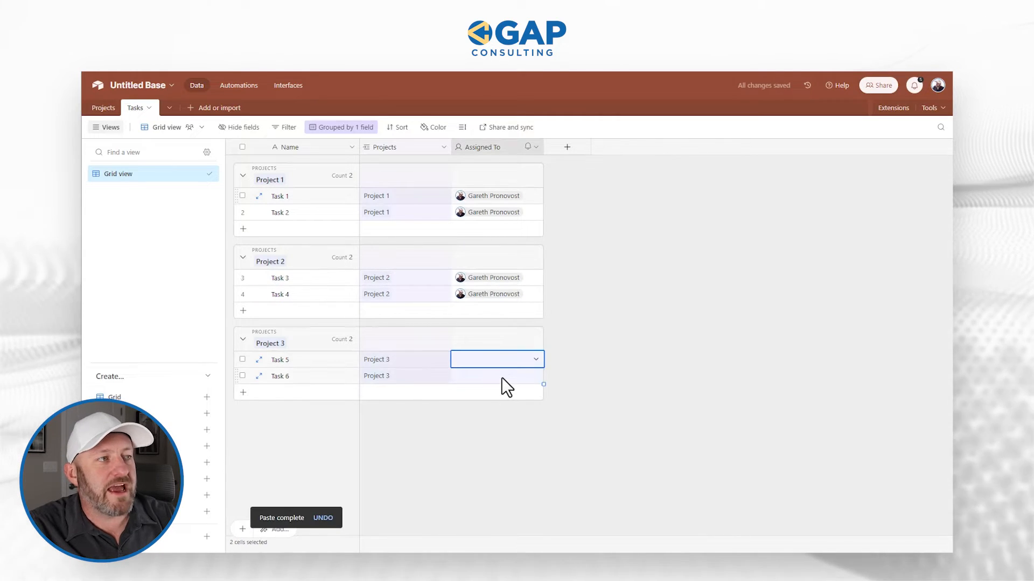
key(ctrl+v)
click(573, 225)
drag(543, 147, 540, 148)
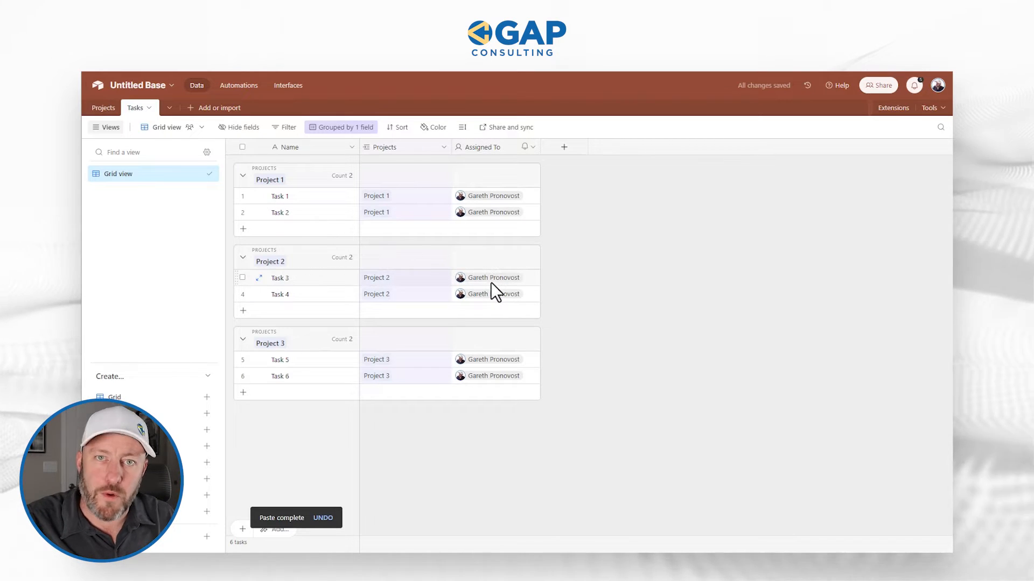
click(298, 199)
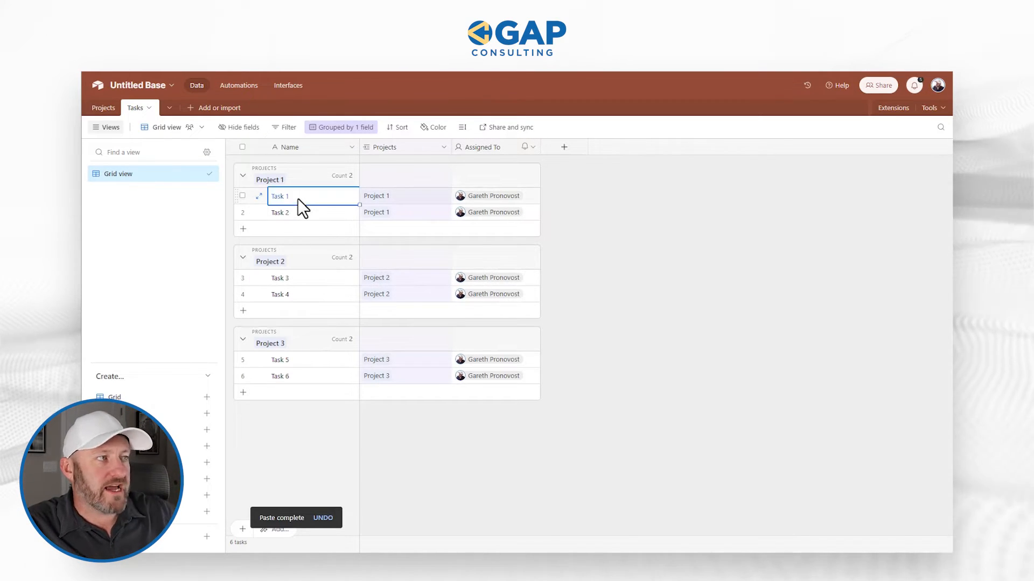
Step: Inspect the task rows and view the details of the user assigned to Task 1
click(308, 376)
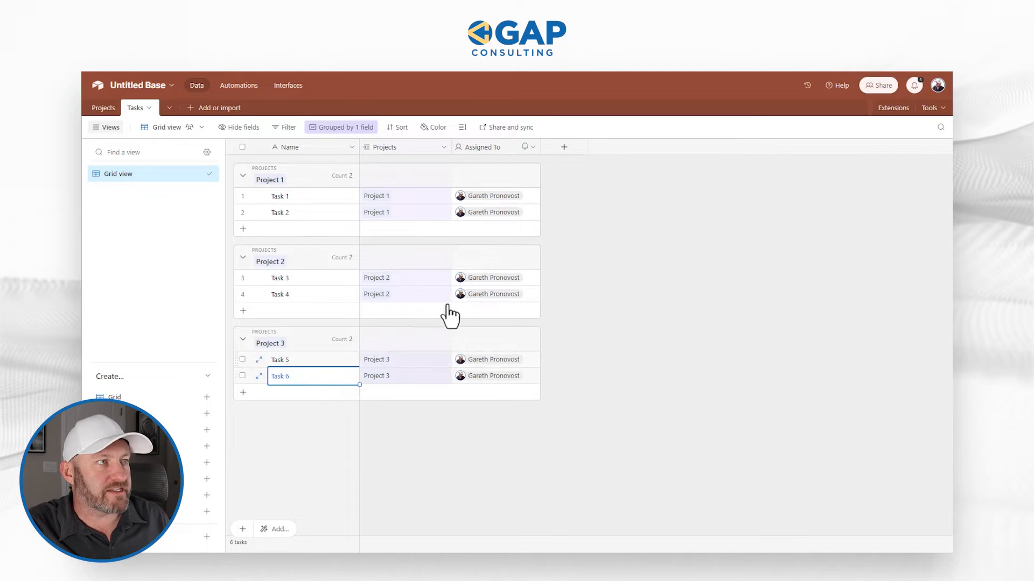
click(520, 196)
mouse_move(521, 197)
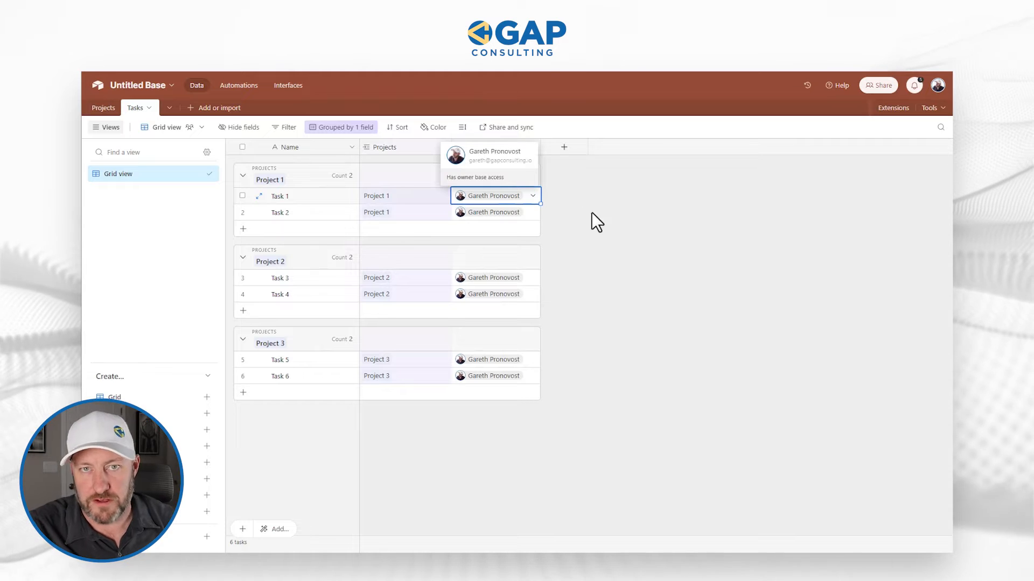
click(599, 230)
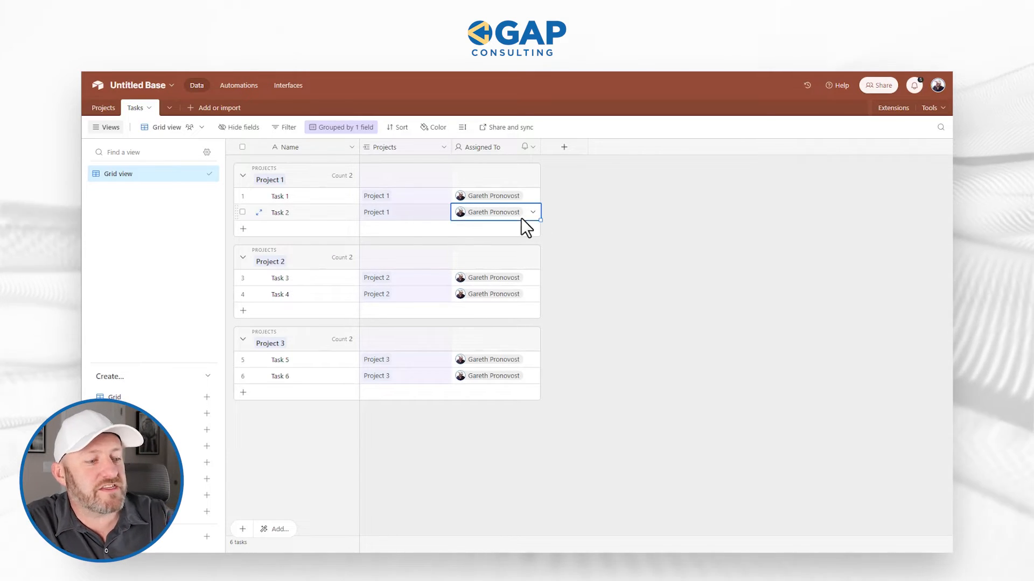
Step: Clear Task 2's assignee and view the users available for assignment without choosing one
key(Delete)
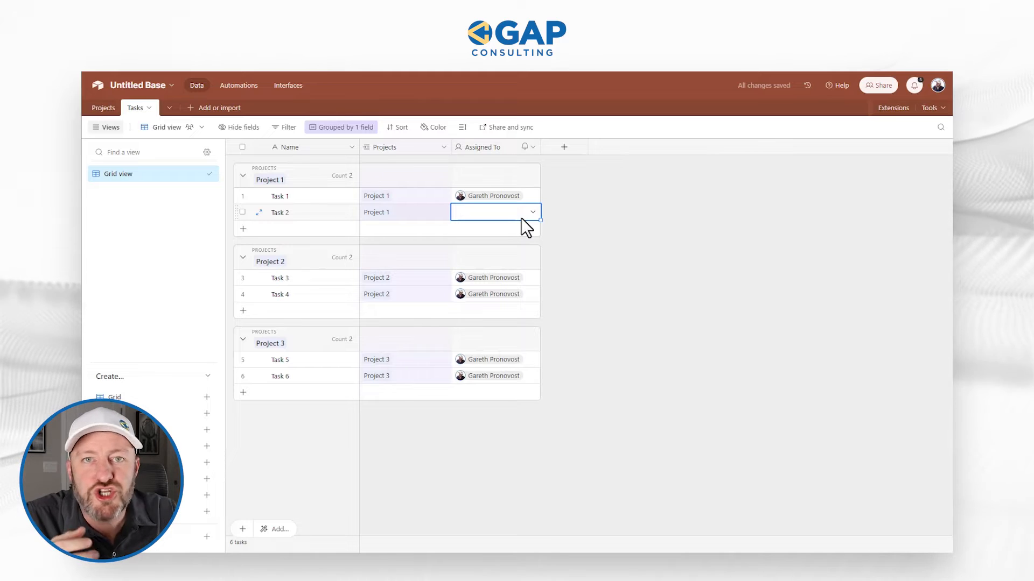
click(521, 218)
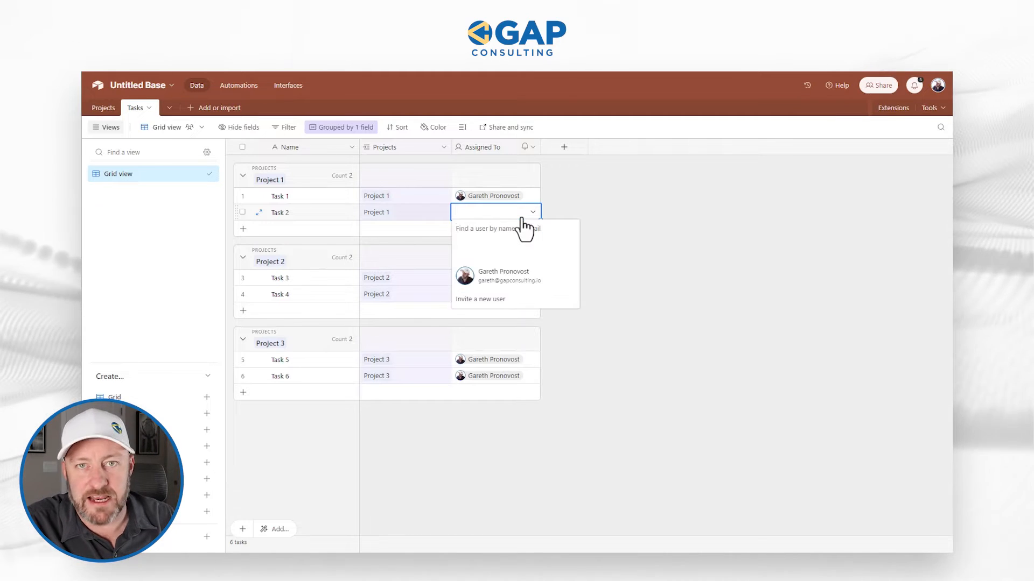
click(681, 215)
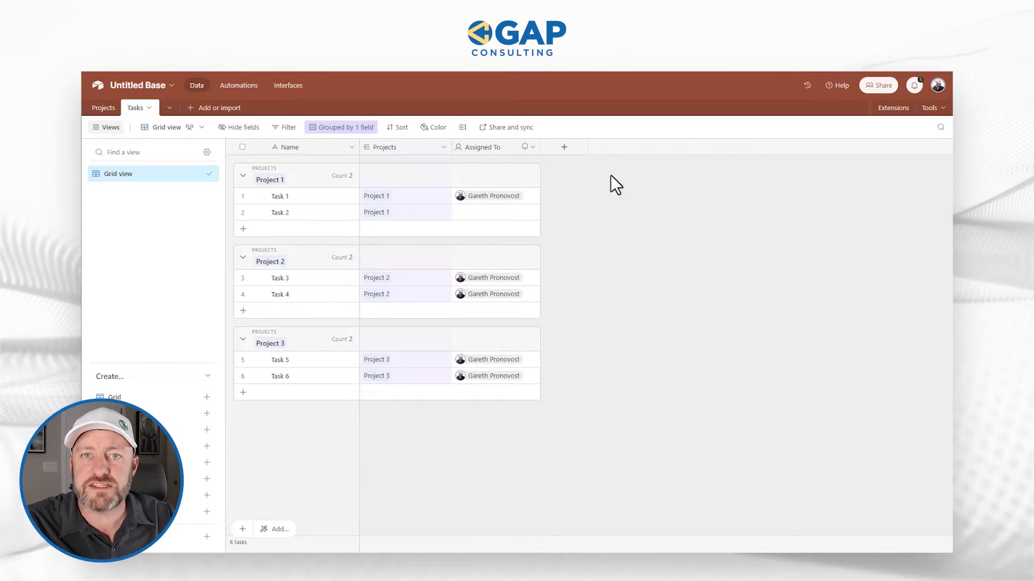
Step: Start a new field in the Tasks table named Formula, using the Formula field type
click(563, 147)
text(Formula)
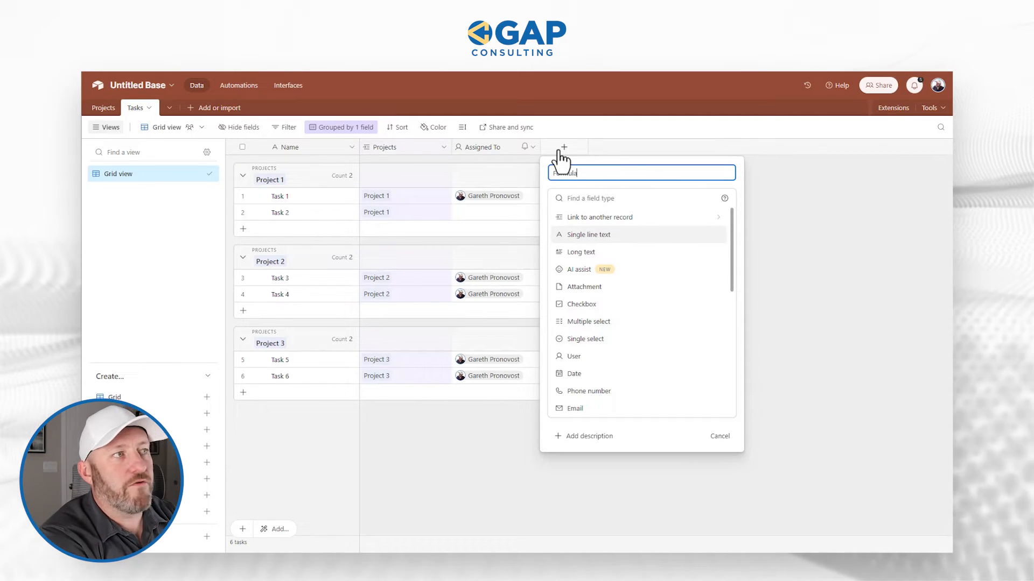
key(Tab)
text(for)
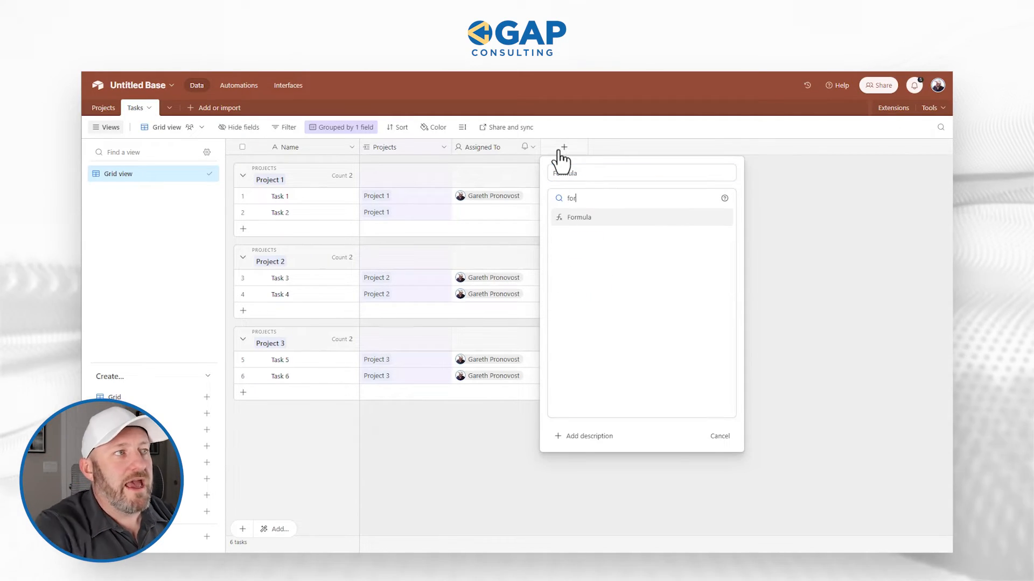
click(592, 219)
click(606, 264)
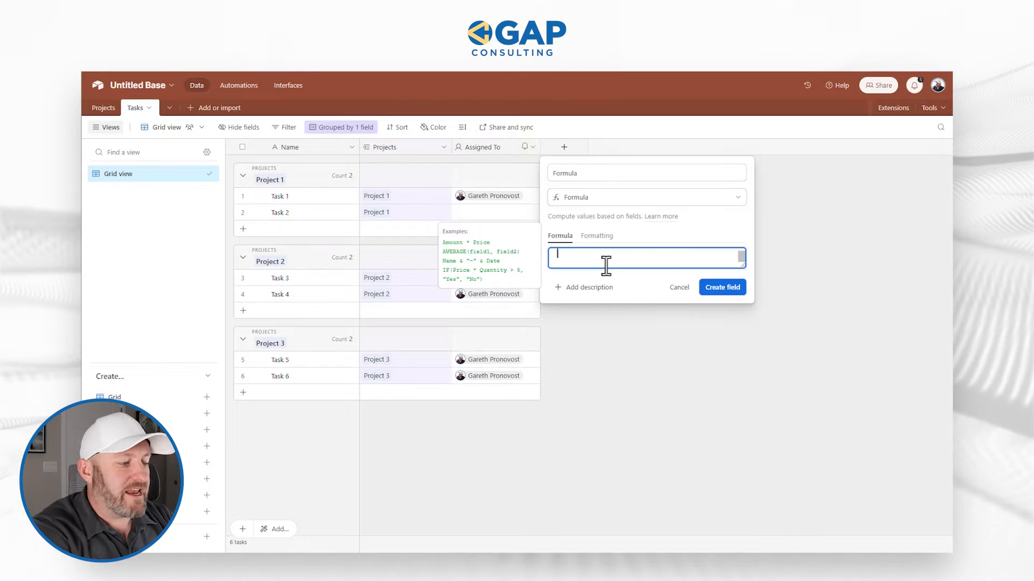
Step: Enter the formula CONCATENATE(Name,' | ',{Assigned To}), create the field and slightly widen its column
text(conca)
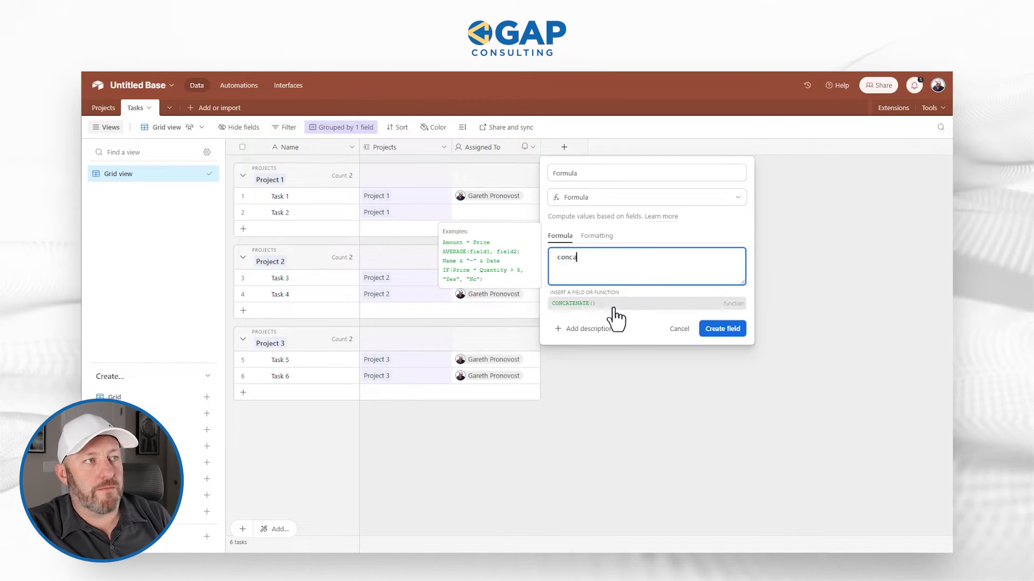
click(613, 305)
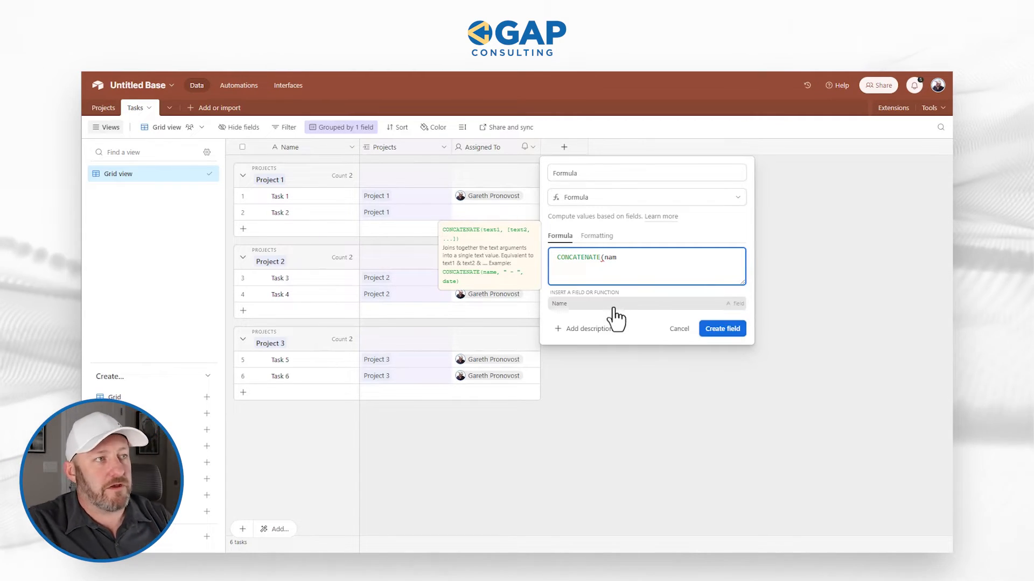
click(614, 308)
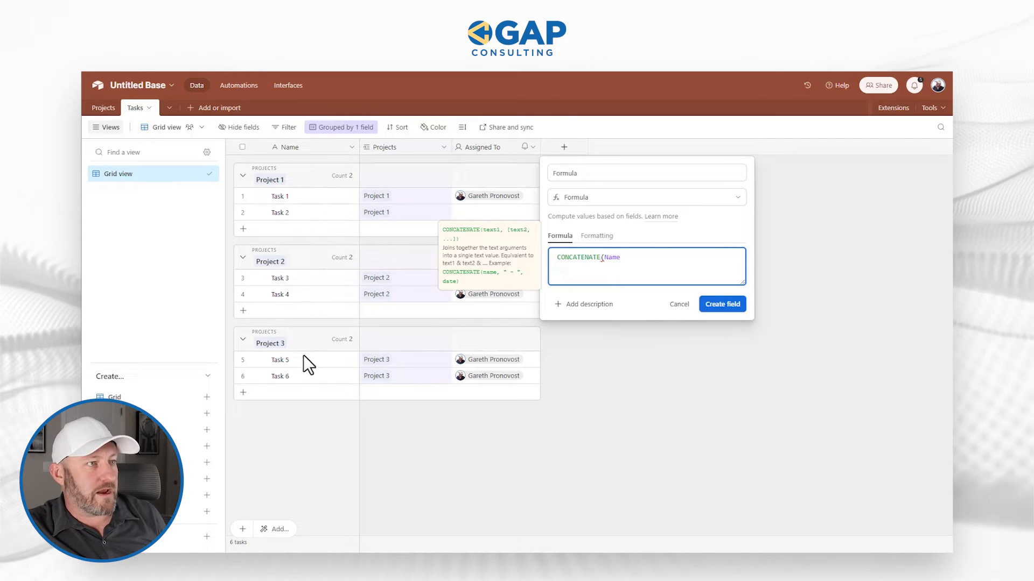
text(,)
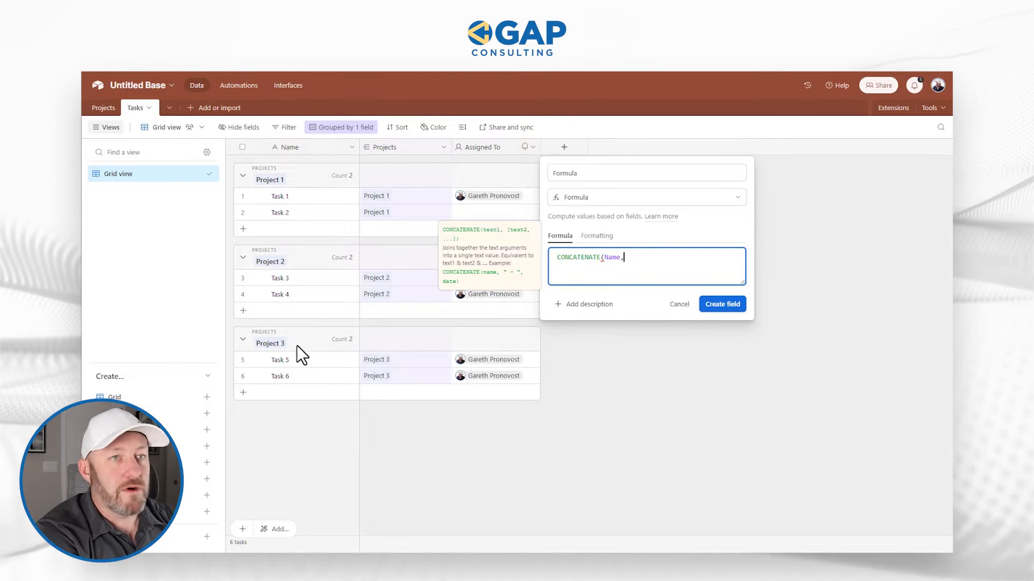
text(' | )
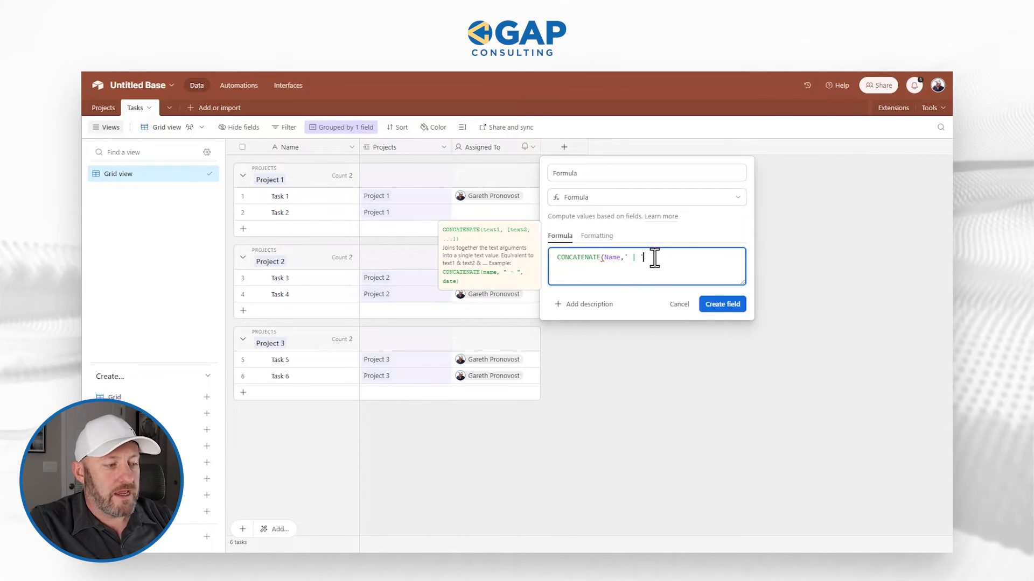
text(,)
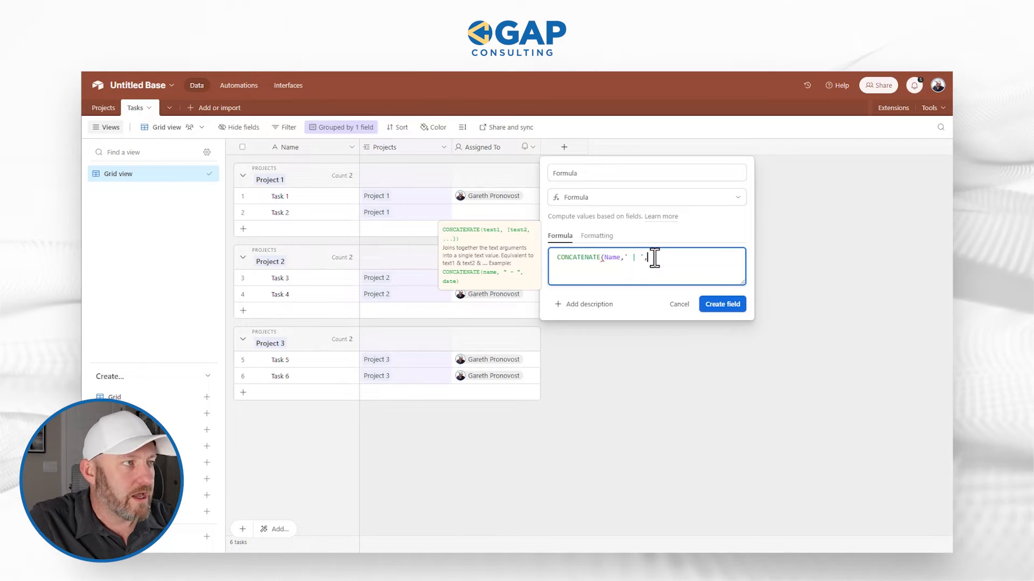
text(ass)
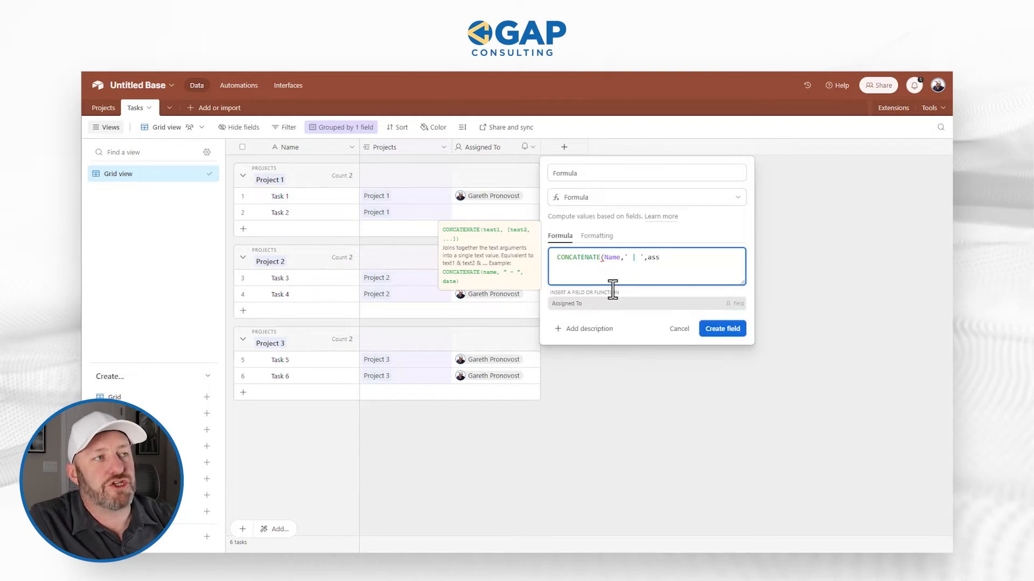
click(600, 305)
text())
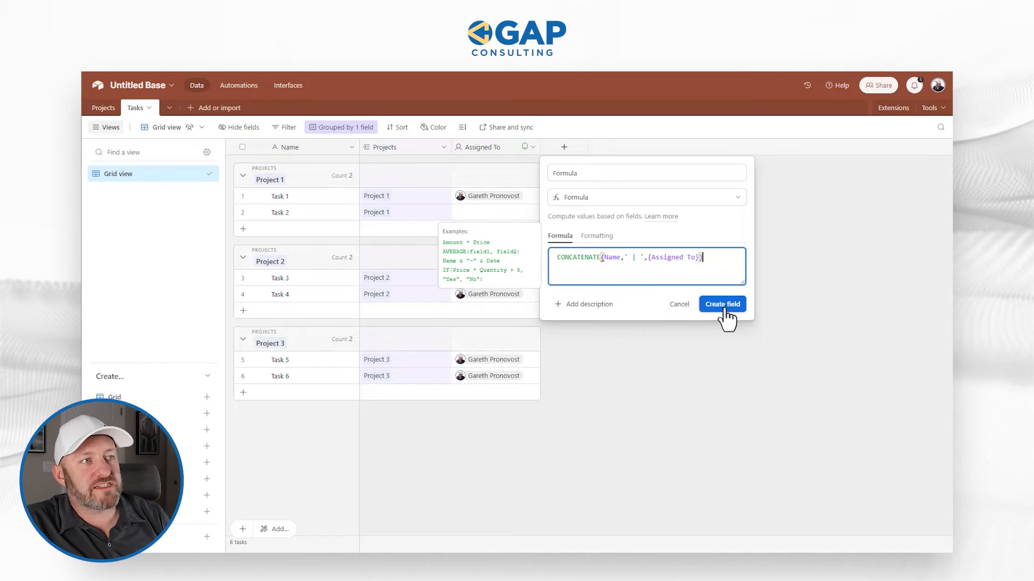
click(724, 306)
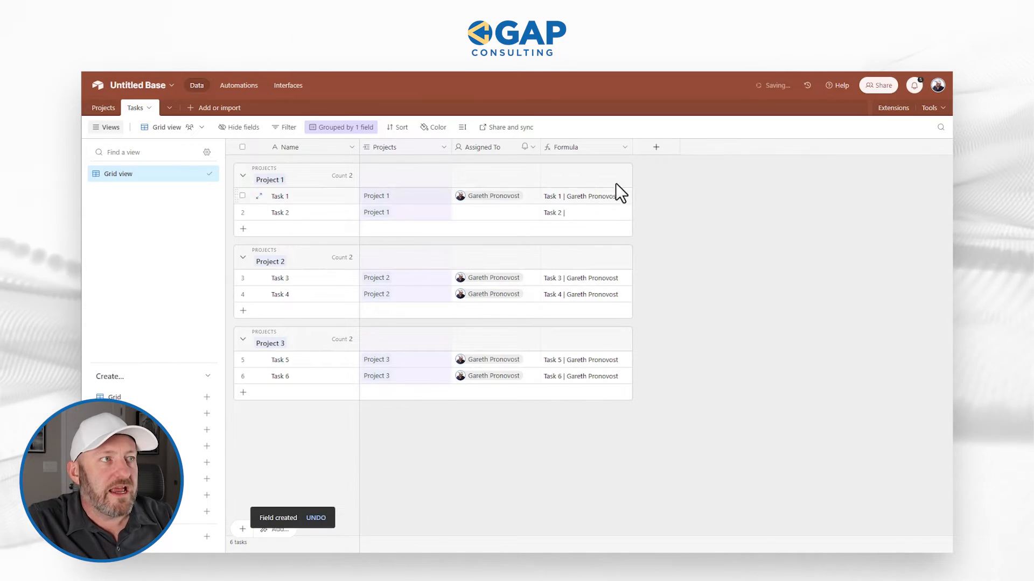
drag(630, 147, 638, 147)
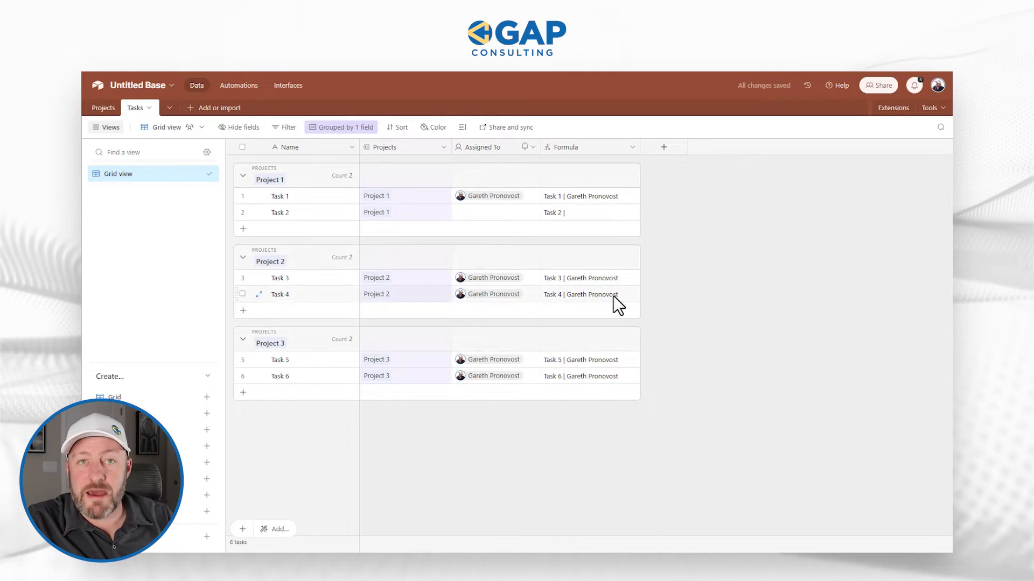
Step: Examine Task 1's Formula cell and the field's formula configuration, leaving it unchanged
double_click(592, 195)
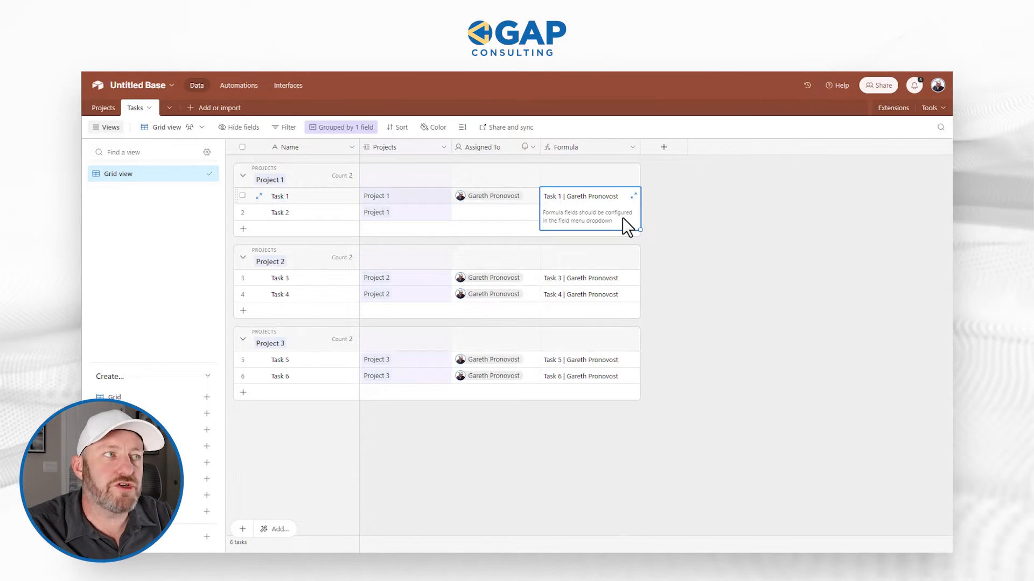
double_click(600, 151)
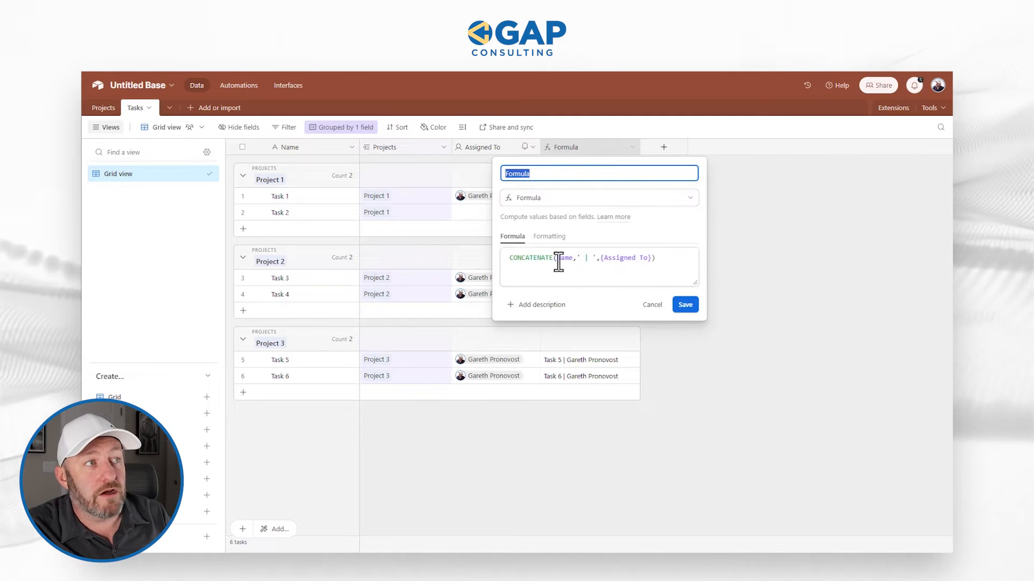
click(812, 233)
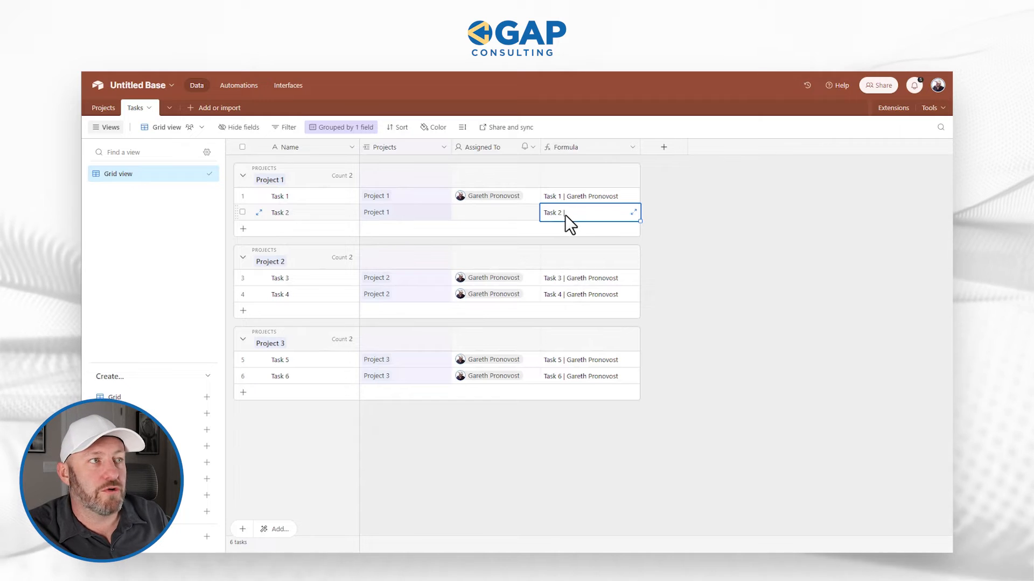
Step: Assign the listed base user to Task 2 and check its Formula value
click(496, 213)
click(497, 214)
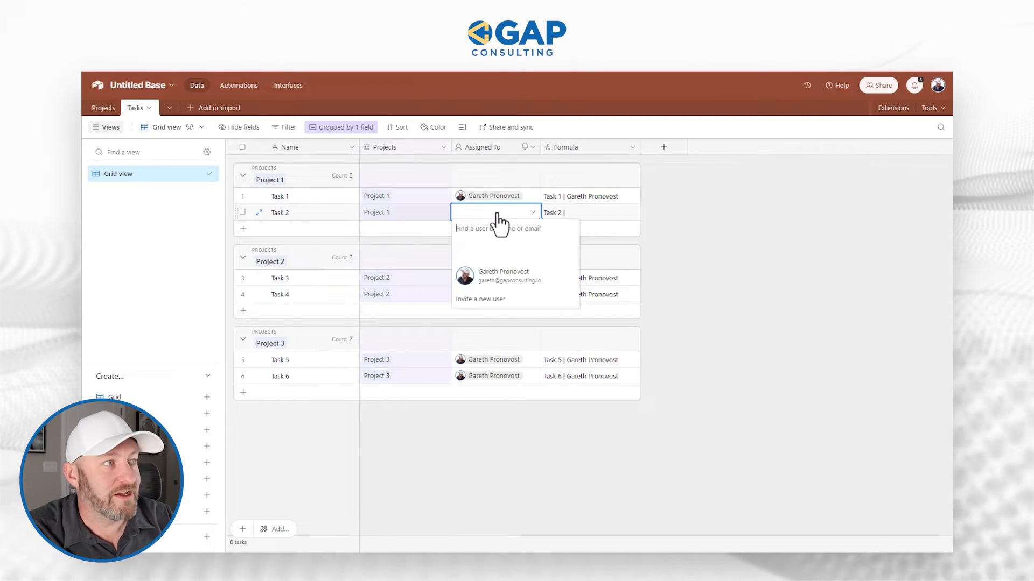
click(525, 275)
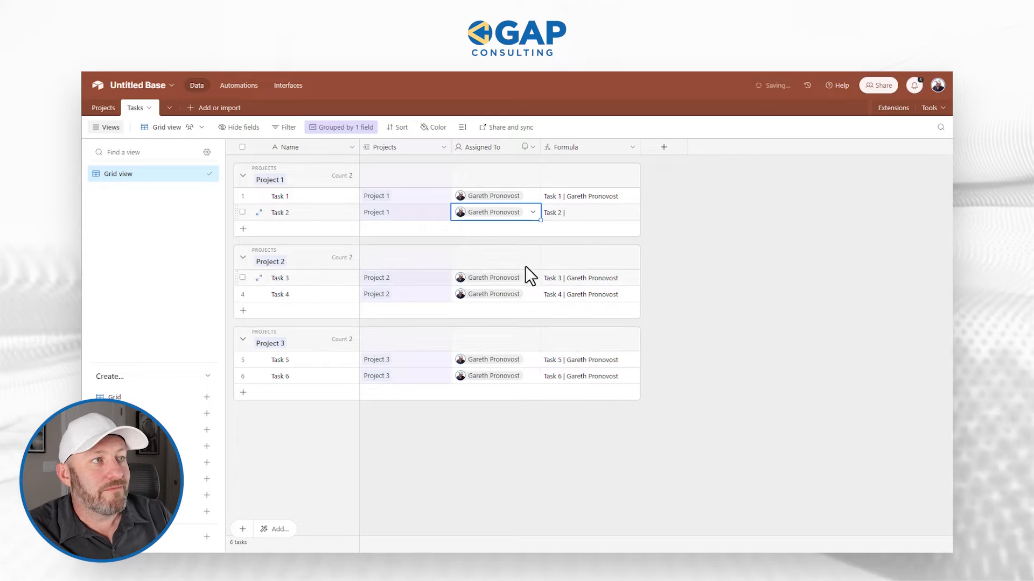
click(571, 215)
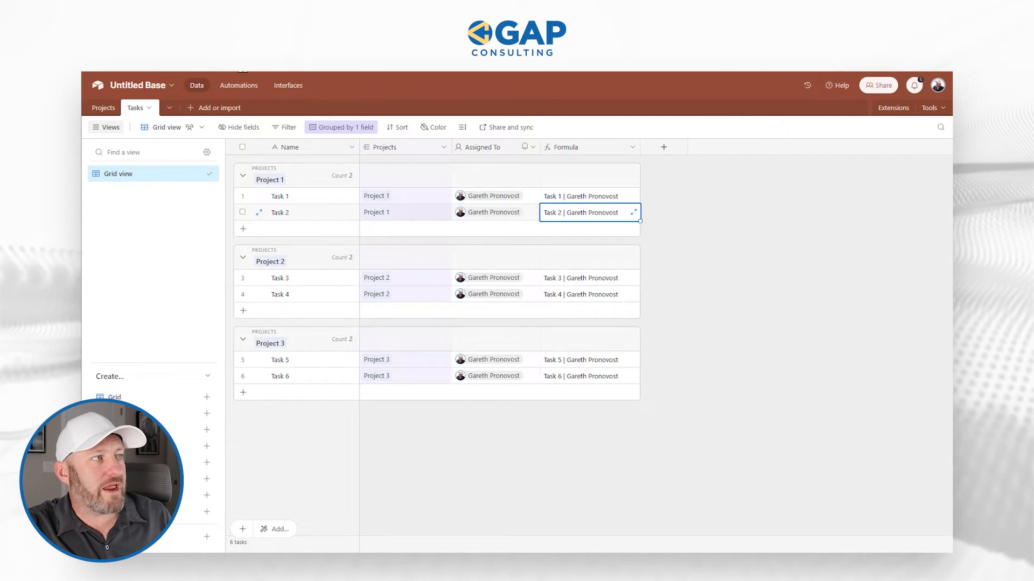
Step: Open the base's automations and rename Automation 1 as "Status is updated, send email to client"
click(238, 86)
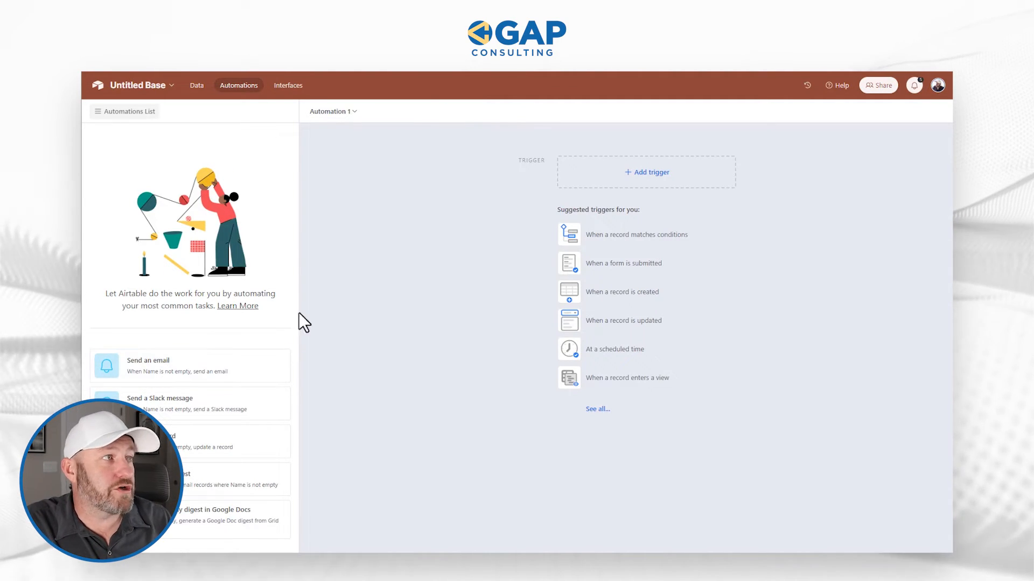
click(331, 113)
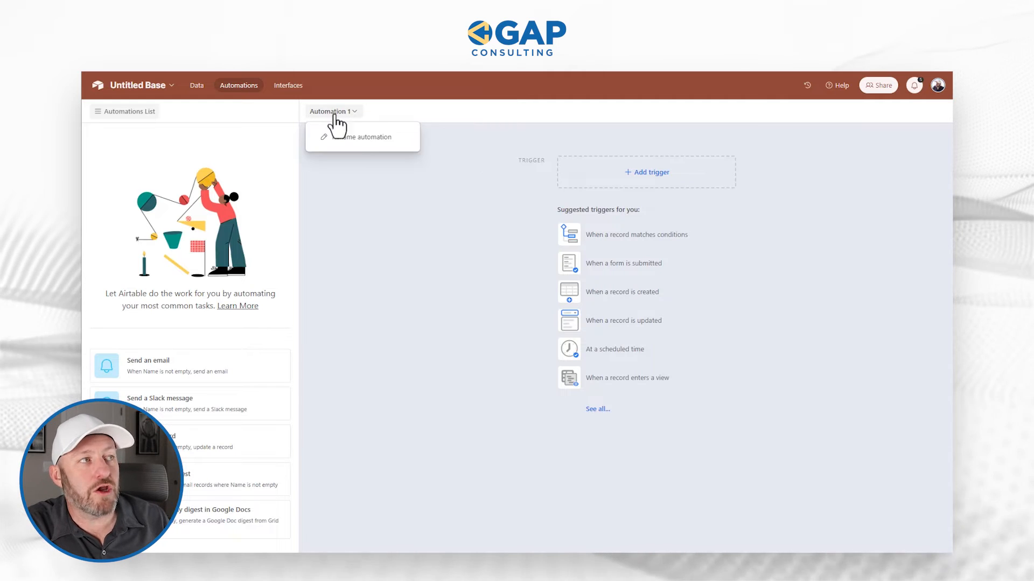
click(362, 138)
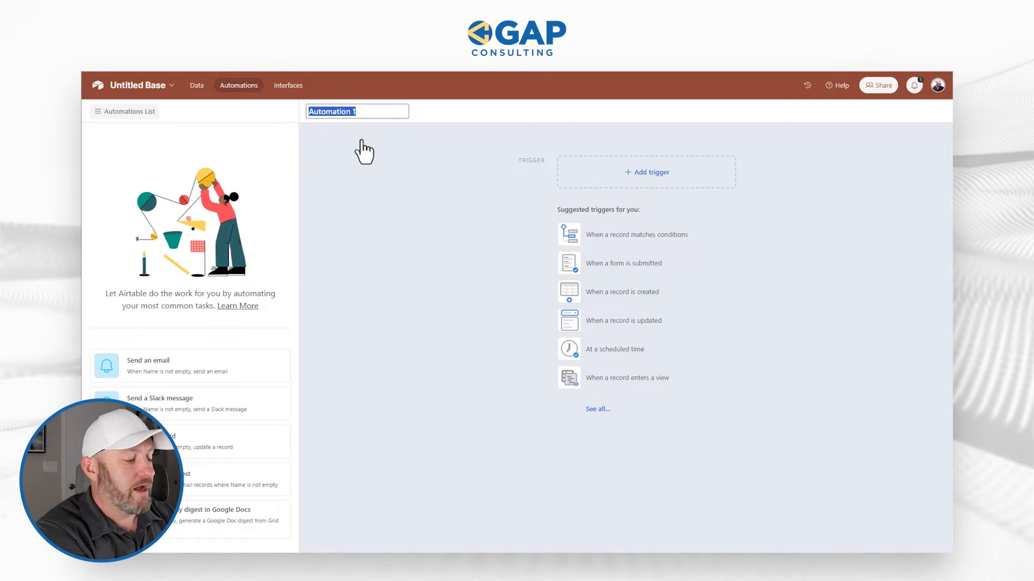
text(Status is )
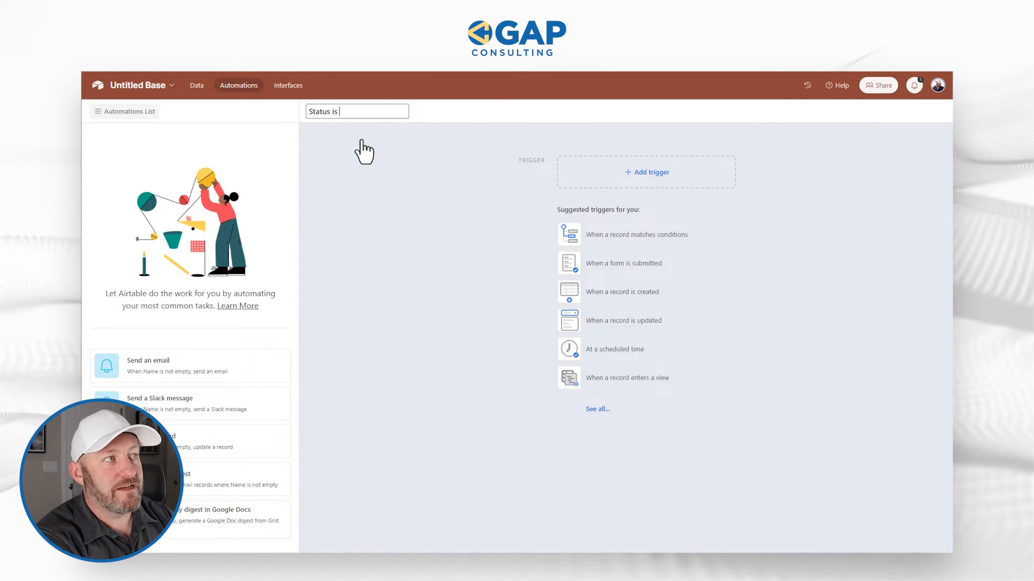
text(updated, send email to client)
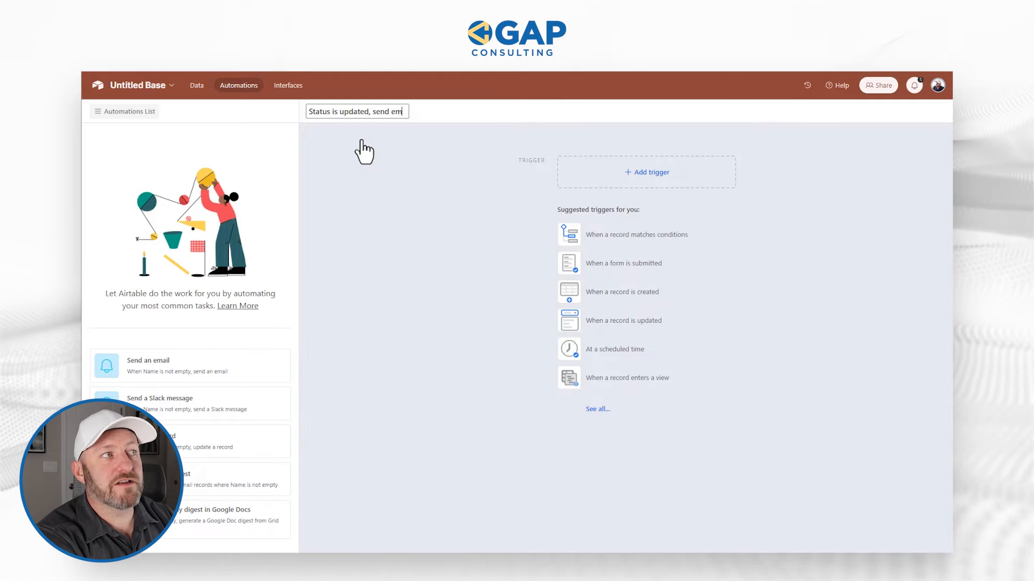
key(Return)
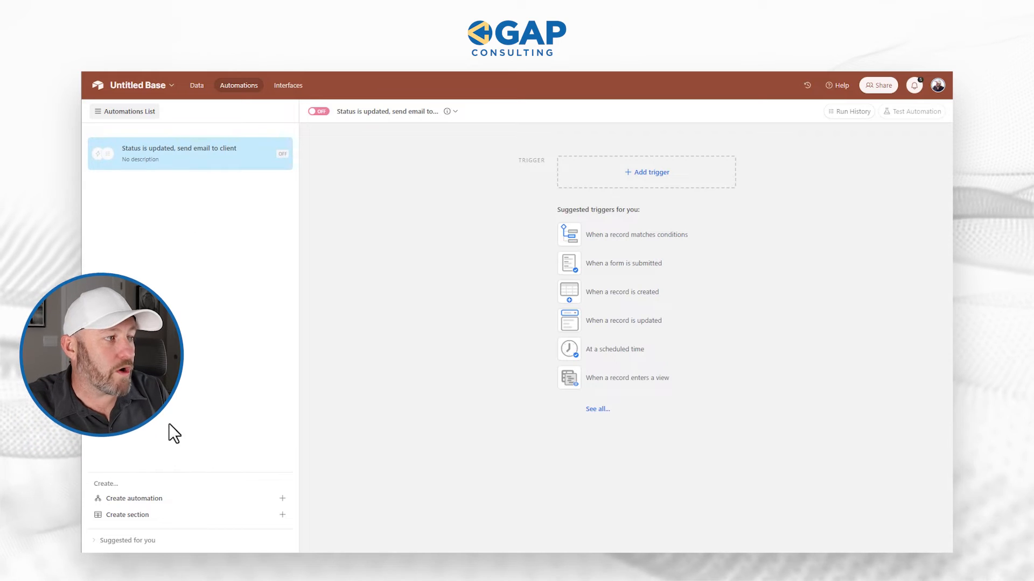
Step: Create an automation section named Sales and move the "Status is updated, send email to client" automation into it
click(141, 515)
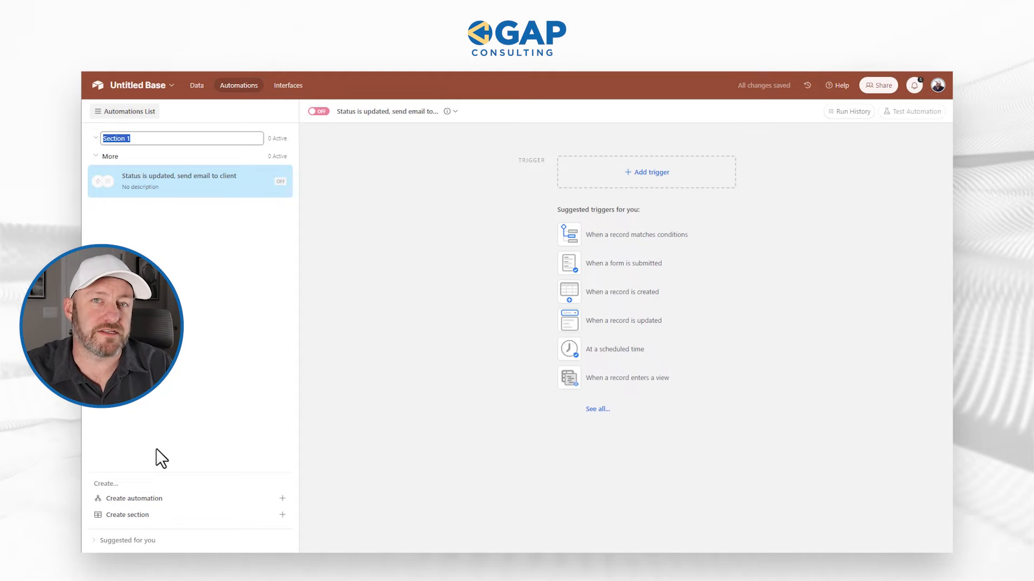
text(Sales)
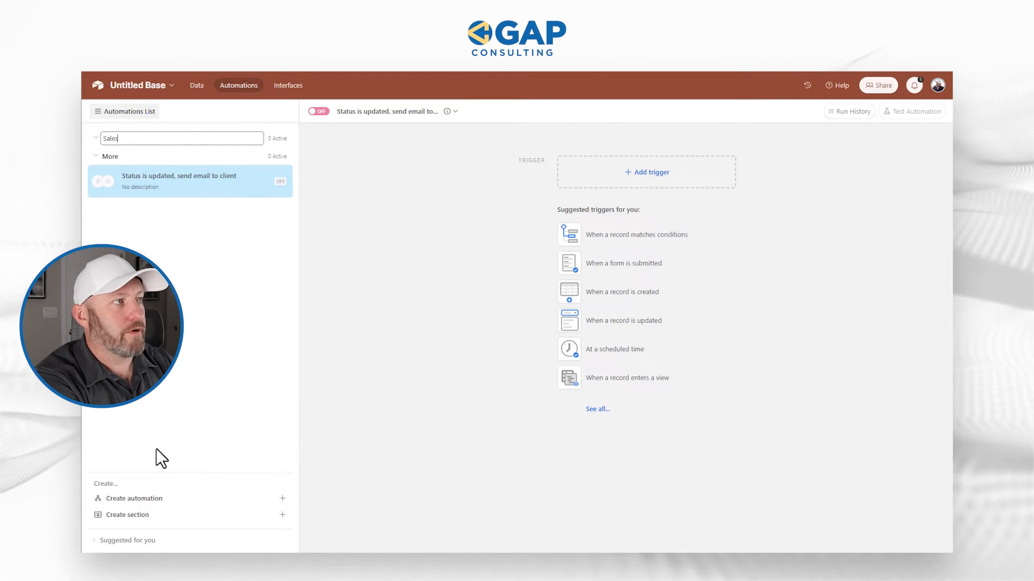
key(Return)
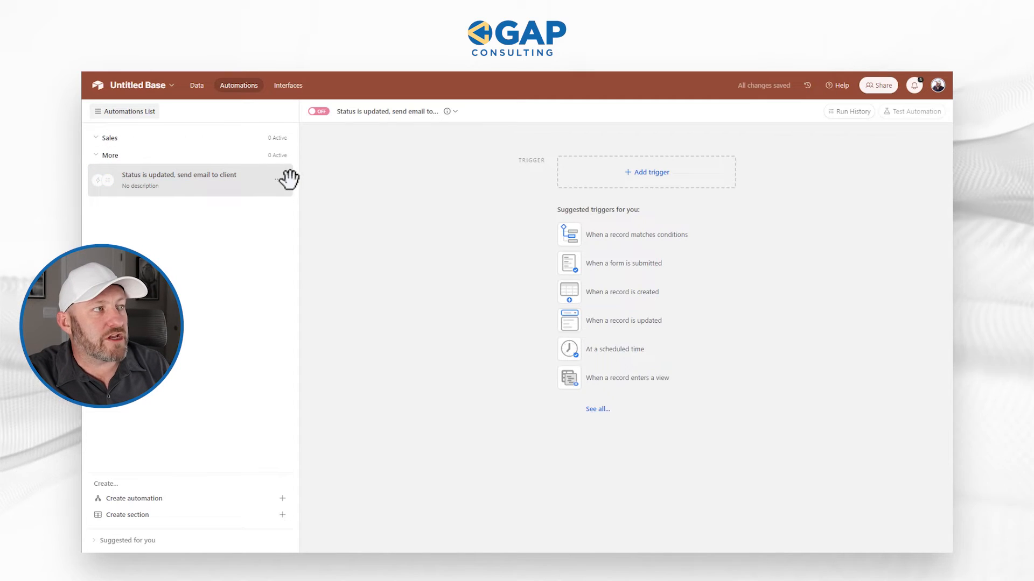
drag(286, 179, 283, 158)
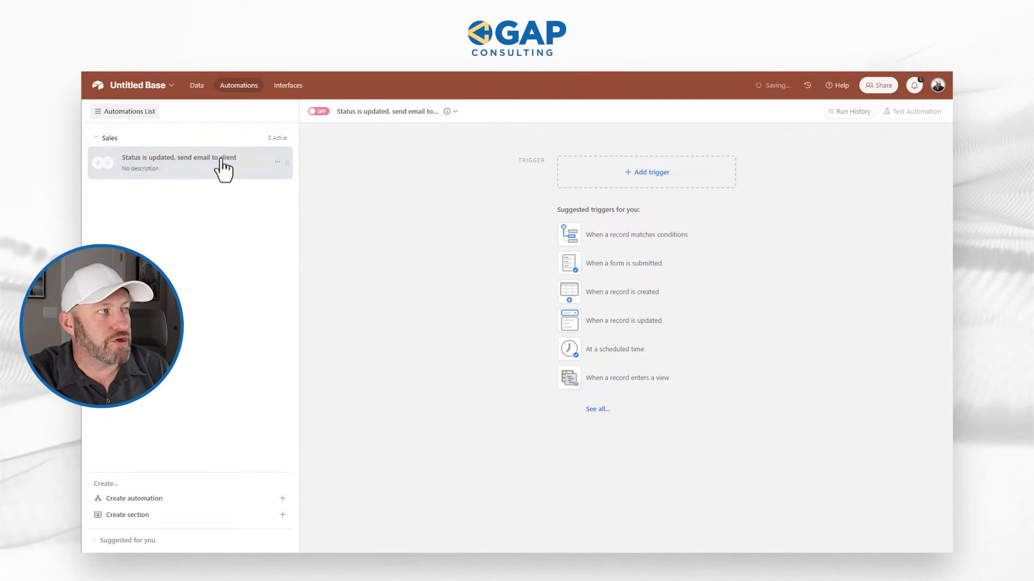
Step: Collapse the Sales section in the automations list
click(109, 139)
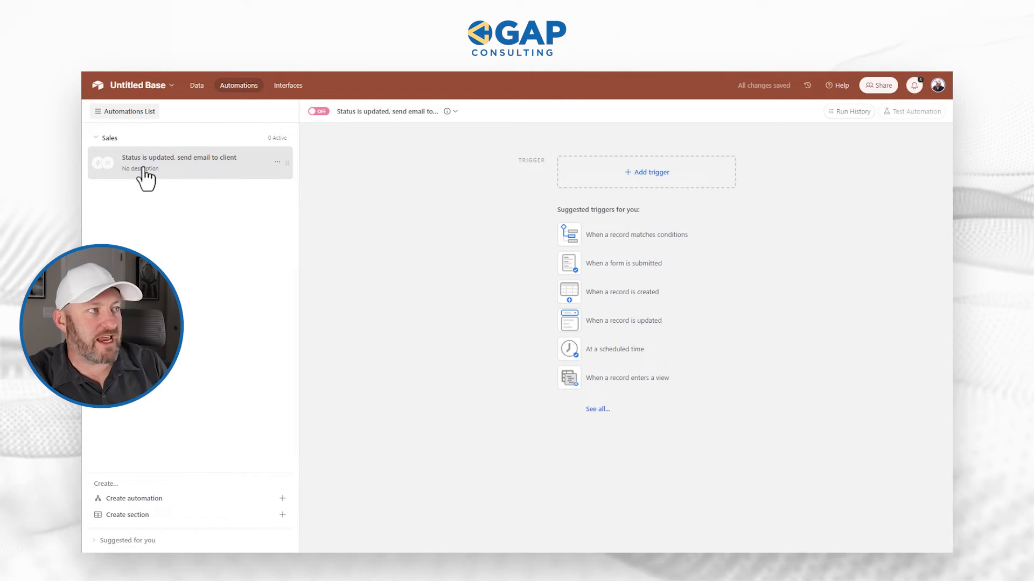
click(108, 143)
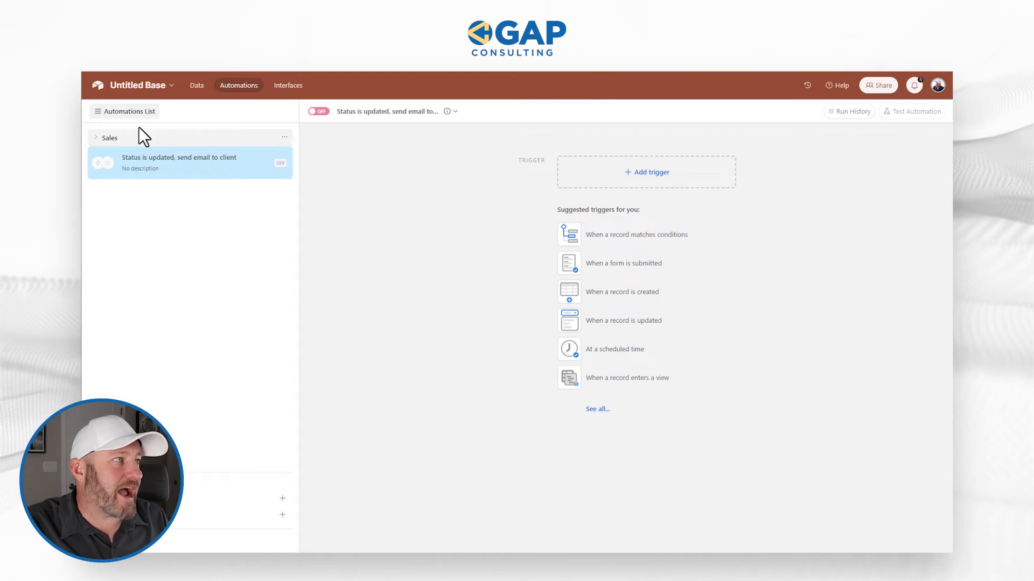
Step: Return to the base's data and create a blank table named Automations
click(197, 89)
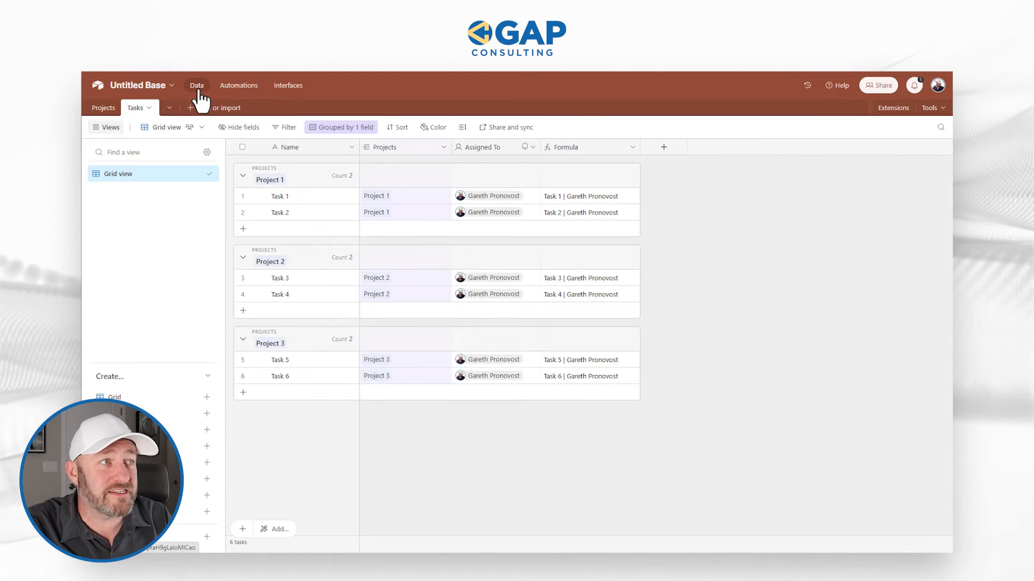
click(218, 109)
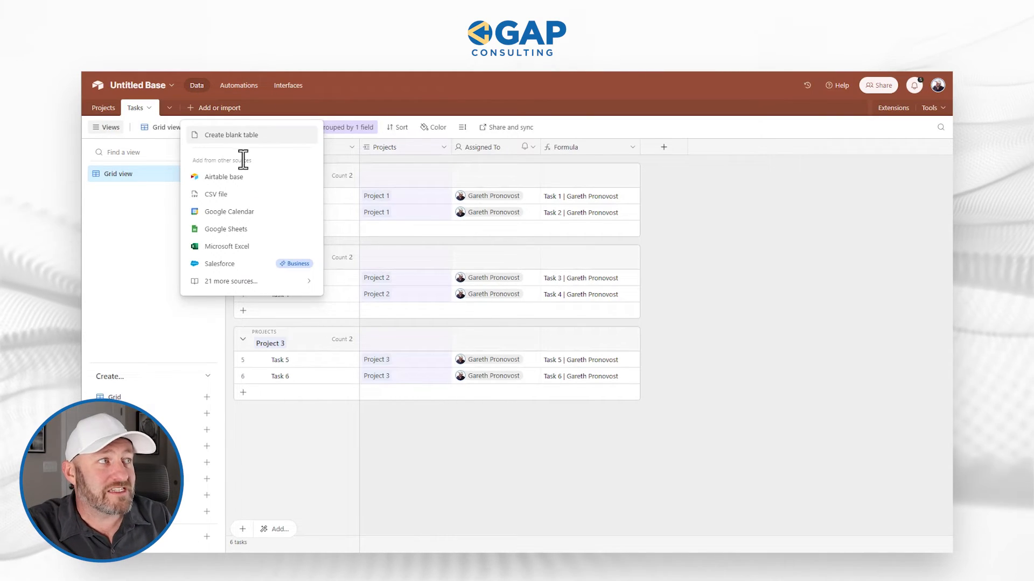
click(237, 136)
text(Automations)
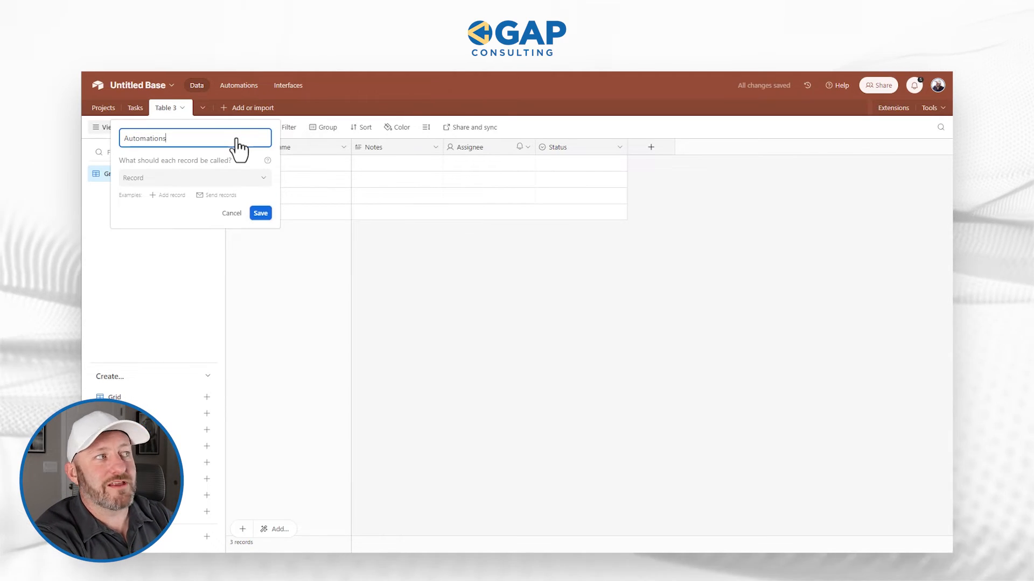
key(Return)
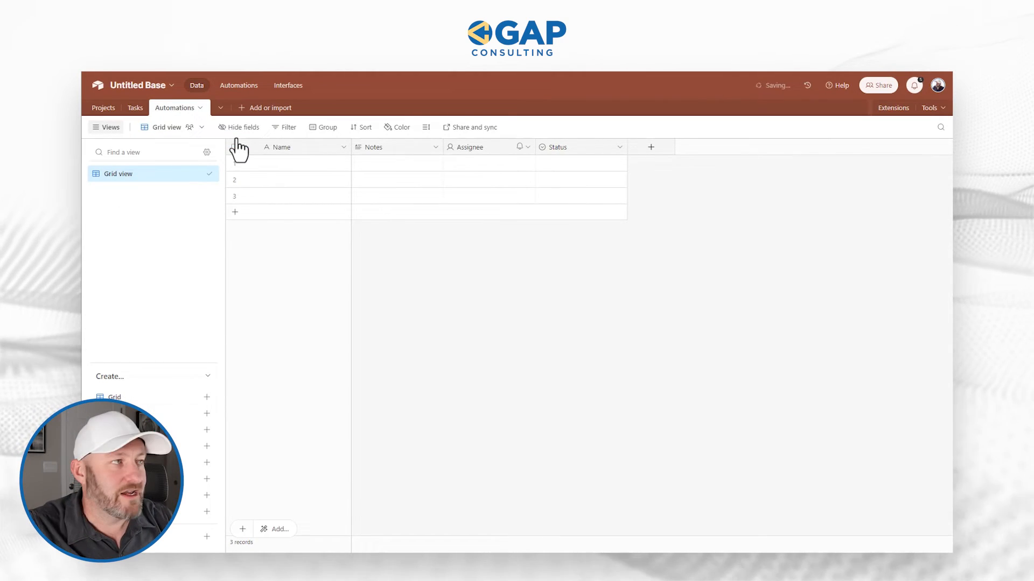
Step: Delete the Notes, Assignee and Status fields from the Automations table
click(435, 146)
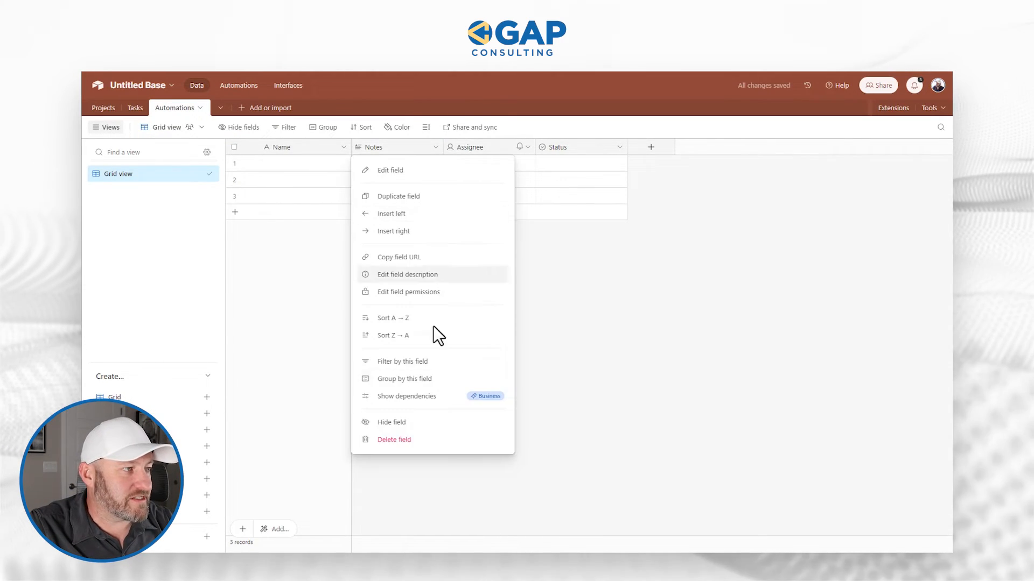
click(396, 440)
right_click(377, 147)
click(395, 440)
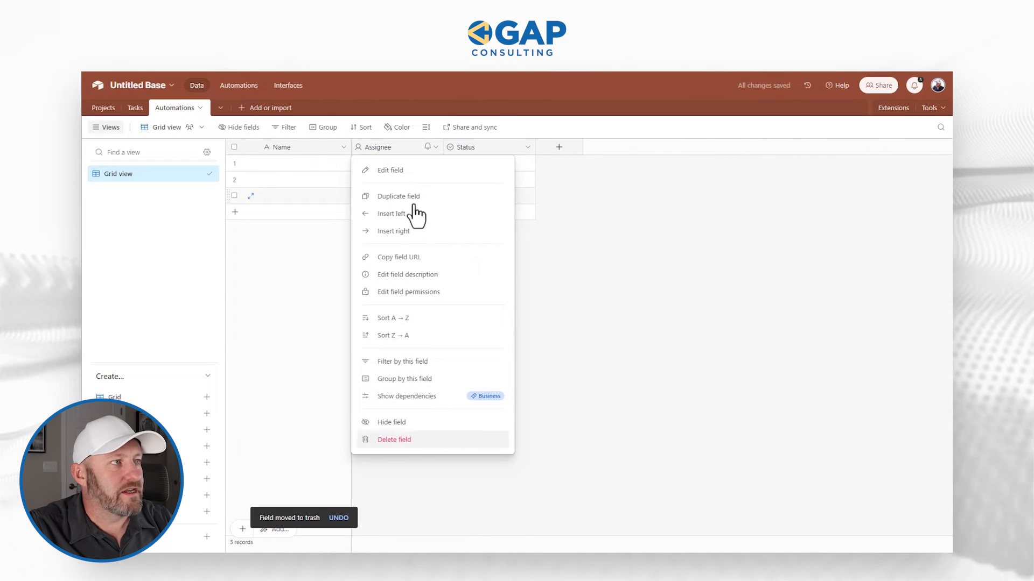
right_click(393, 151)
click(396, 440)
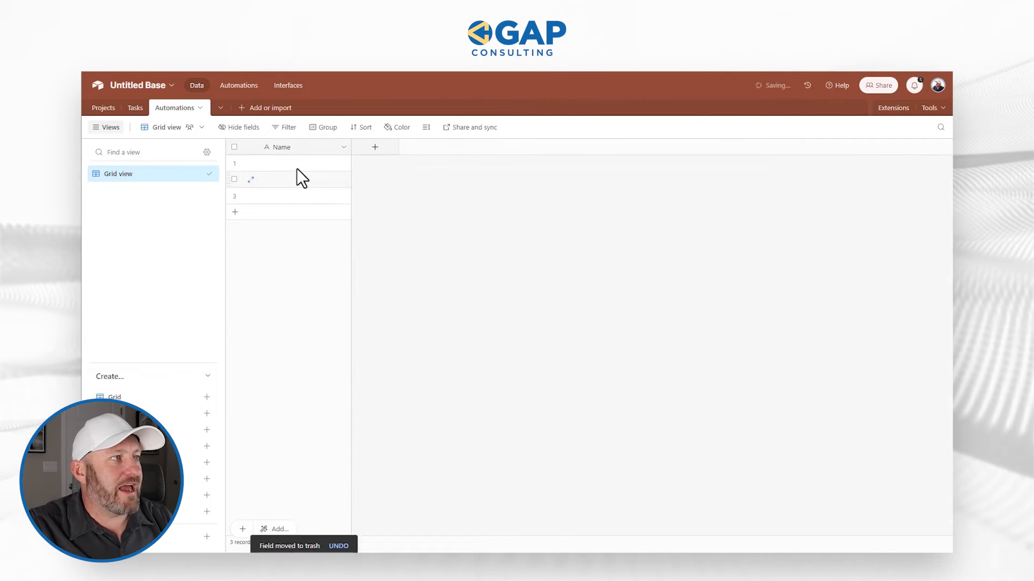
Step: Copy the automation's name "Status is updated, send email to client" into the first record's Name cell and widen the Name column
click(295, 166)
click(239, 86)
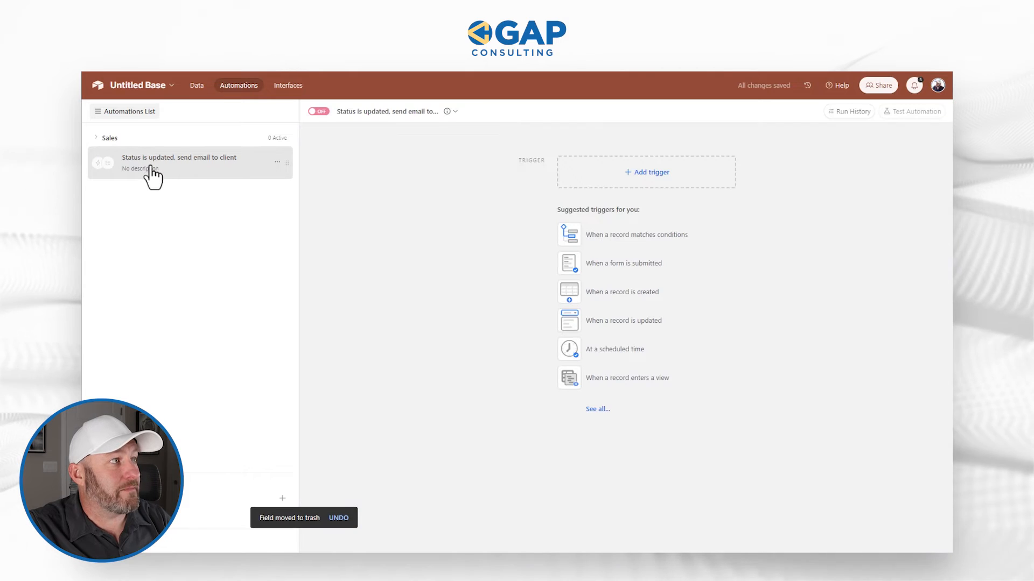
click(377, 106)
click(377, 110)
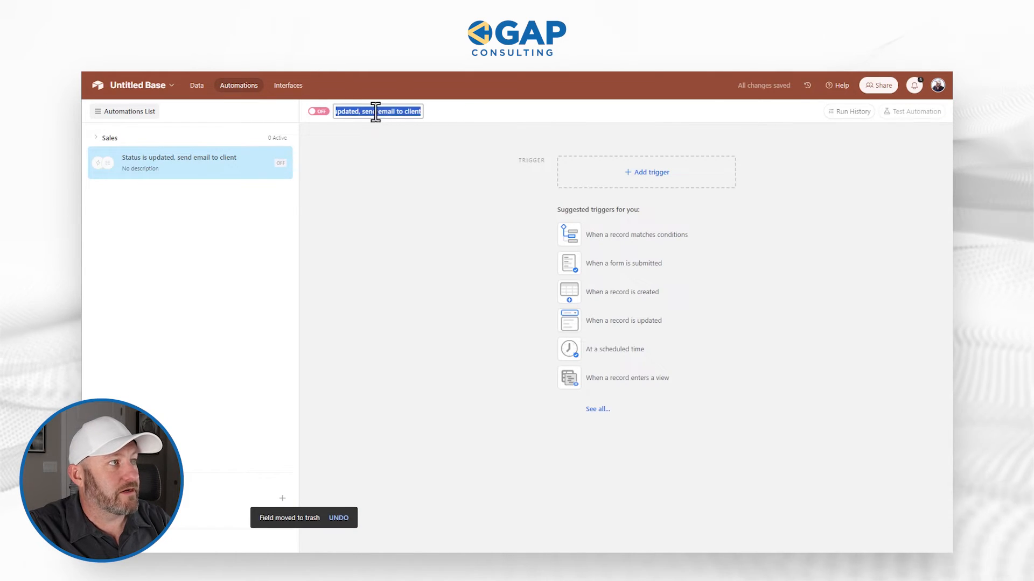
click(196, 86)
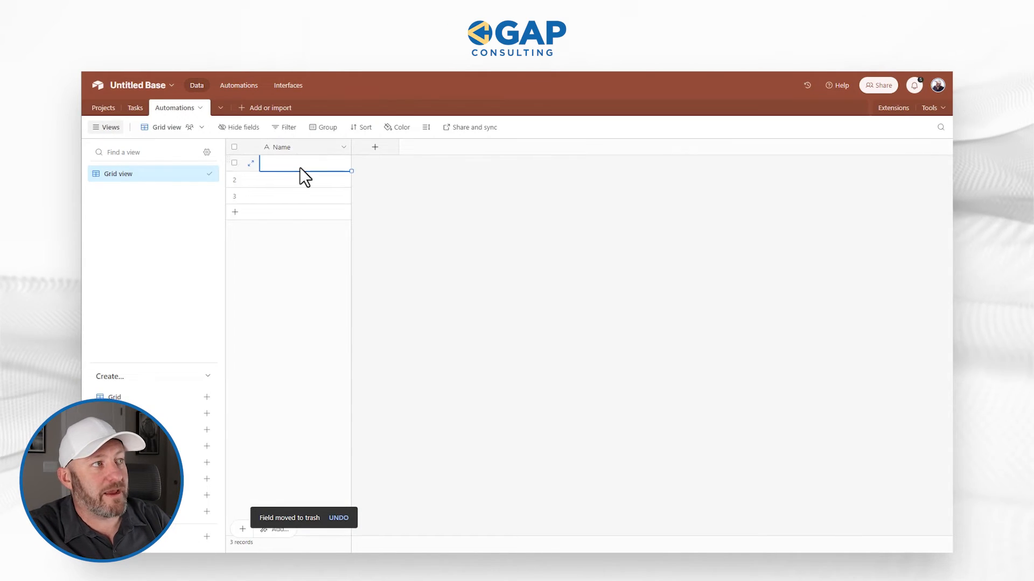
drag(353, 149, 435, 151)
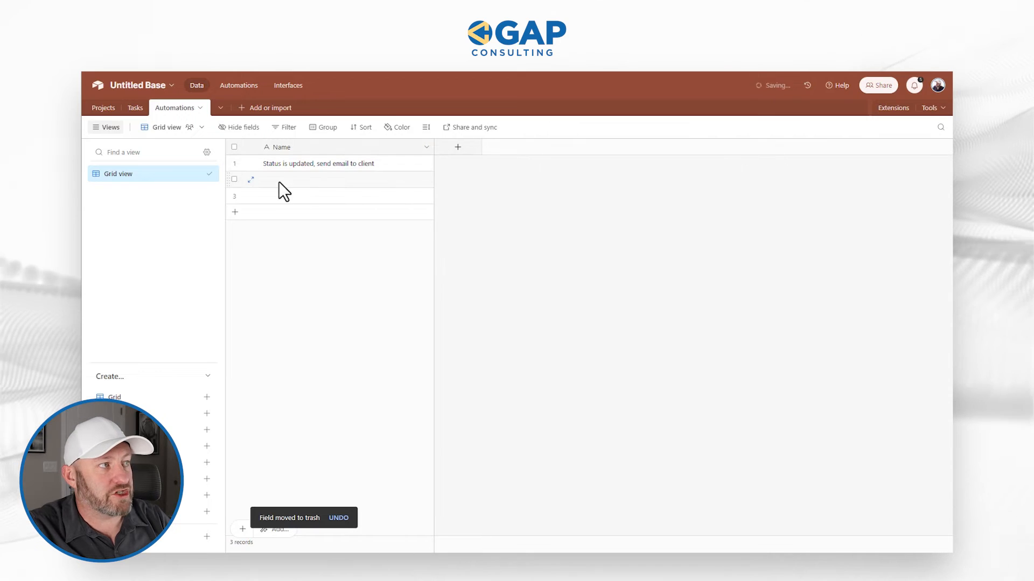
Step: Delete the two empty records from the Automations table
click(235, 195)
right_click(236, 196)
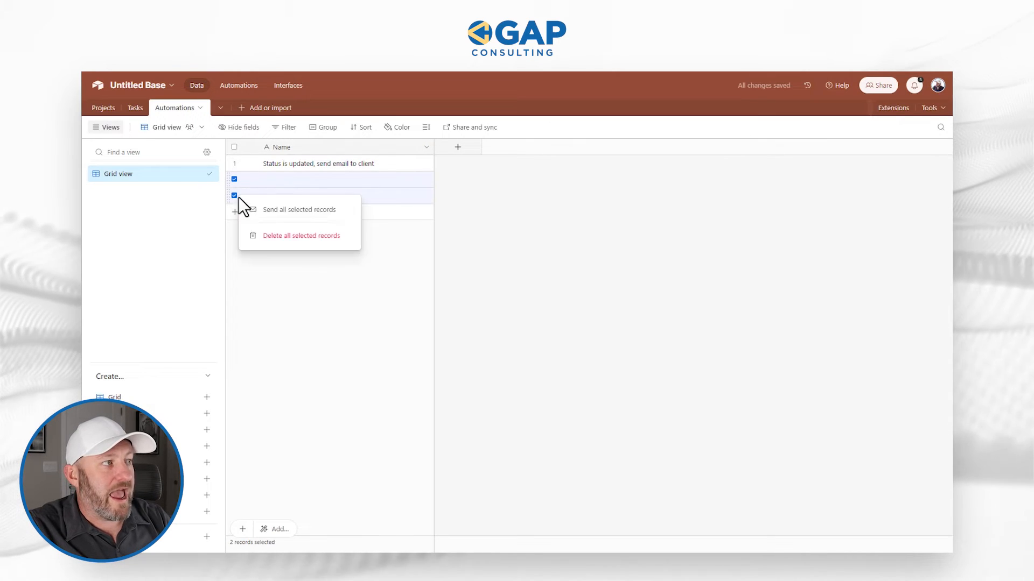
click(264, 235)
Step: Add a long text field named Desc to the Automations table
click(457, 148)
text(Desc)
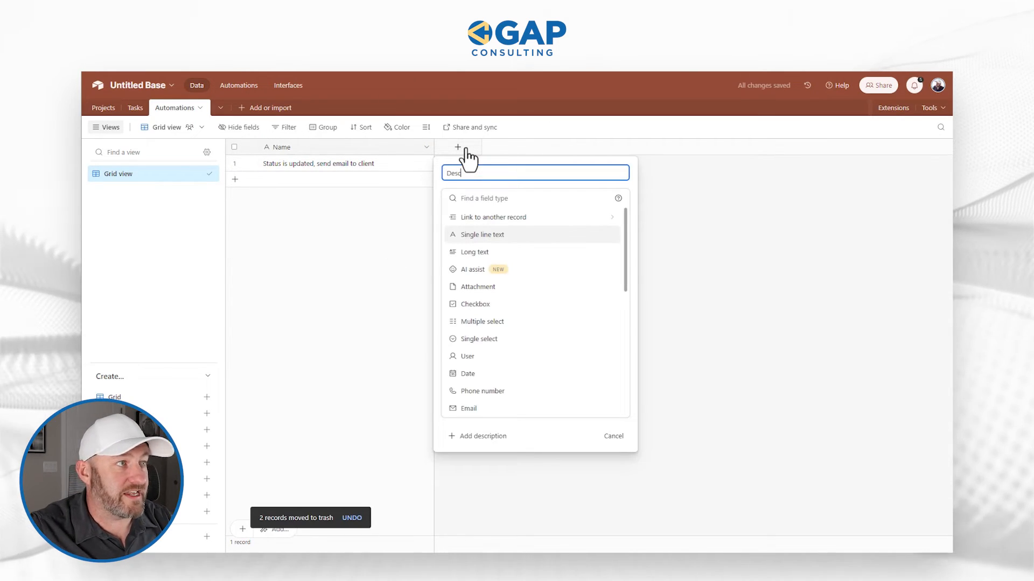
click(496, 198)
text(lo)
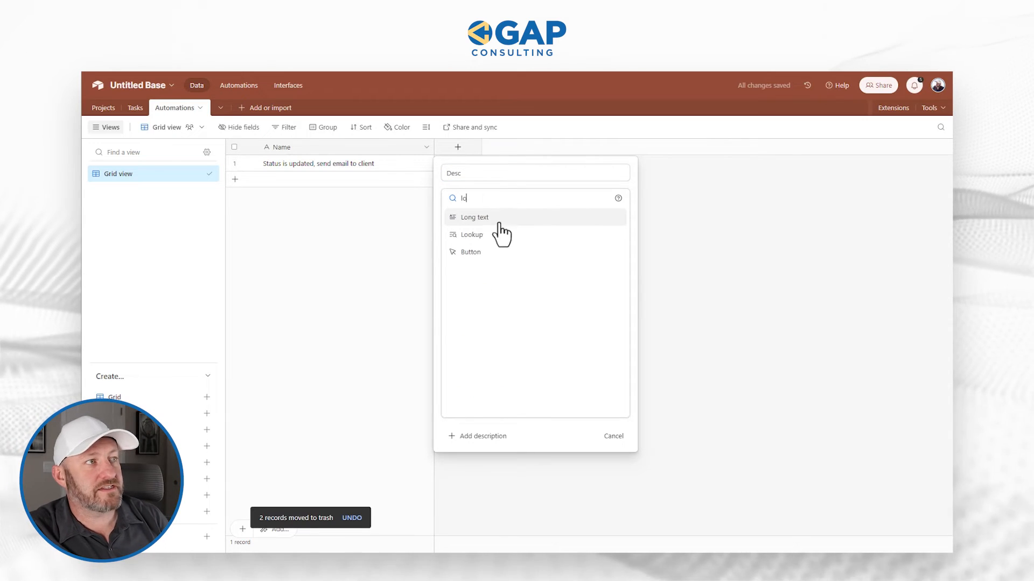
click(500, 219)
click(607, 282)
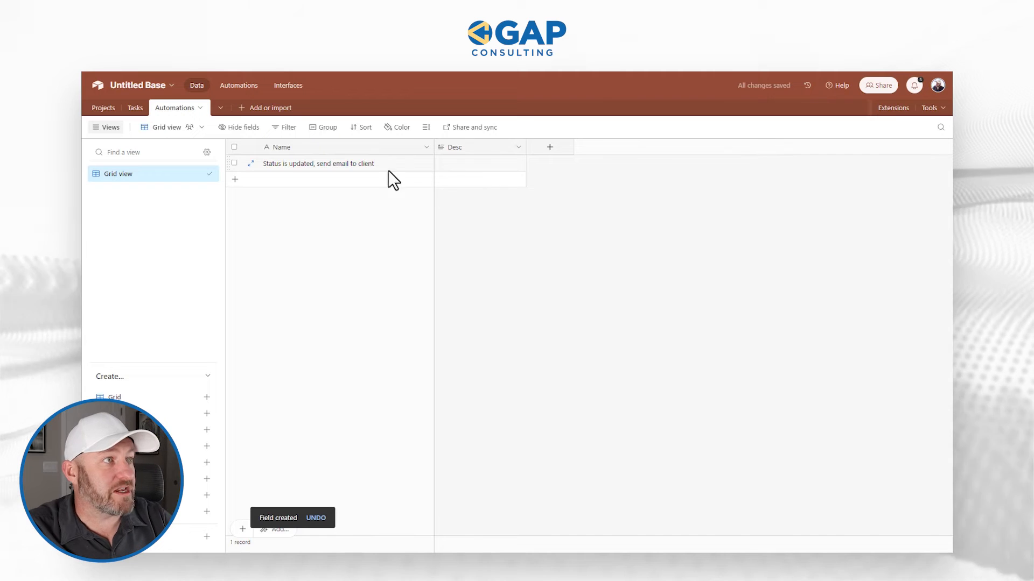
Step: Add a single line text field named Trigger after the Desc field
click(550, 150)
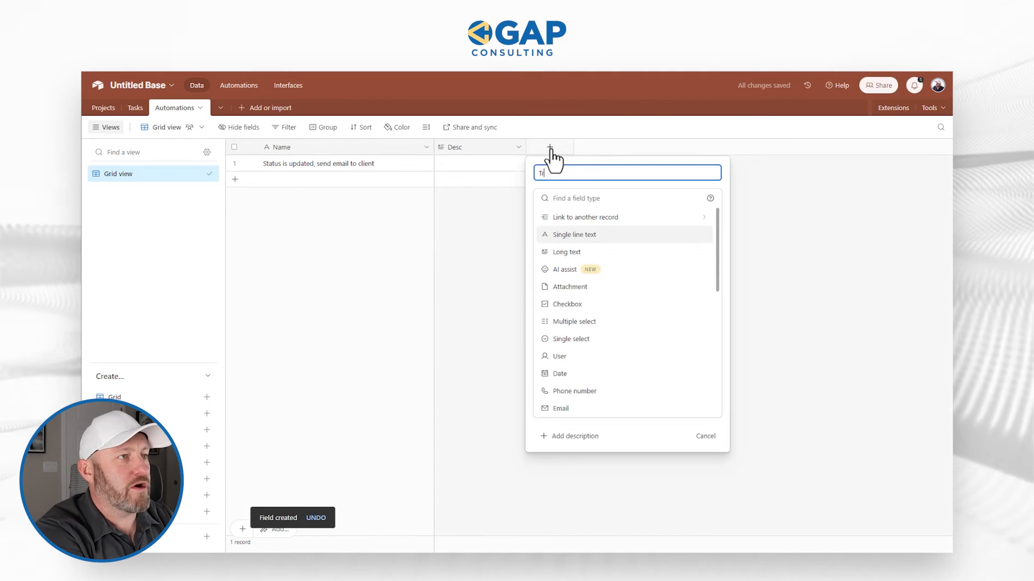
text(Trigger)
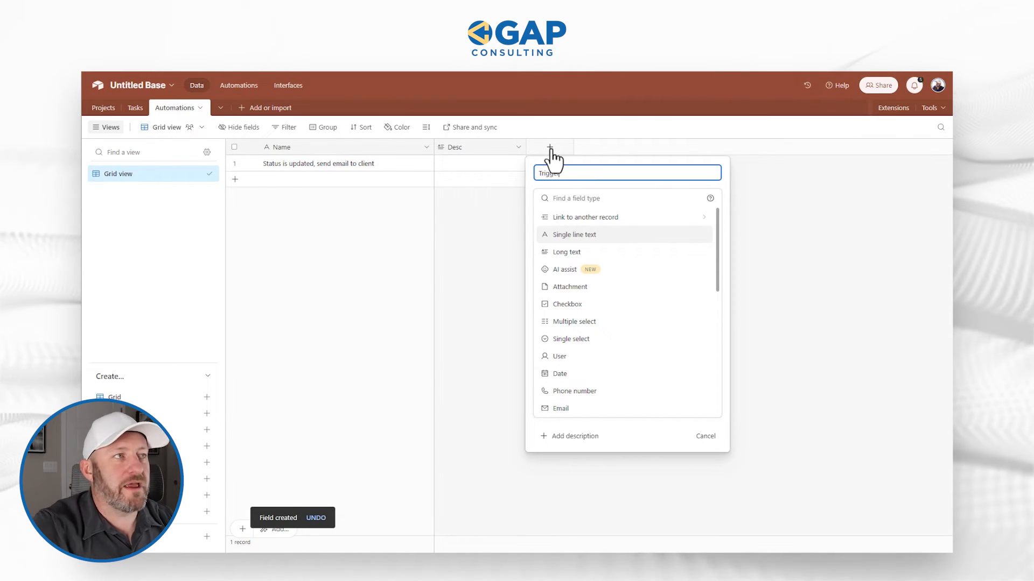
click(576, 234)
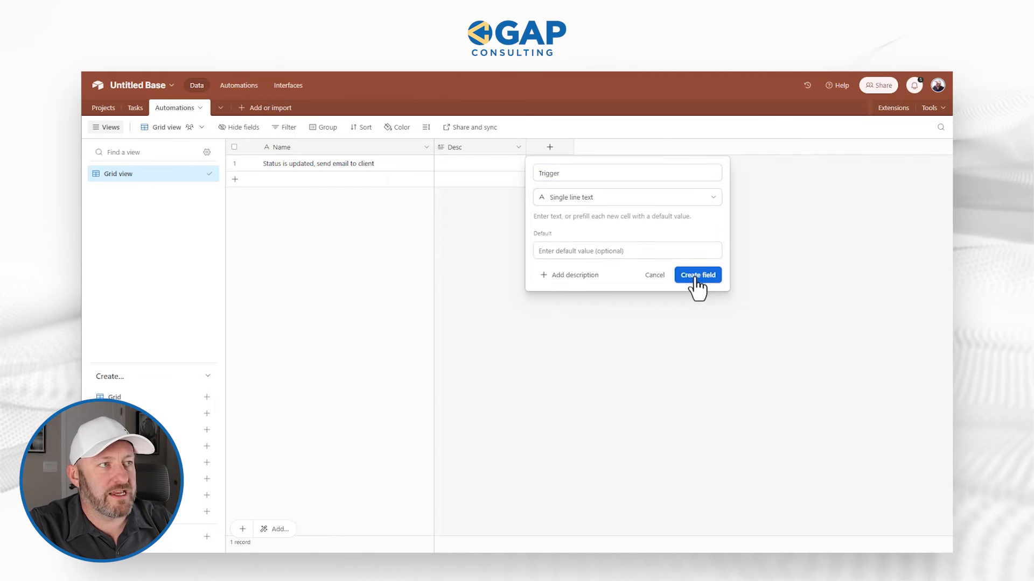
click(696, 285)
Step: Add a single line text field named Actions after the Trigger field
click(641, 149)
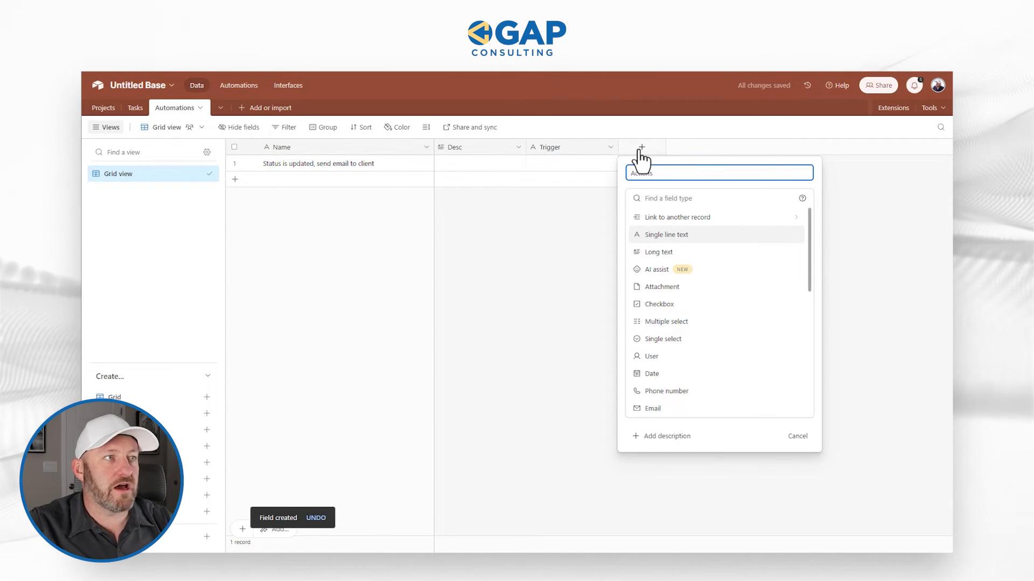
click(671, 237)
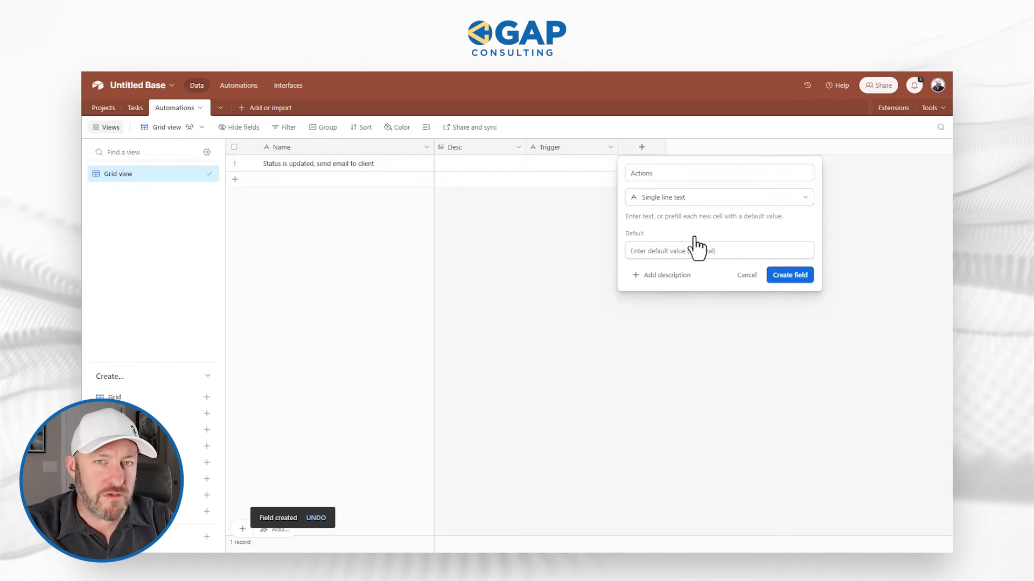
click(786, 280)
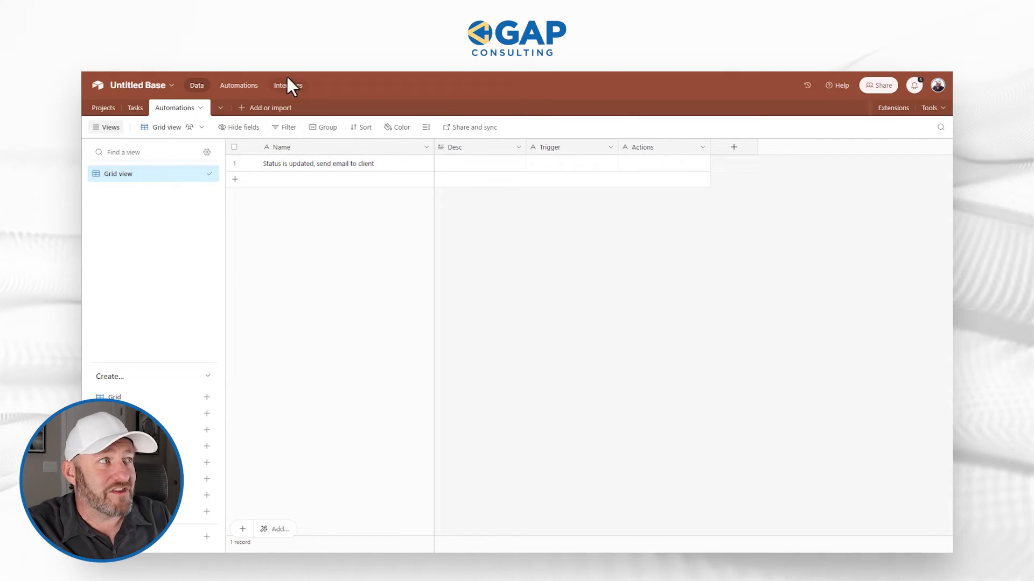
Step: Copy the automation's page address and add a URL-type field named URL to the Automations table
click(239, 86)
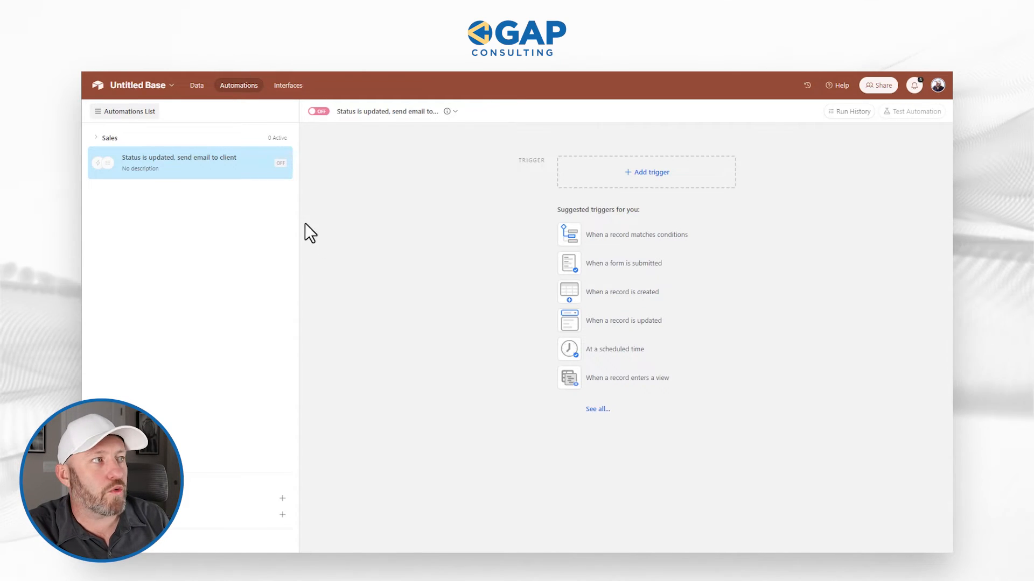
click(198, 85)
click(735, 147)
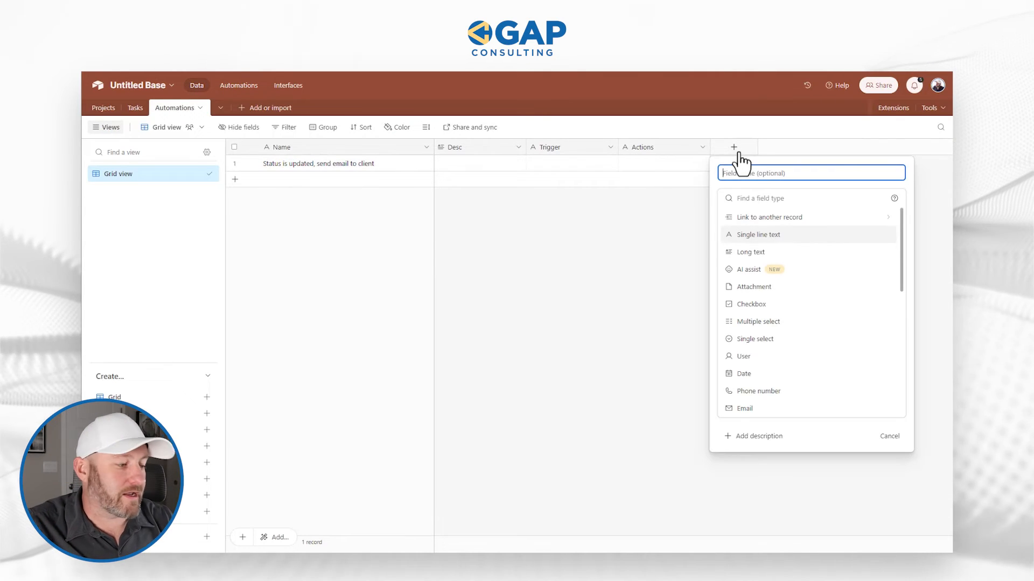
text(URL)
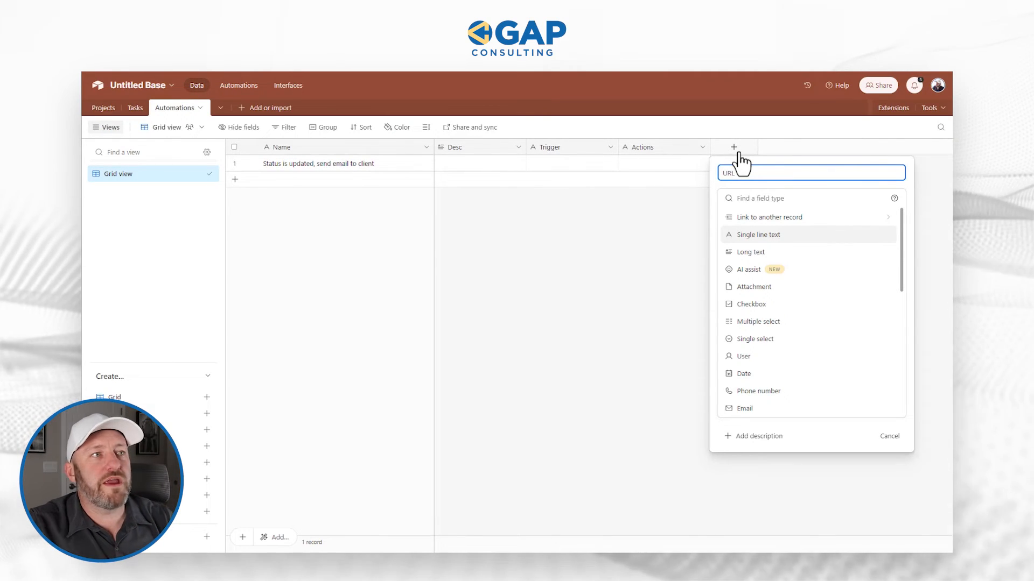
click(761, 199)
text(url)
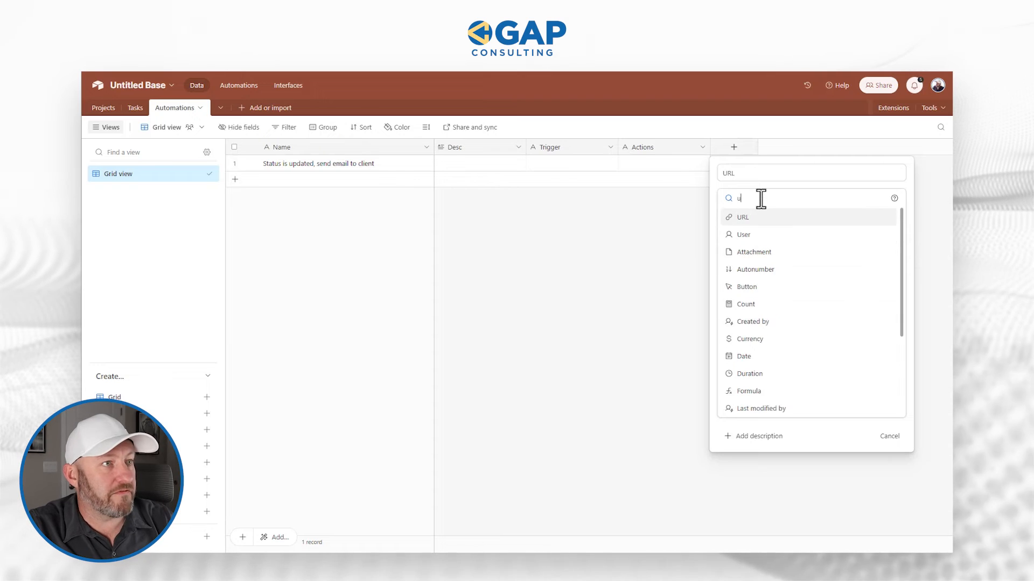
click(743, 217)
click(880, 244)
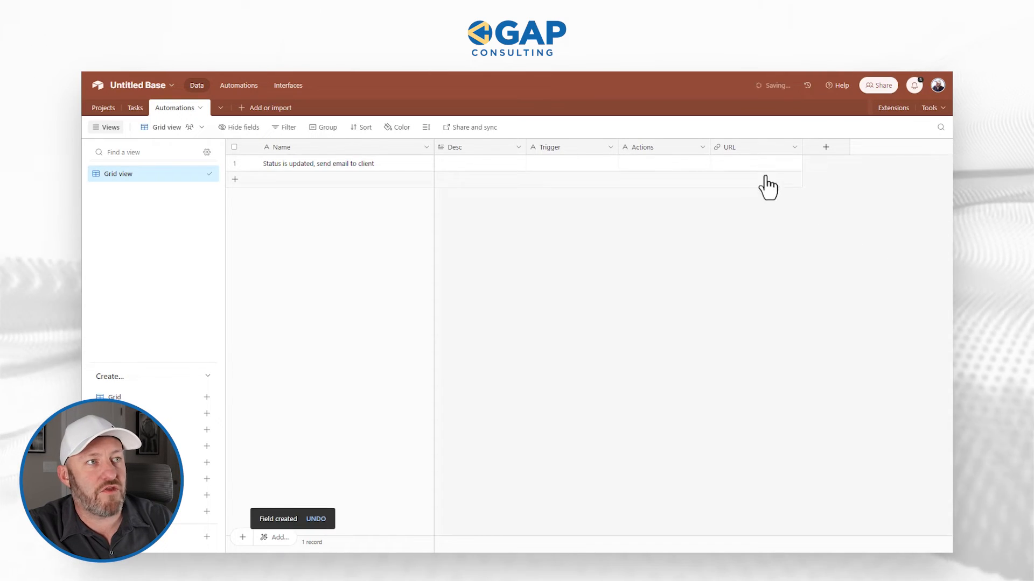
Step: Paste the automation's page address into the record's URL cell and widen the URL column
drag(802, 147, 900, 145)
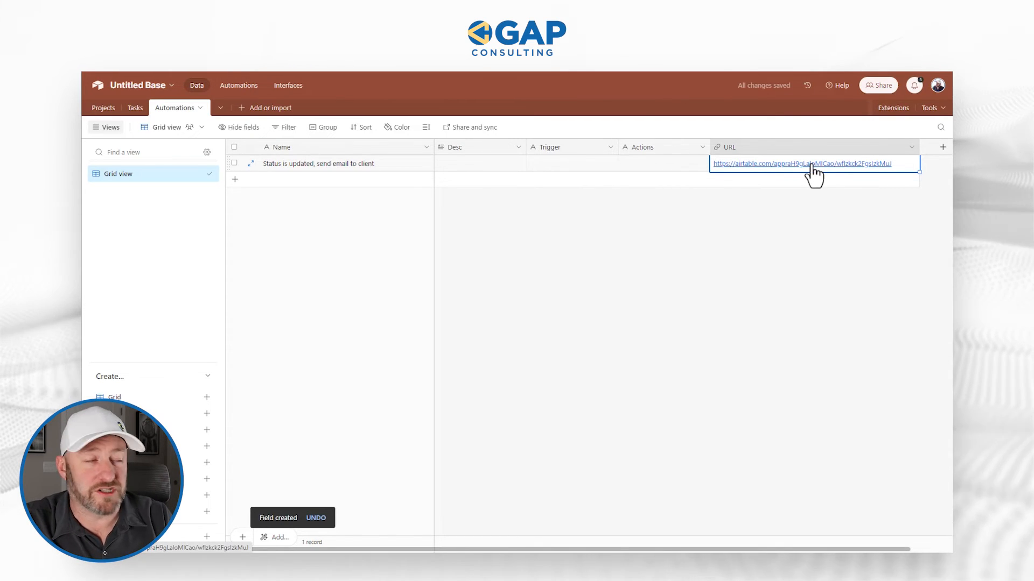
click(332, 163)
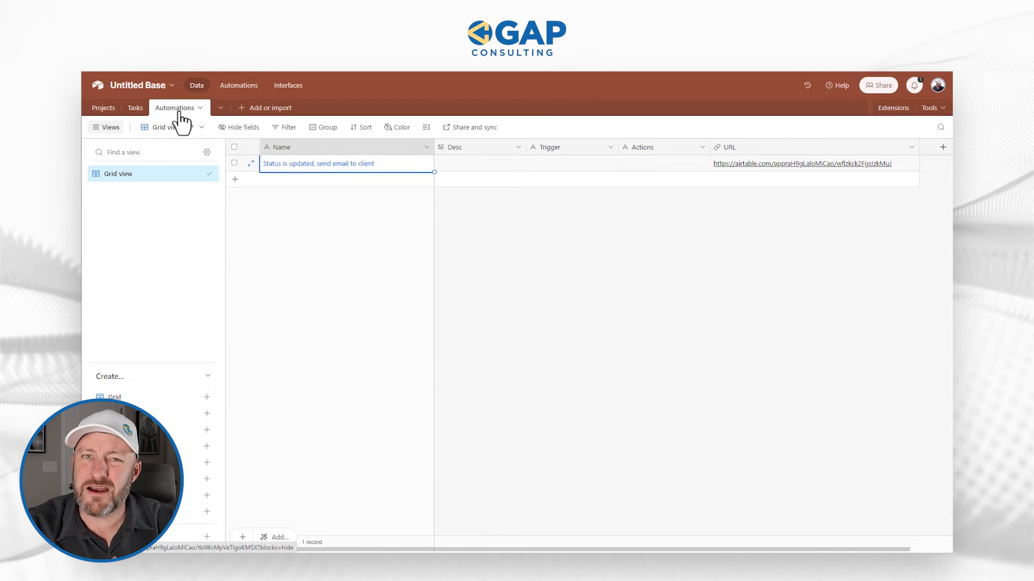
Step: Open the automation through the link in its record's URL cell, and return to the Automations table
click(786, 163)
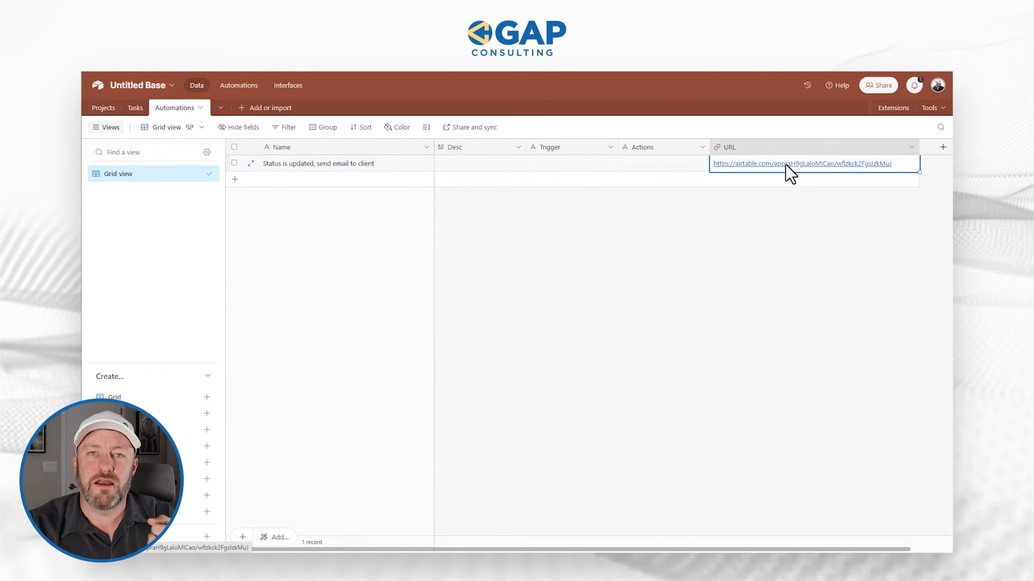
click(786, 164)
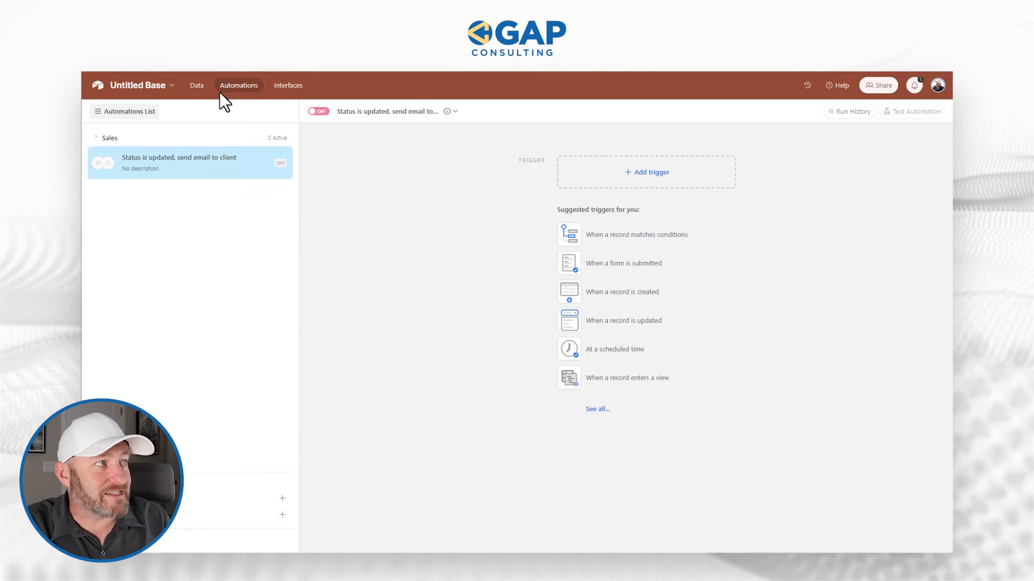
click(197, 87)
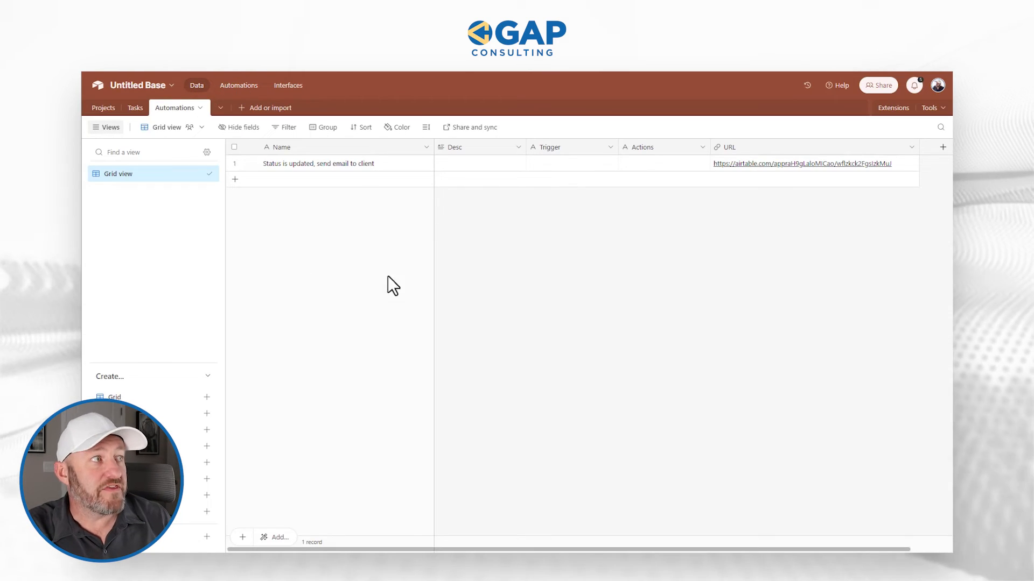
Step: Review the base's email invite, invite link and public sharing options, and close the sharing dialog
click(878, 86)
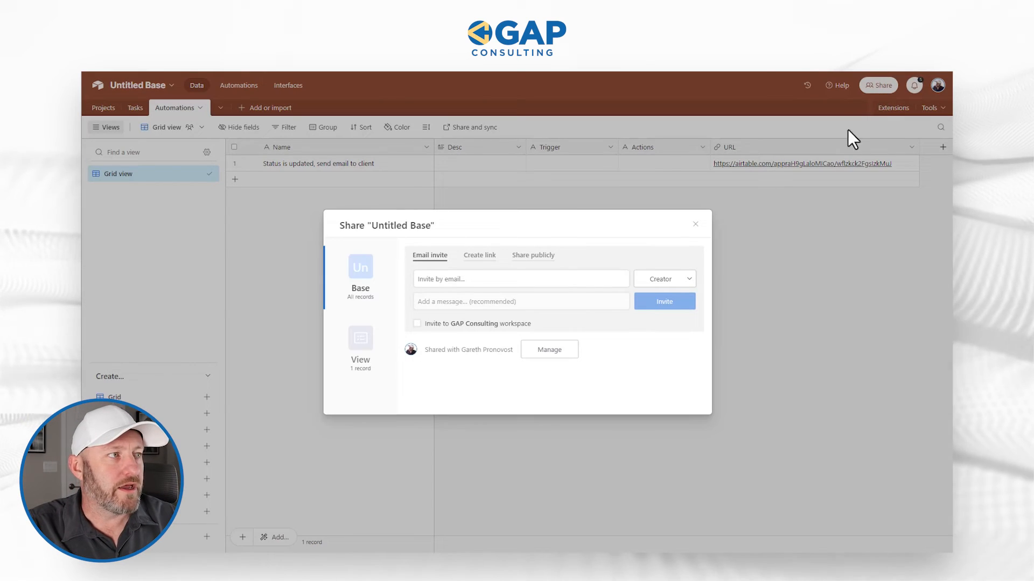
click(460, 279)
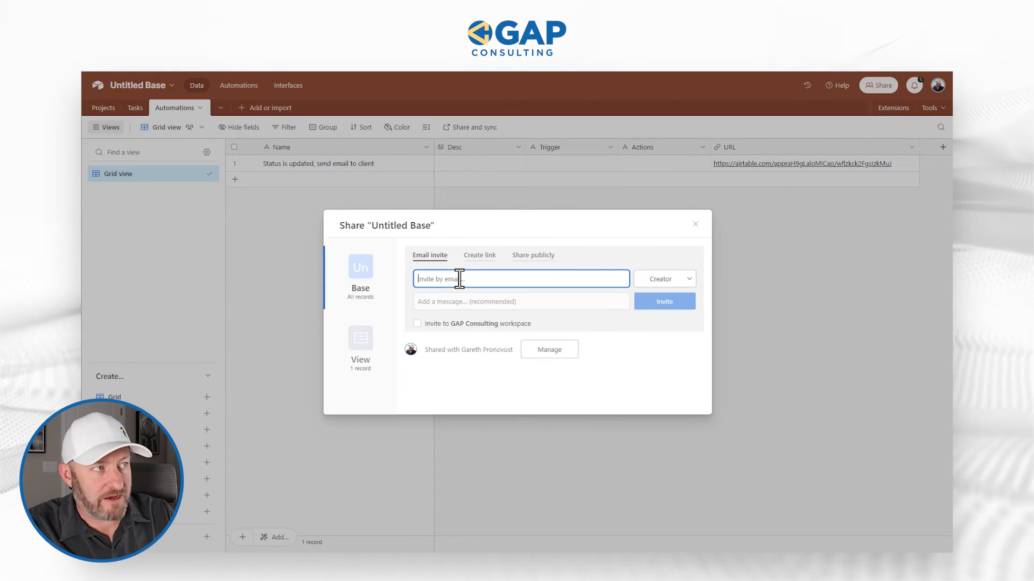
click(479, 257)
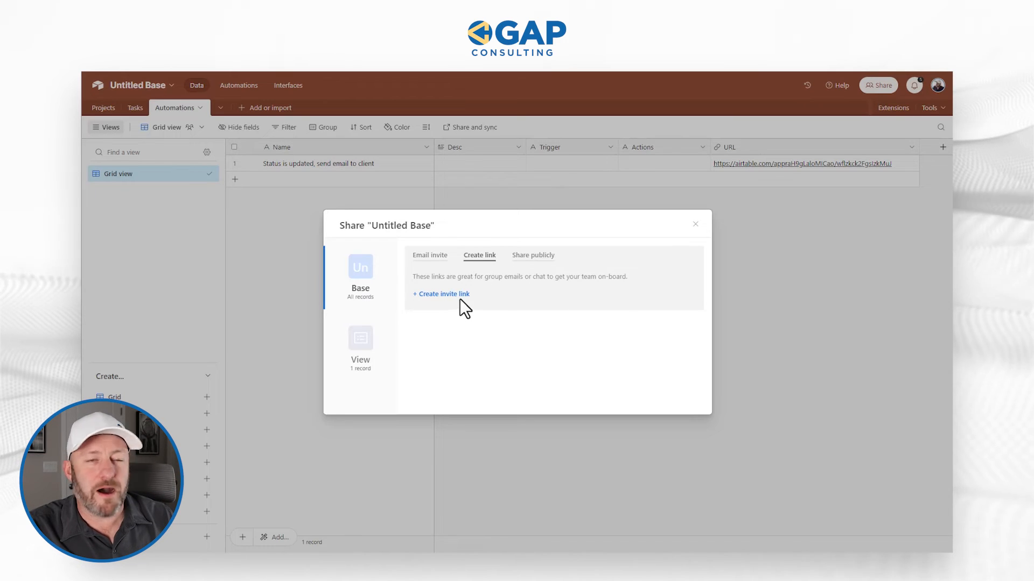
click(535, 257)
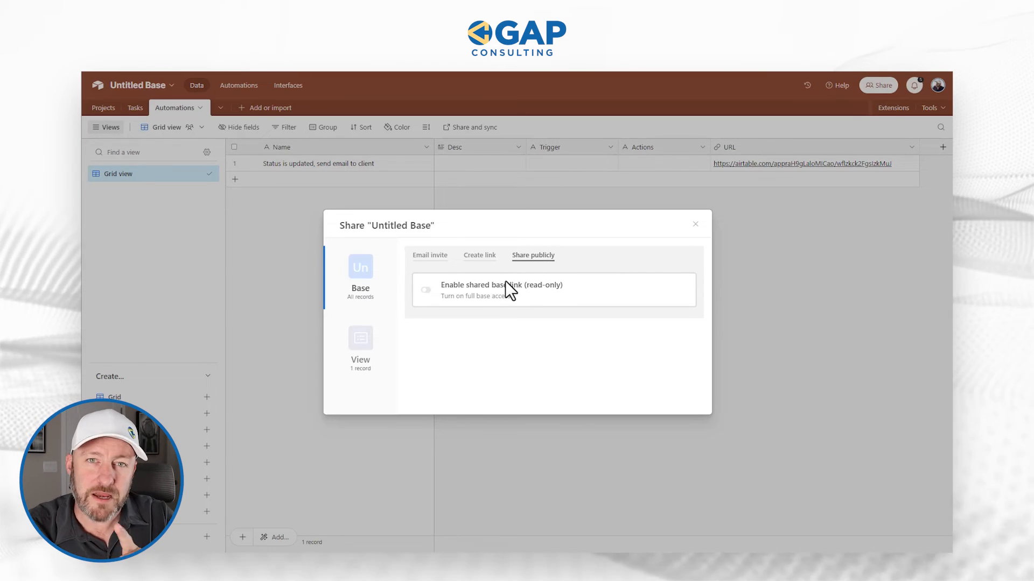
click(435, 256)
click(477, 257)
click(527, 255)
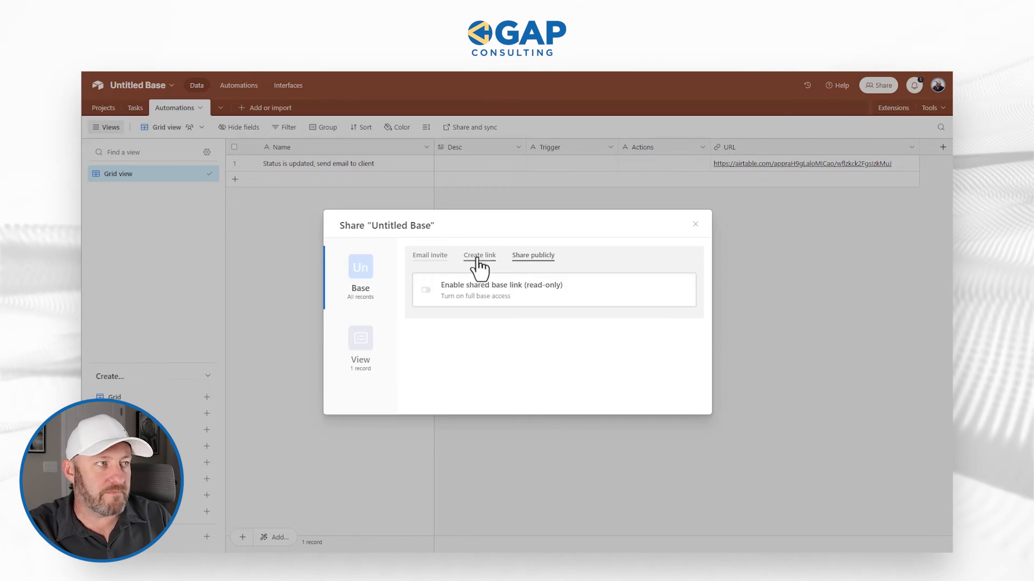
click(476, 256)
click(425, 256)
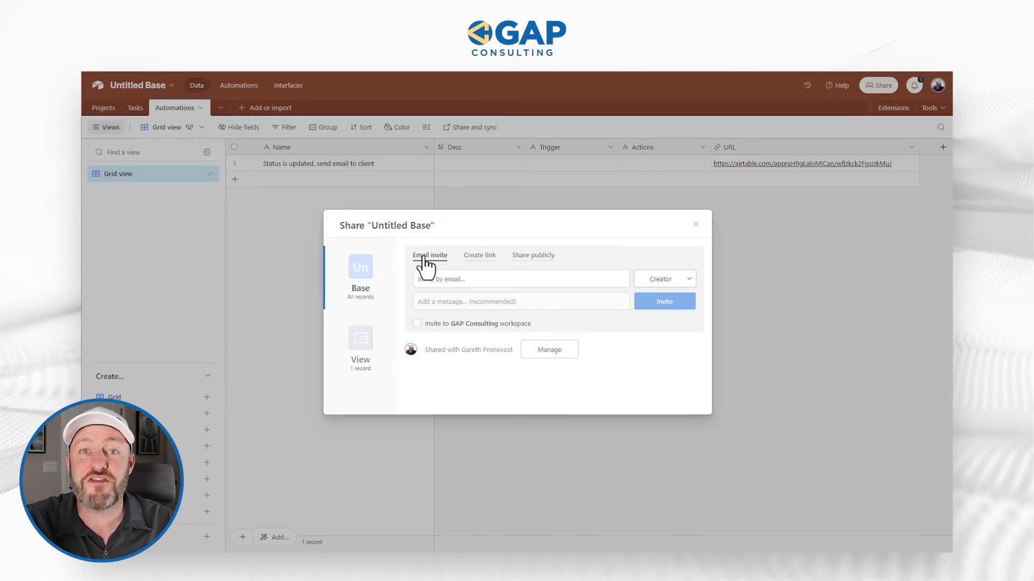
click(303, 85)
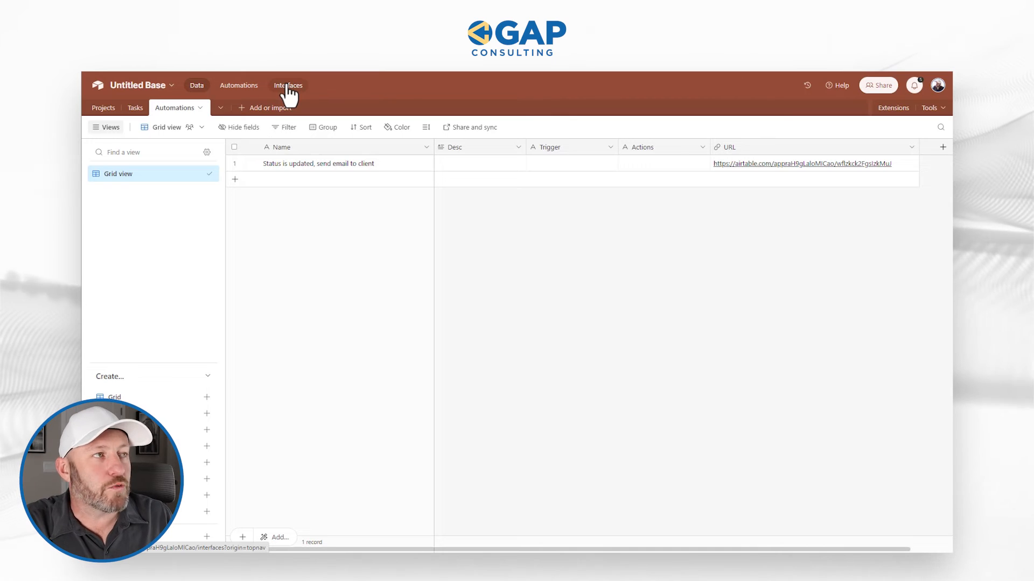
click(882, 86)
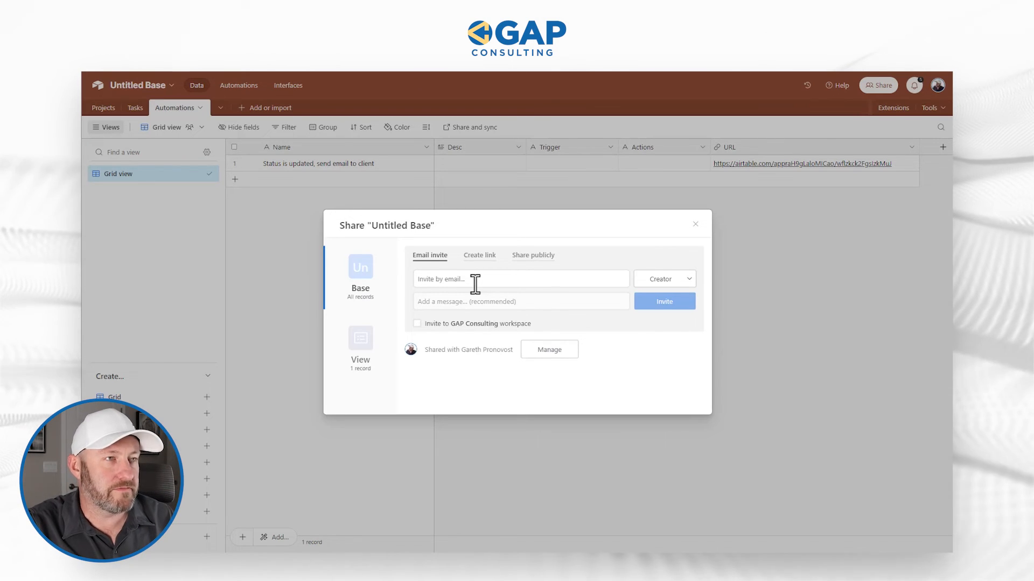
click(348, 80)
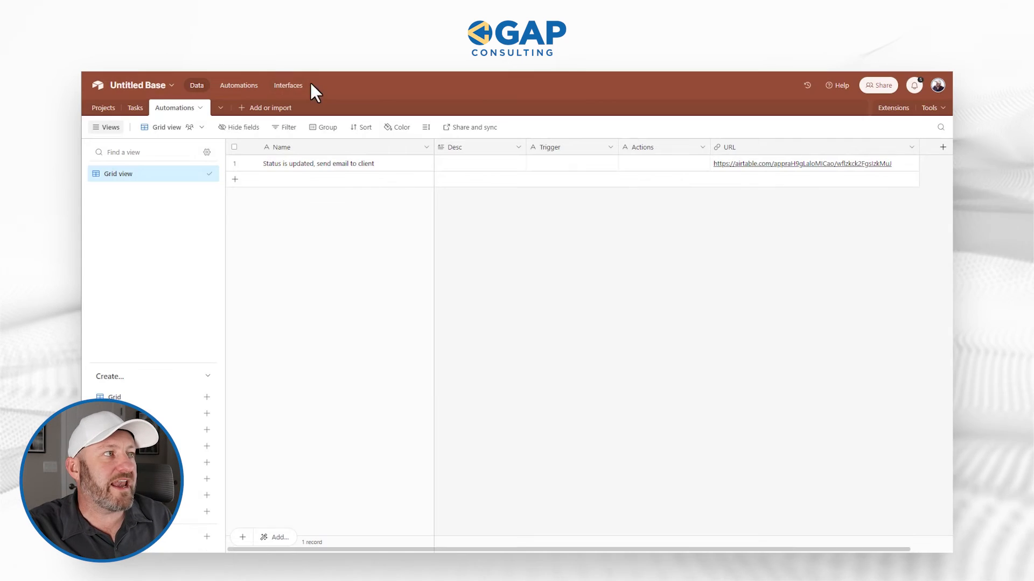
Step: Start building a new interface for the base and name it test
click(288, 86)
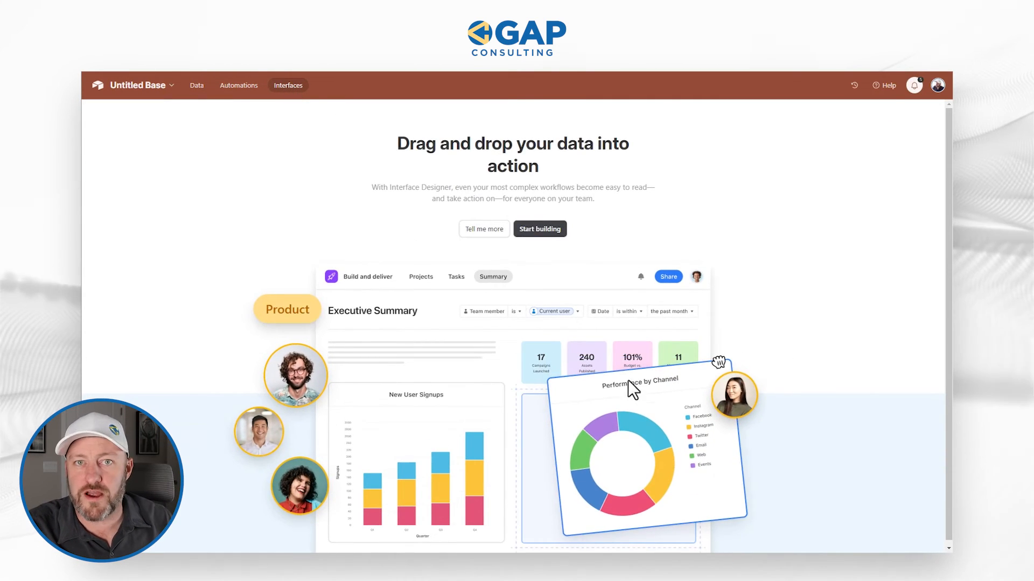
scroll(541, 338, down, 1)
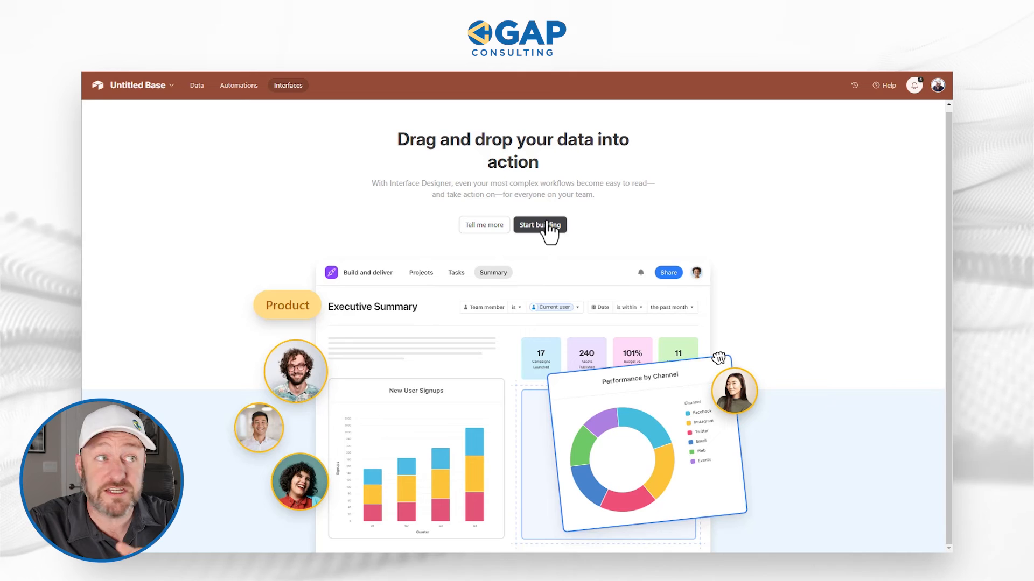
click(549, 226)
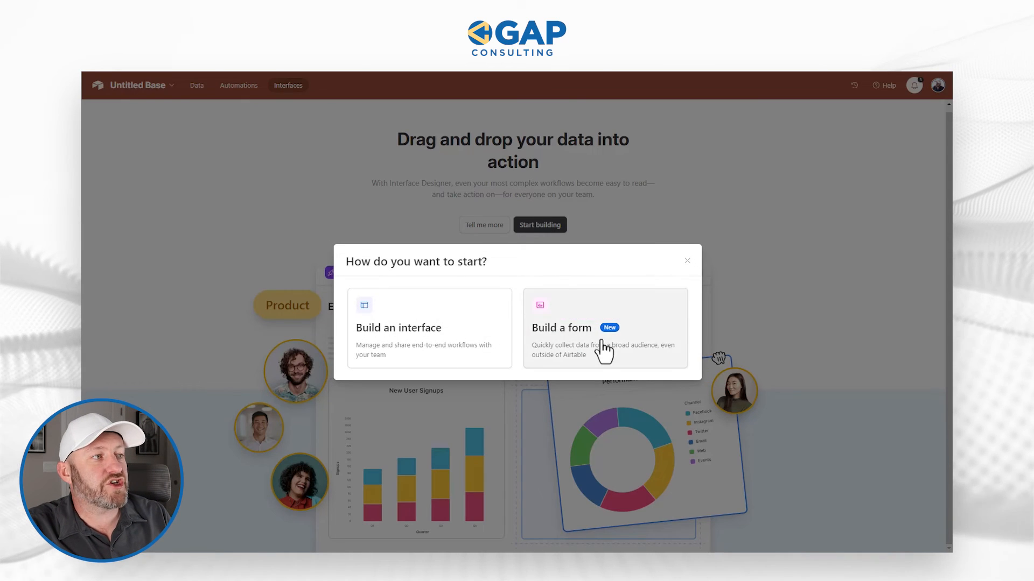
click(424, 340)
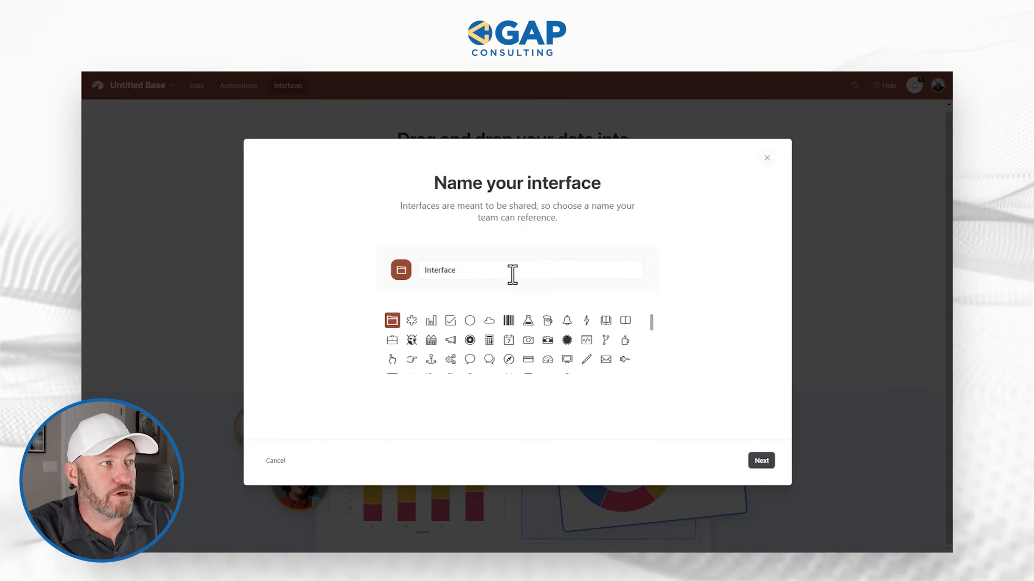
click(512, 271)
text(test)
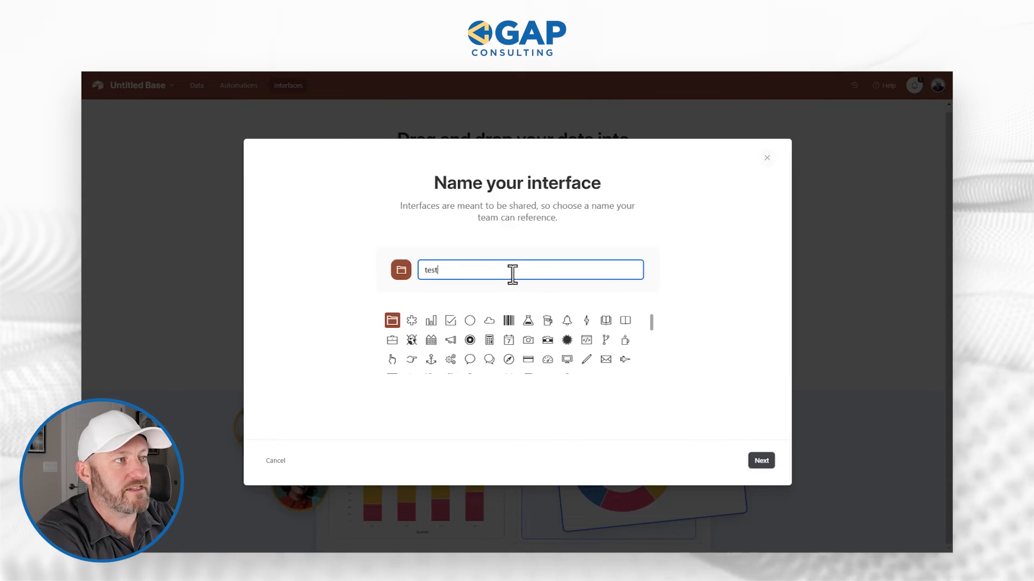
click(762, 461)
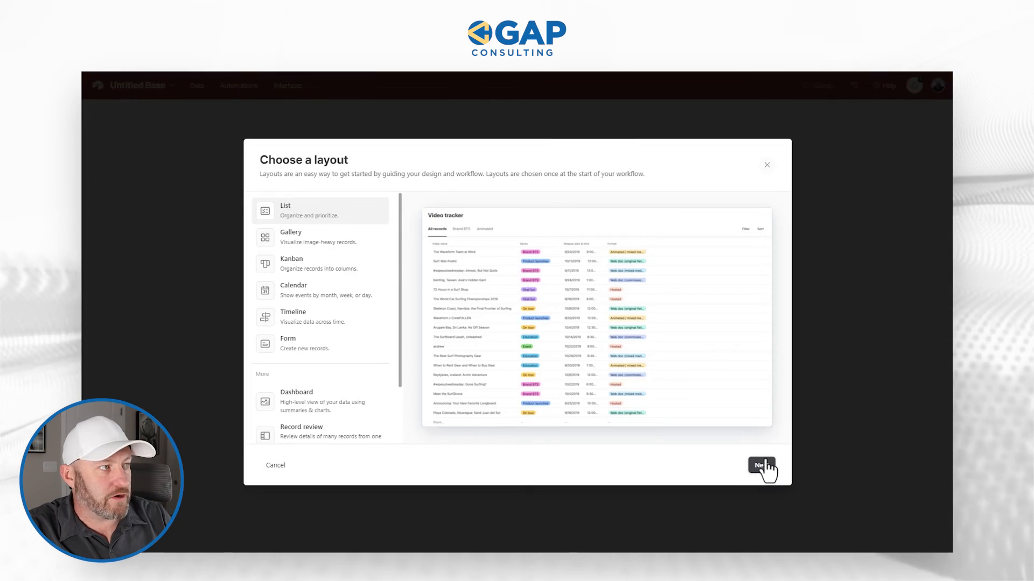
Step: Look through the available page layouts and choose the Record review layout for the interface page
scroll(323, 269, down, 3)
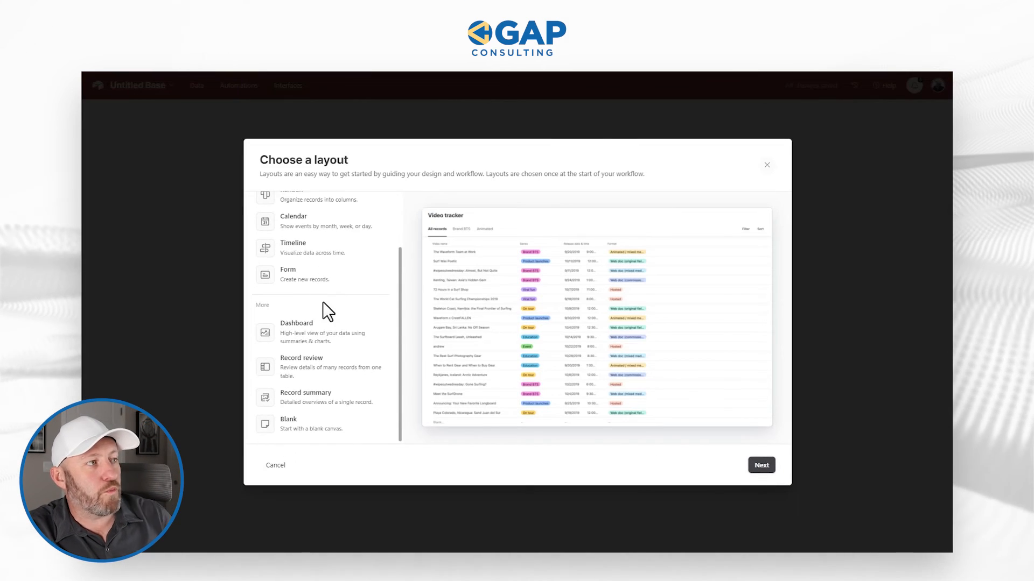
scroll(322, 301, up, 3)
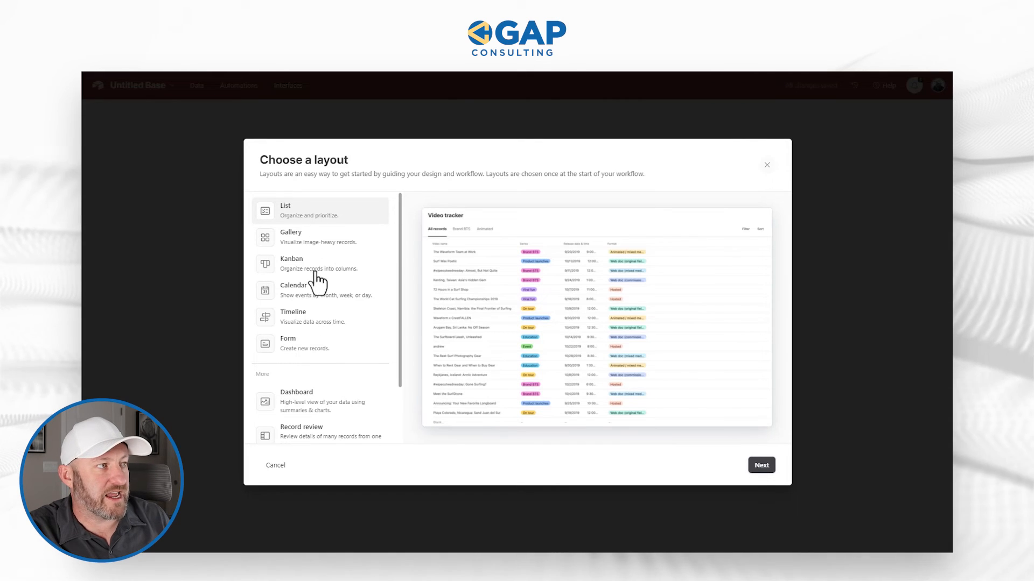
scroll(336, 355, down, 2)
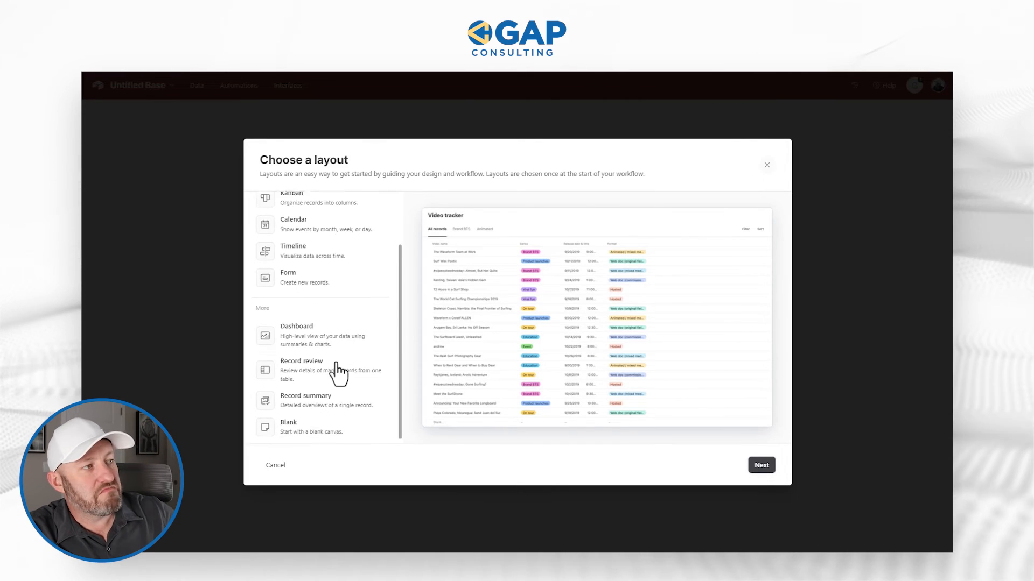
click(325, 372)
click(759, 466)
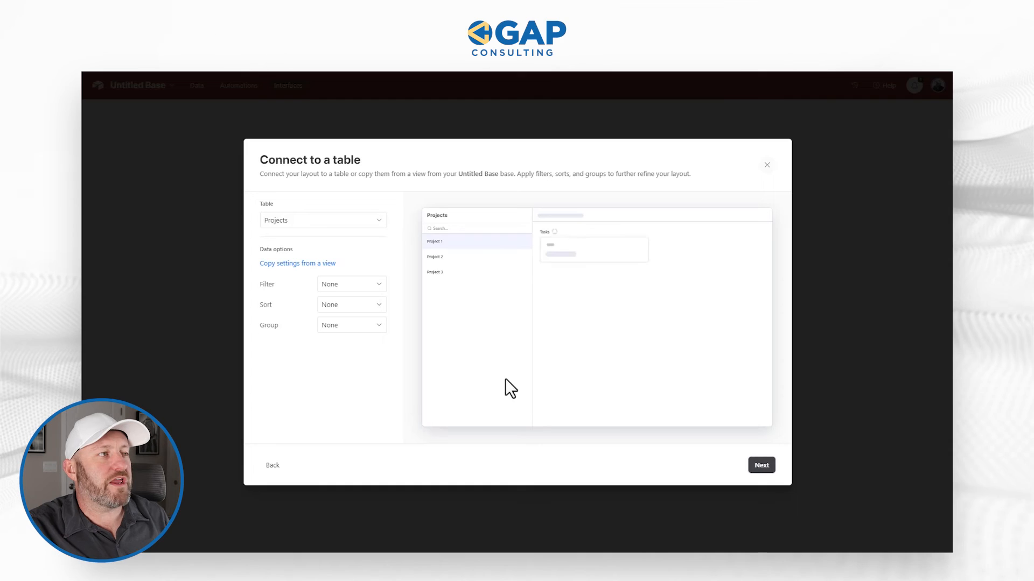
Step: Preview the layout with the Tasks and Automations tables, and connect it to the Projects table
click(318, 227)
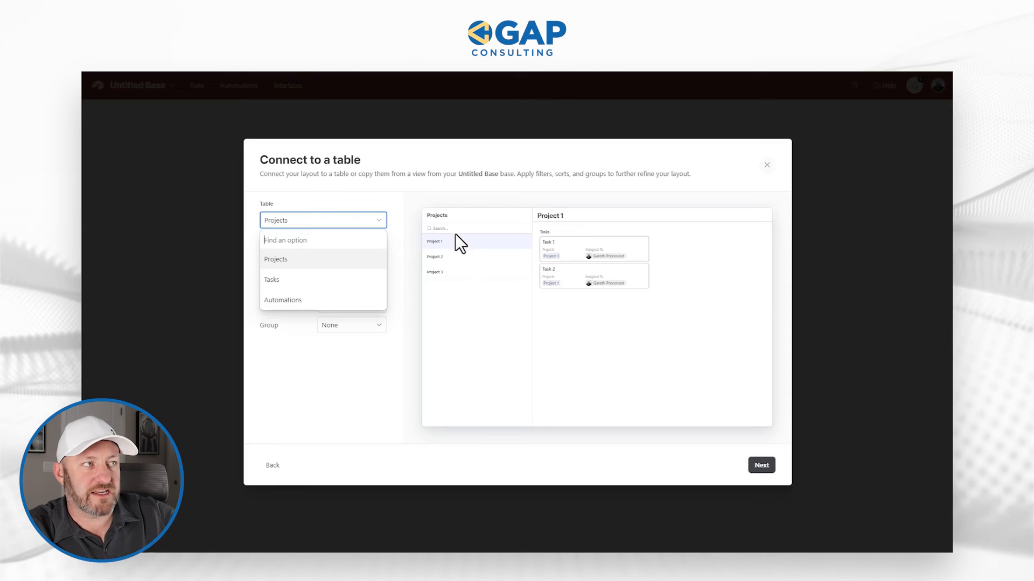
click(318, 281)
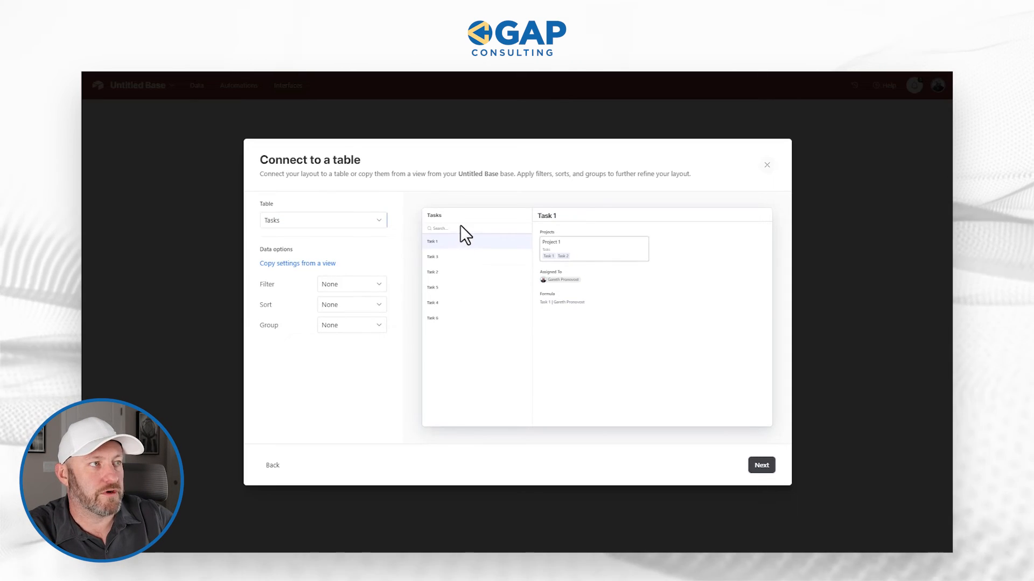
click(321, 221)
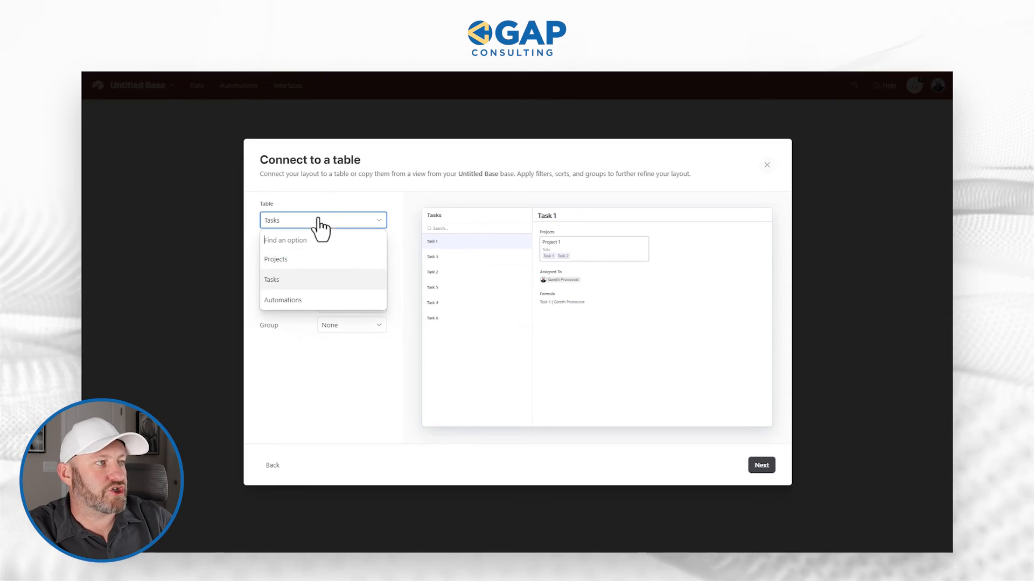
click(301, 299)
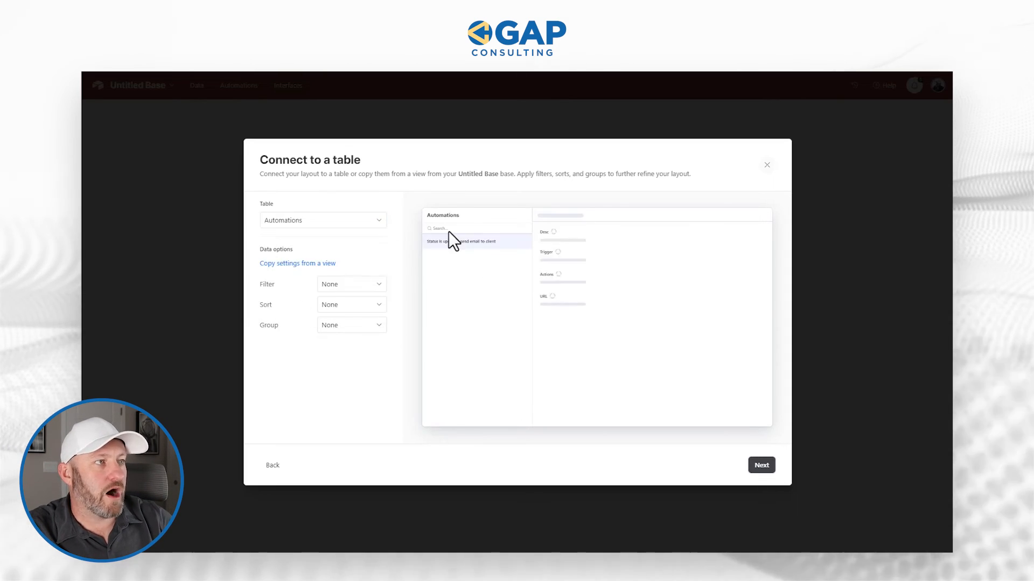
click(293, 222)
click(290, 259)
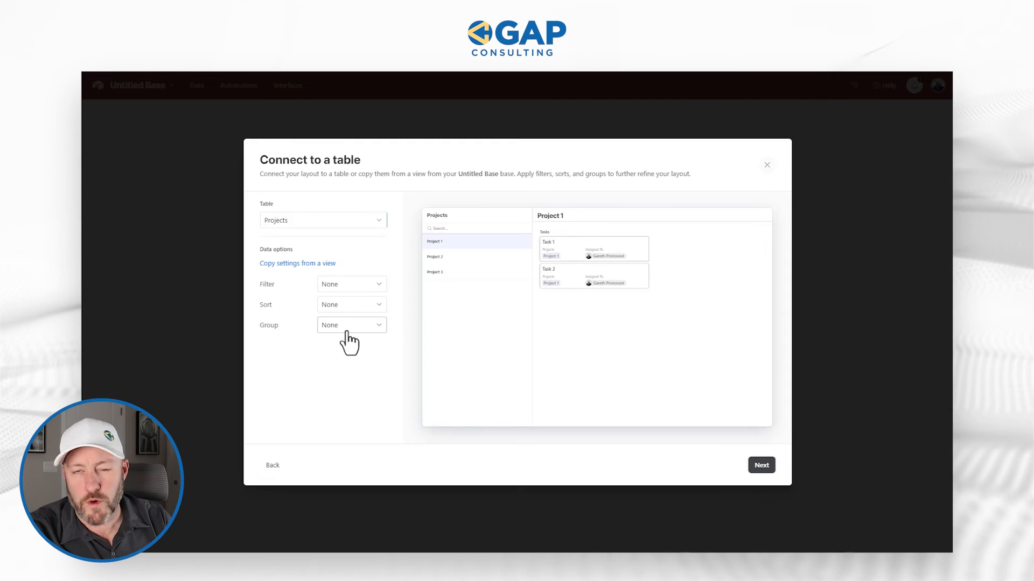
click(762, 466)
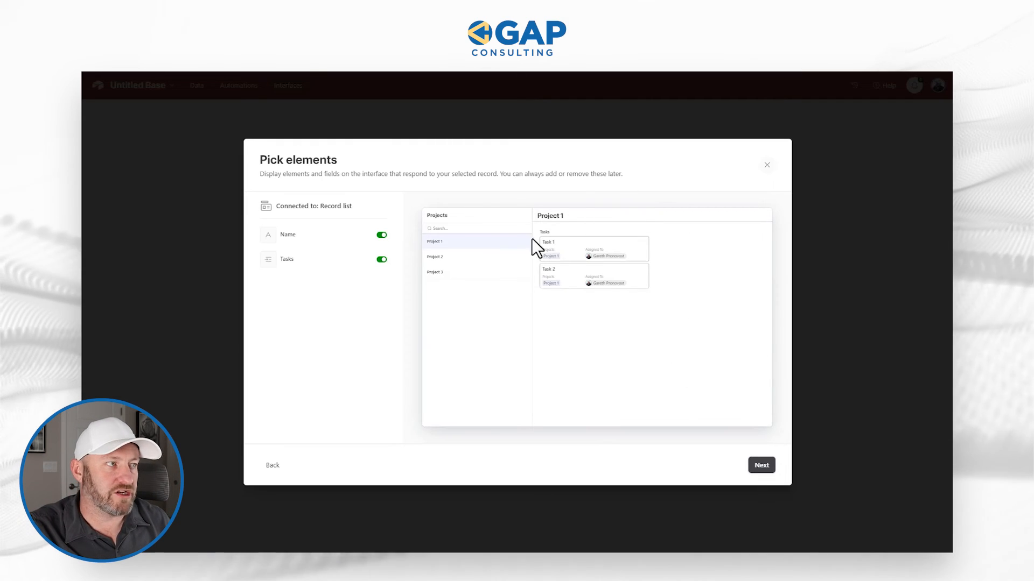
Step: Turn off the Name and Tasks elements, name the page page 1, and finish creating it
click(381, 260)
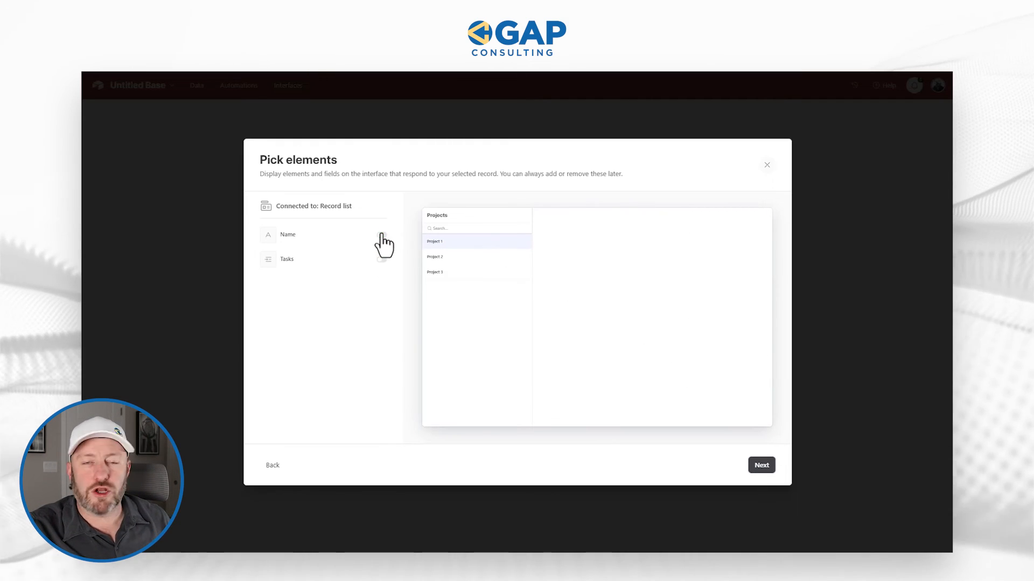
click(764, 466)
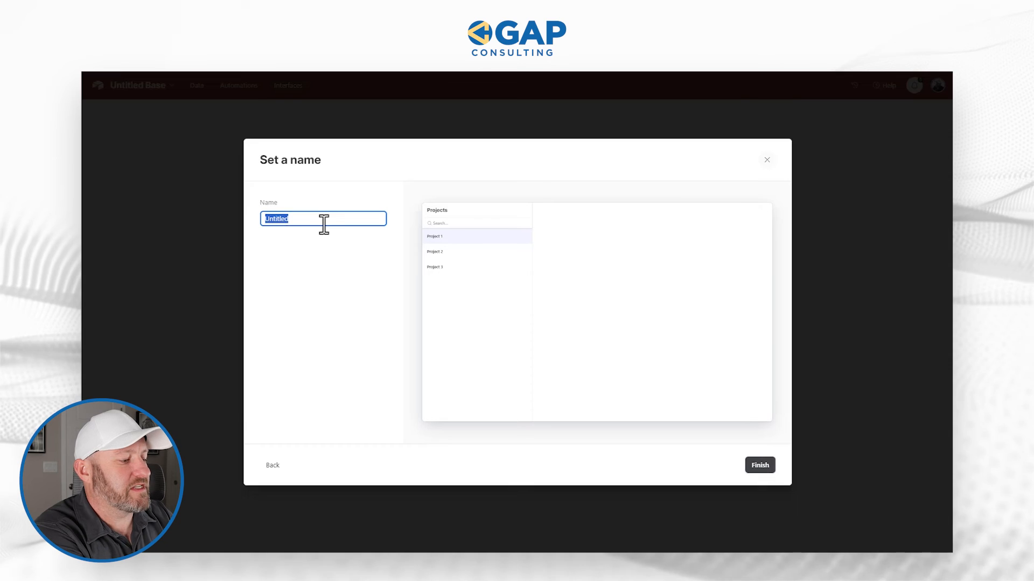
text(page 1)
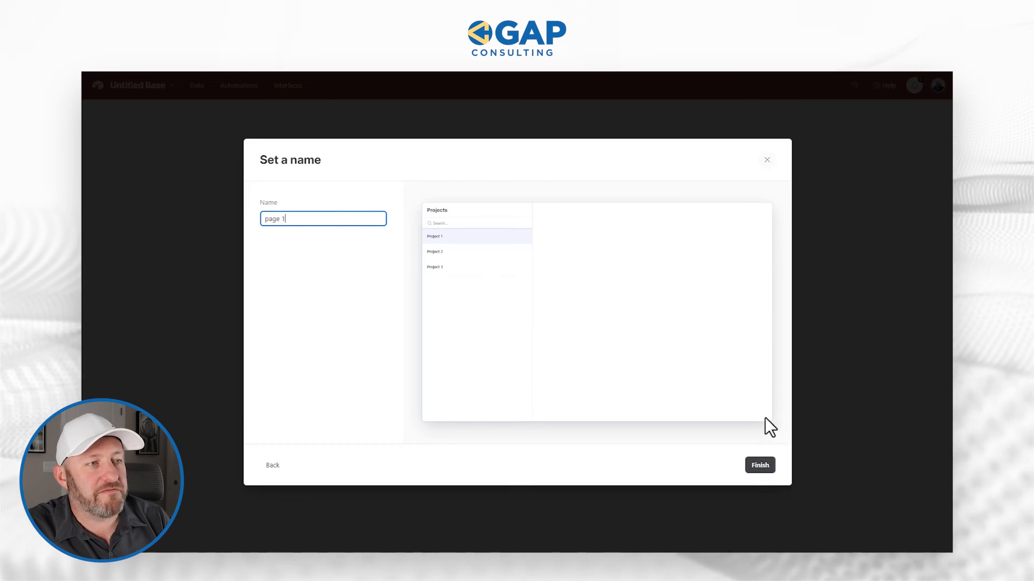
click(759, 466)
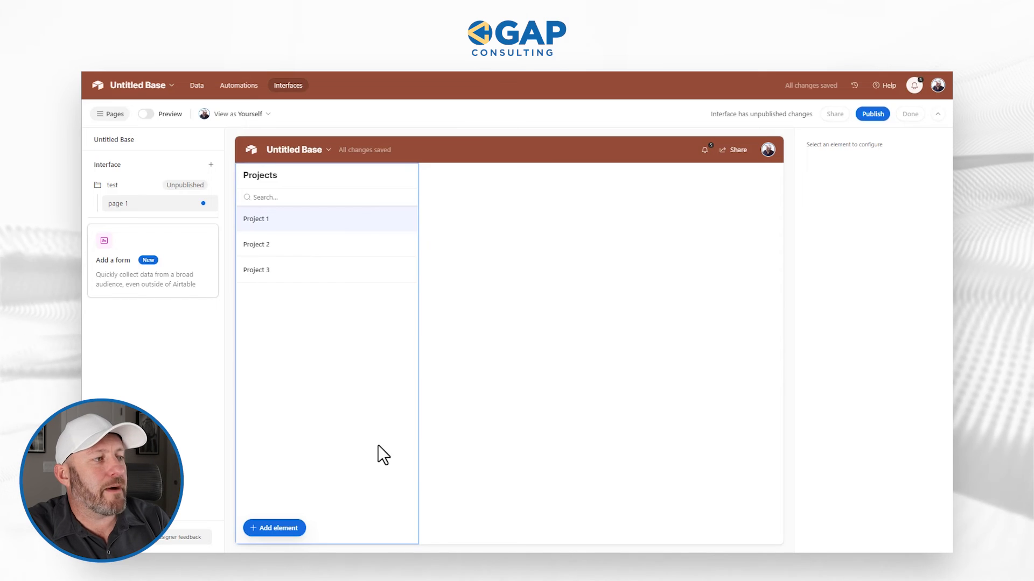
Step: Add a Calendar element for the Projects record list's linked Tasks, filling the full width of the page's empty detail area
click(291, 528)
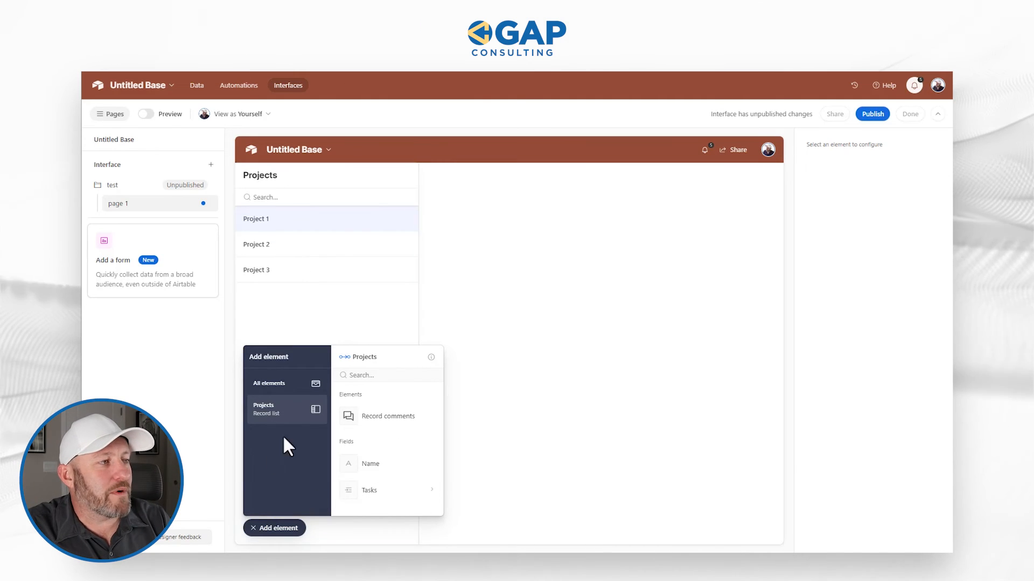
click(378, 490)
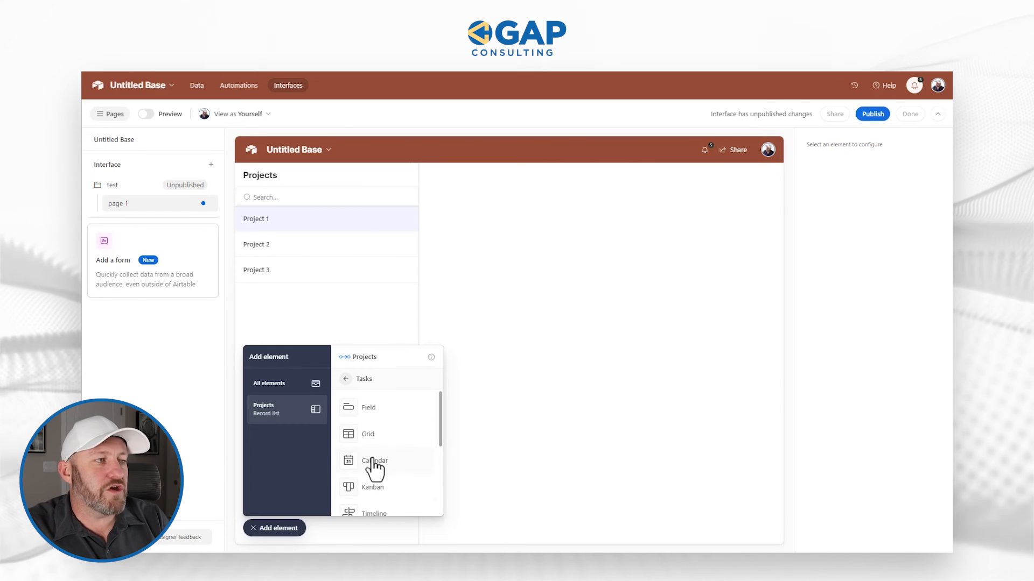
click(373, 459)
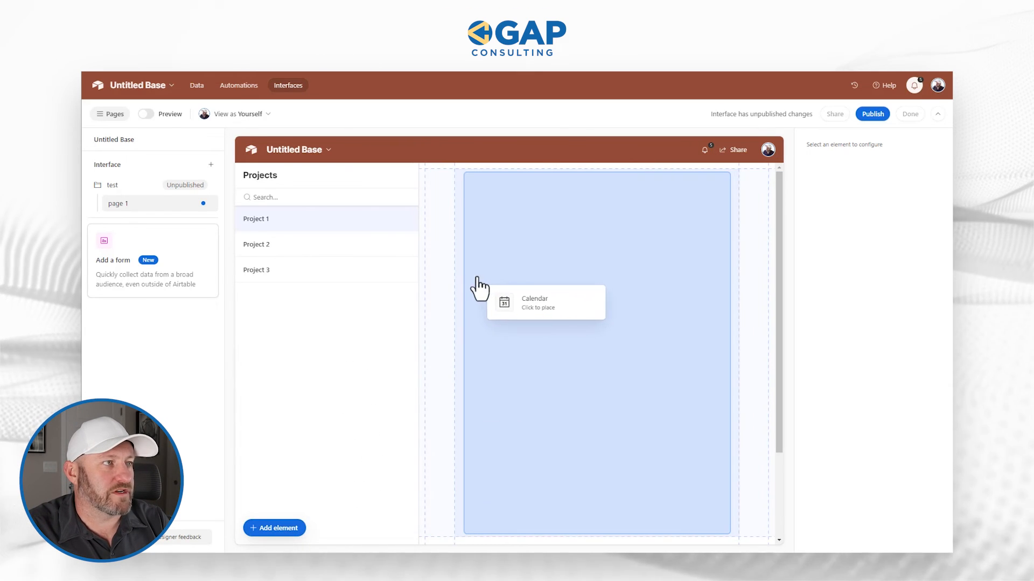
click(447, 280)
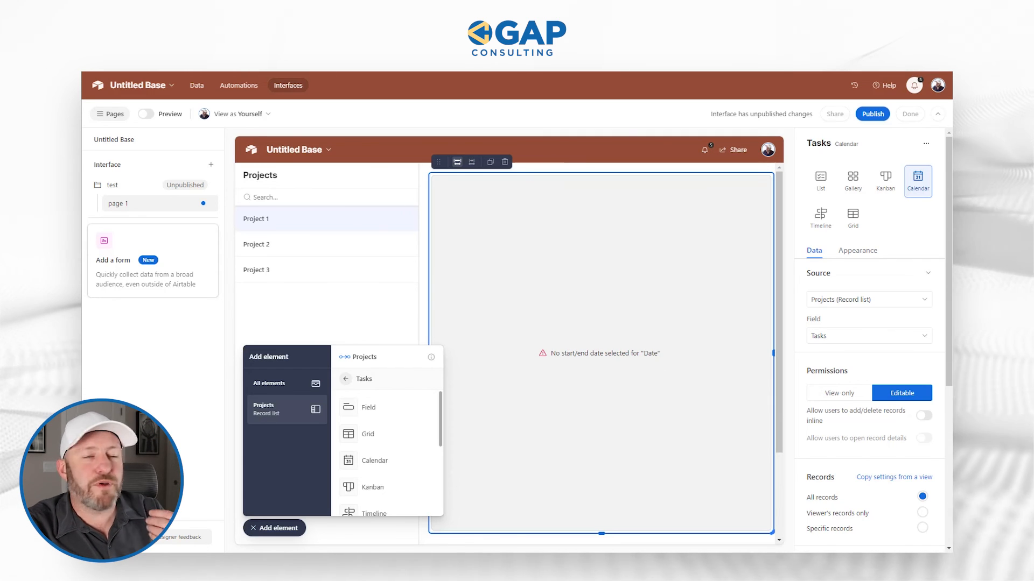
Step: Add a Date field named Start Date to the Tasks table, keeping the Local date format
click(694, 22)
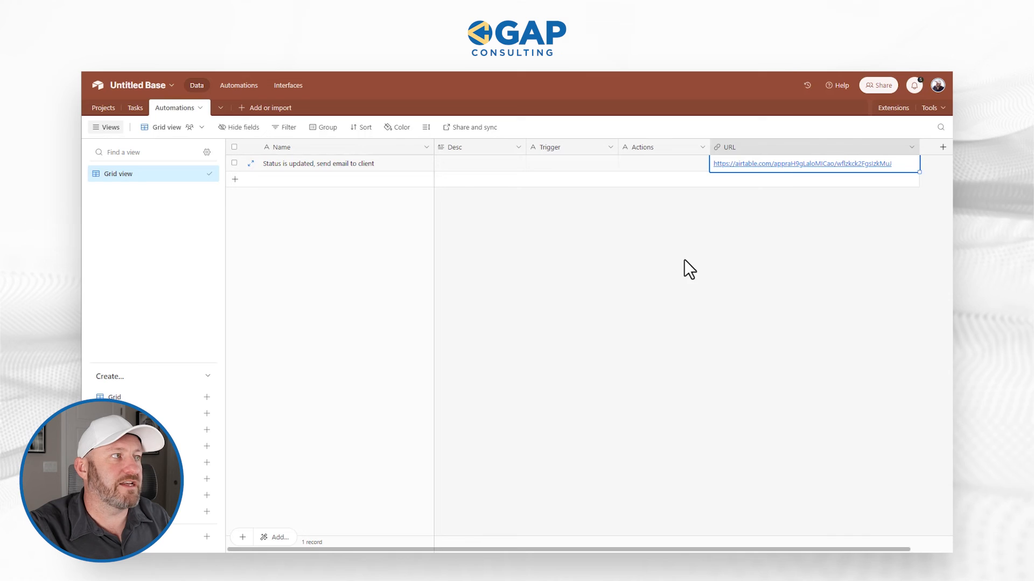
click(137, 108)
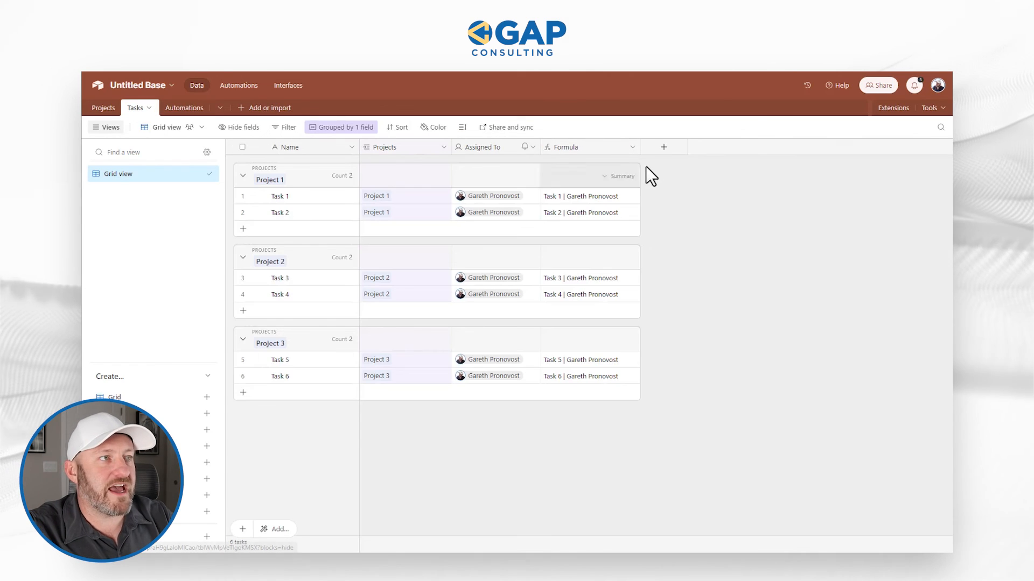
click(665, 150)
text(Start Date)
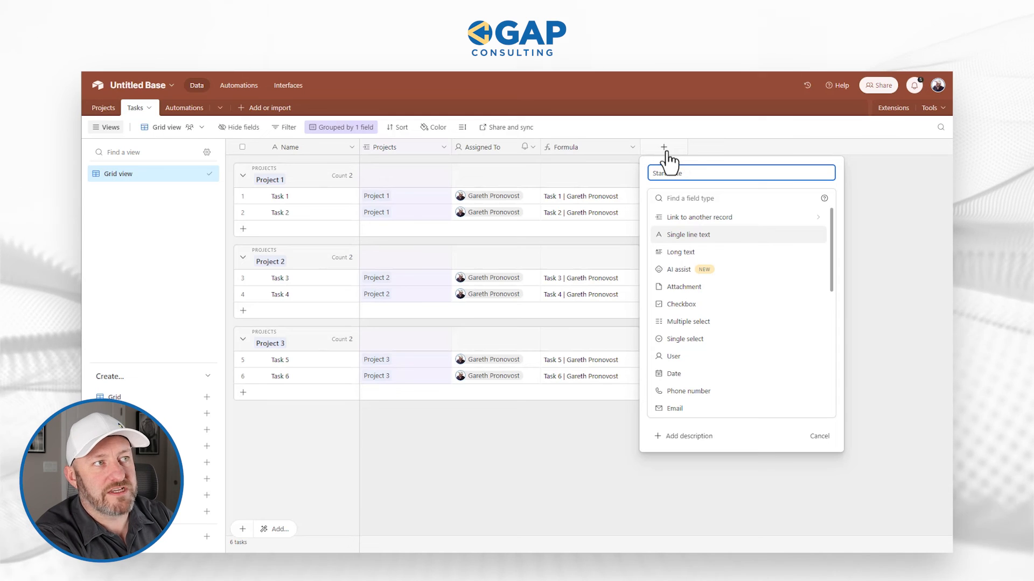
key(Tab)
text(date)
click(750, 217)
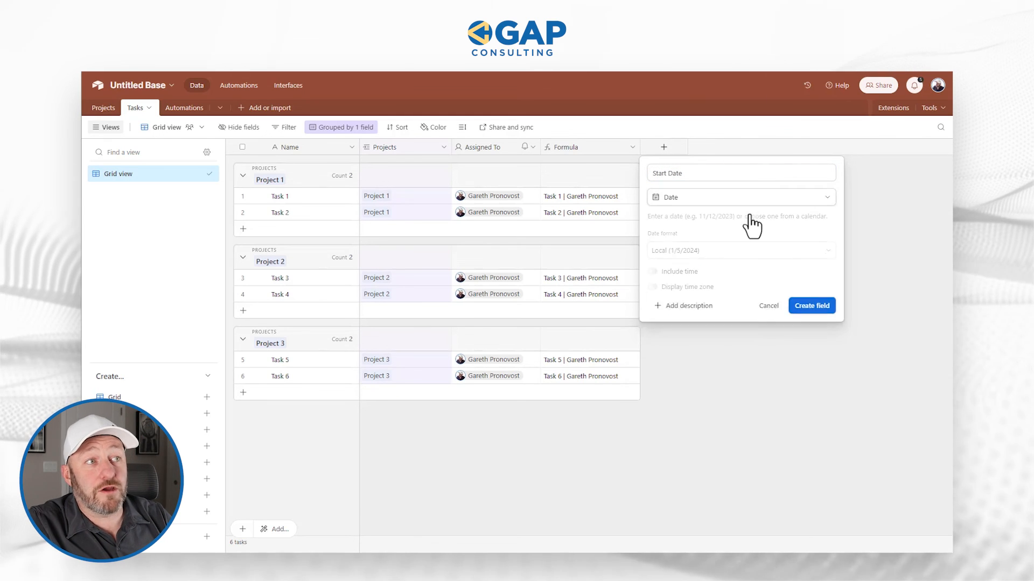
click(812, 313)
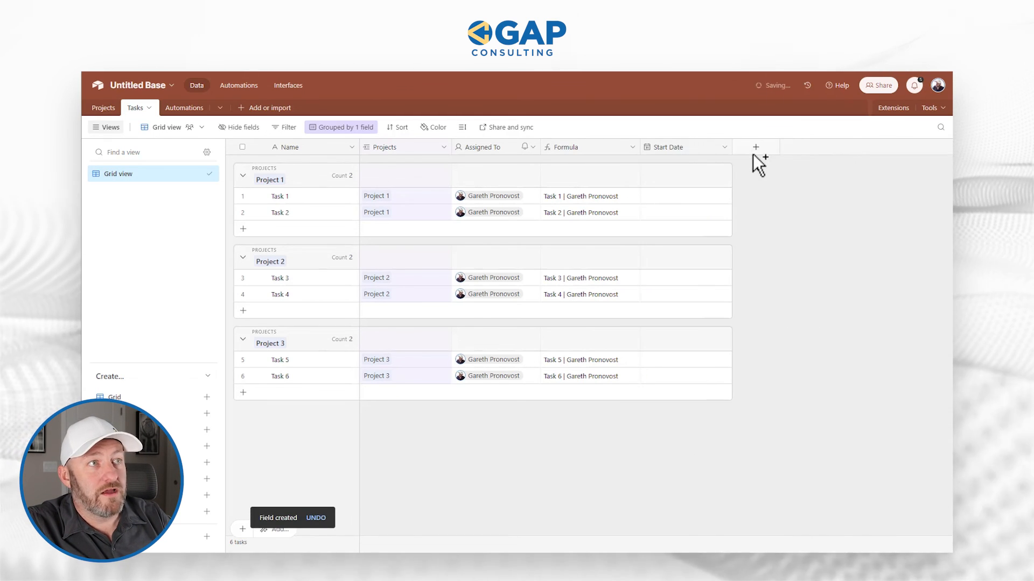
Step: Duplicate the Start Date field in the Tasks table and rename the copy End Date
alt+click(754, 152)
double_click(758, 148)
text(End)
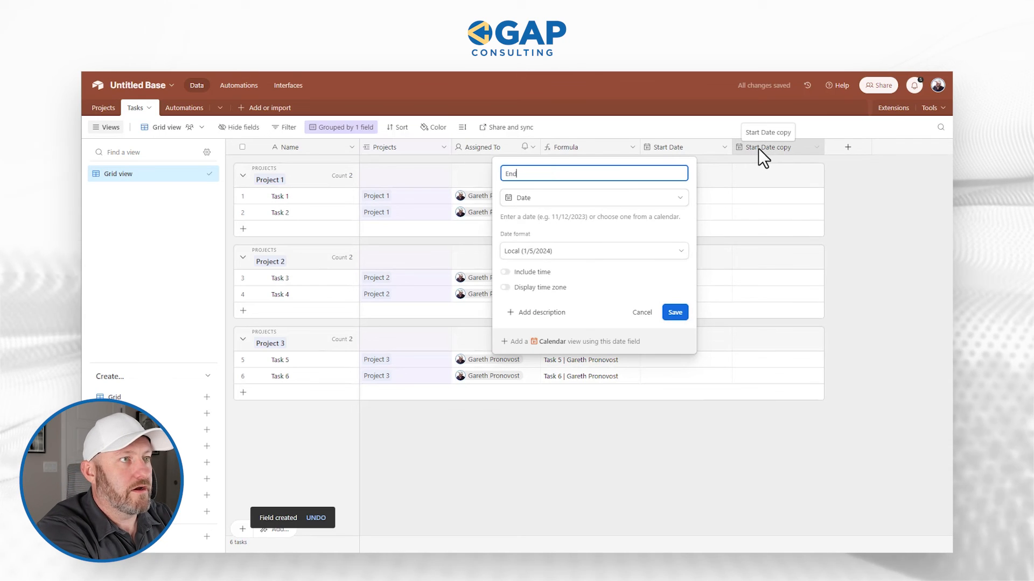
text( Date)
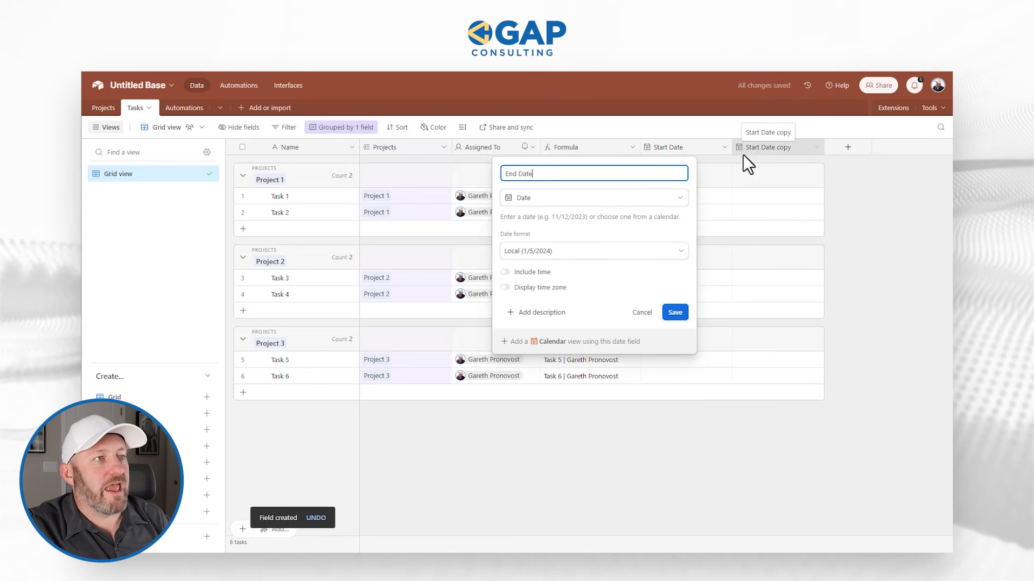
click(675, 313)
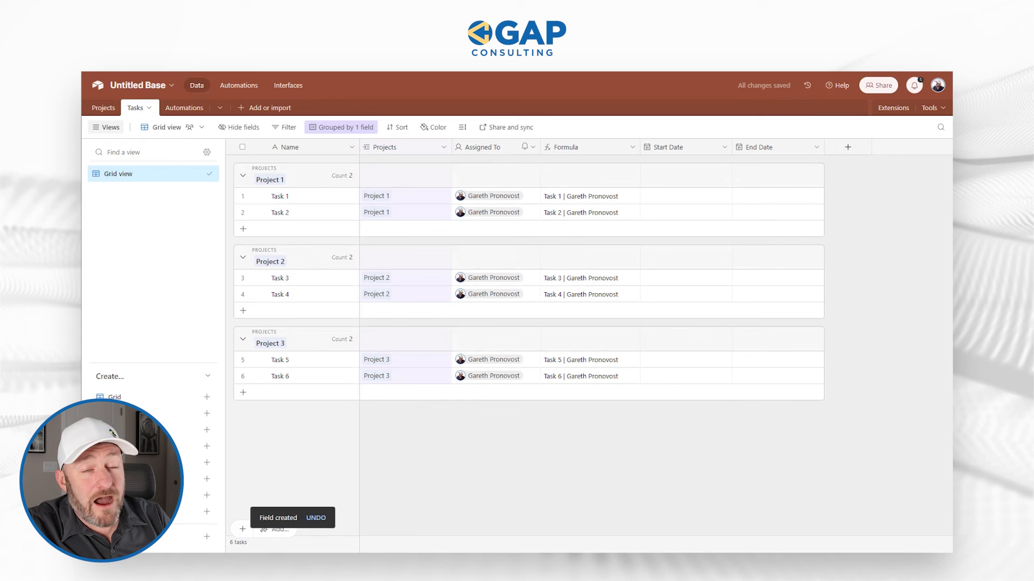
Step: In the interface's Tasks calendar, set Start Date as the start date field and End Date as the end date field
click(792, 59)
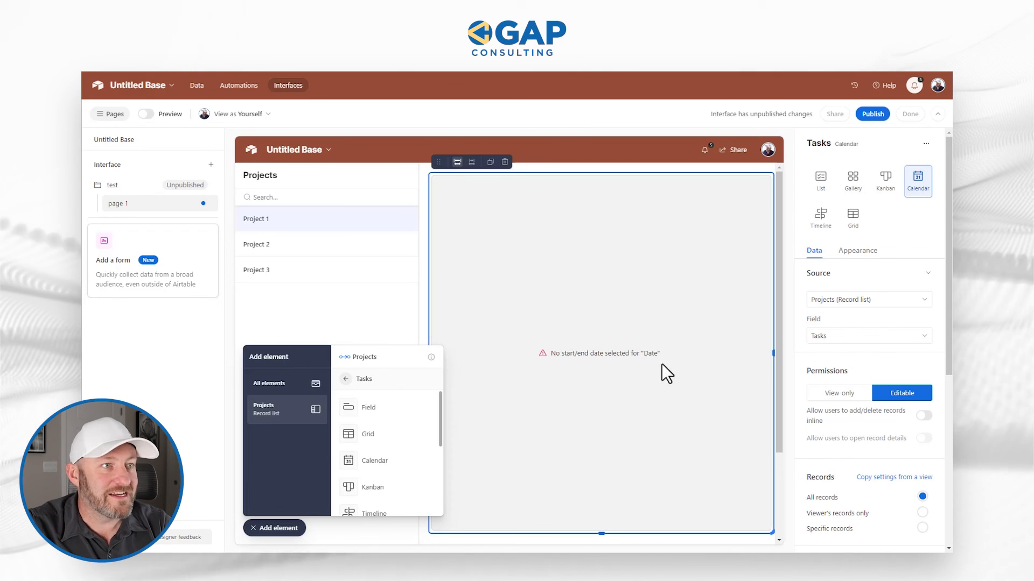
scroll(862, 366, down, 4)
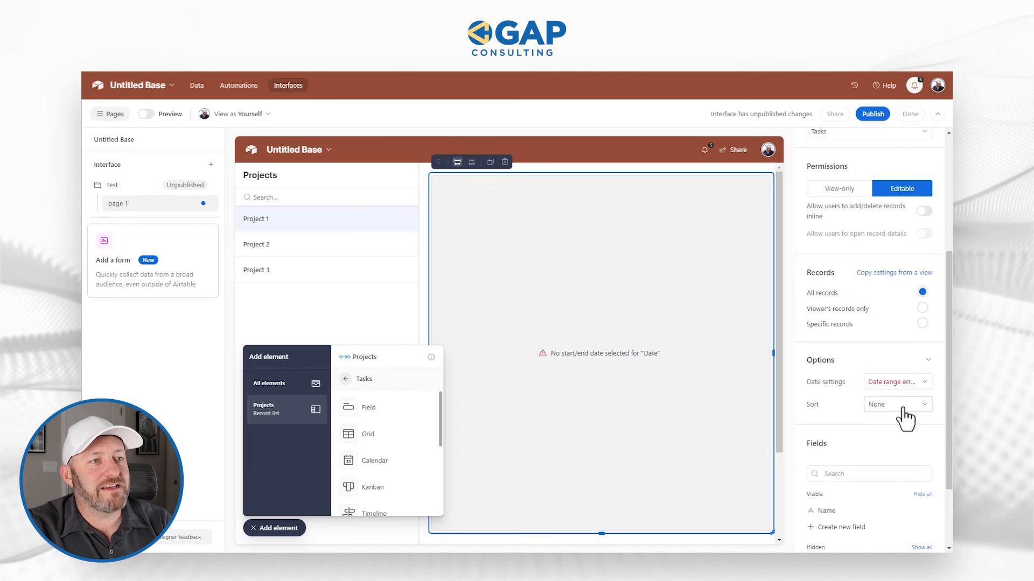
click(881, 385)
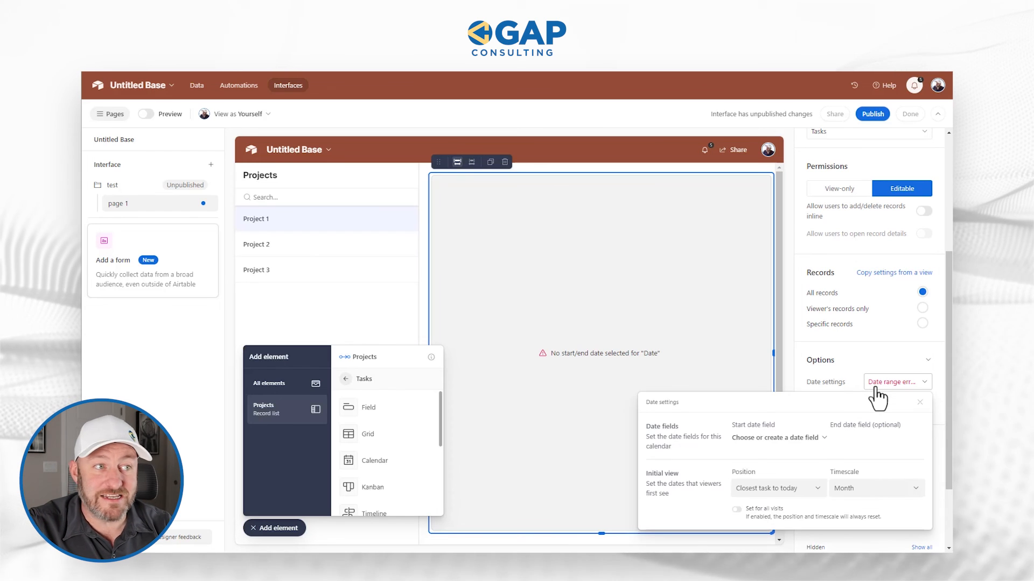
click(770, 439)
click(761, 473)
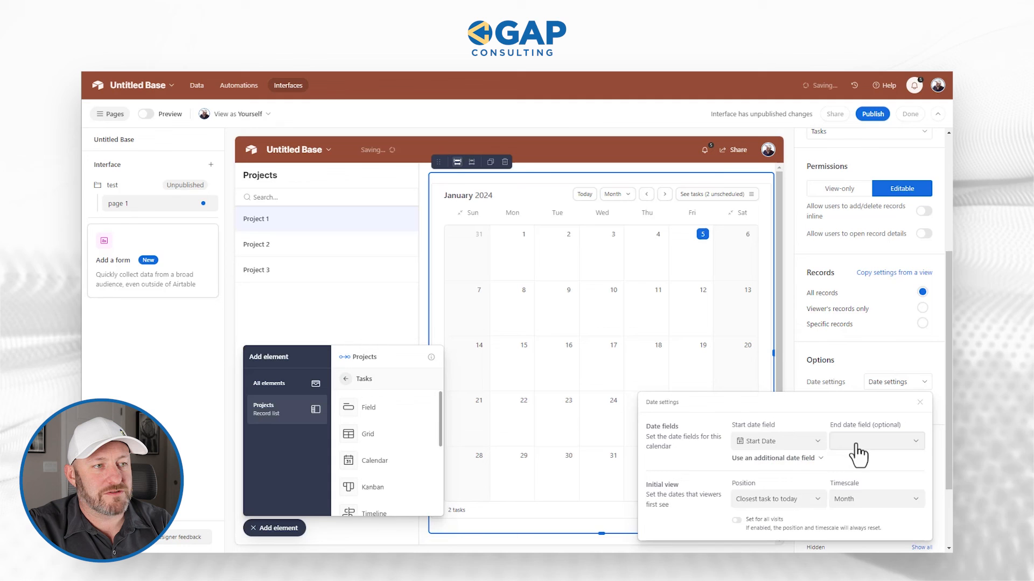
click(852, 448)
click(850, 474)
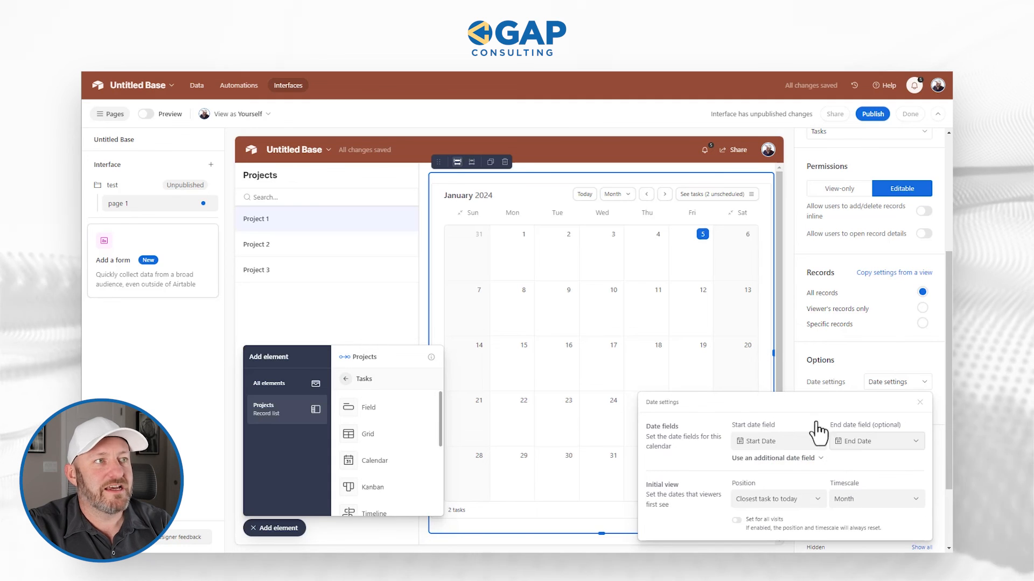
click(803, 270)
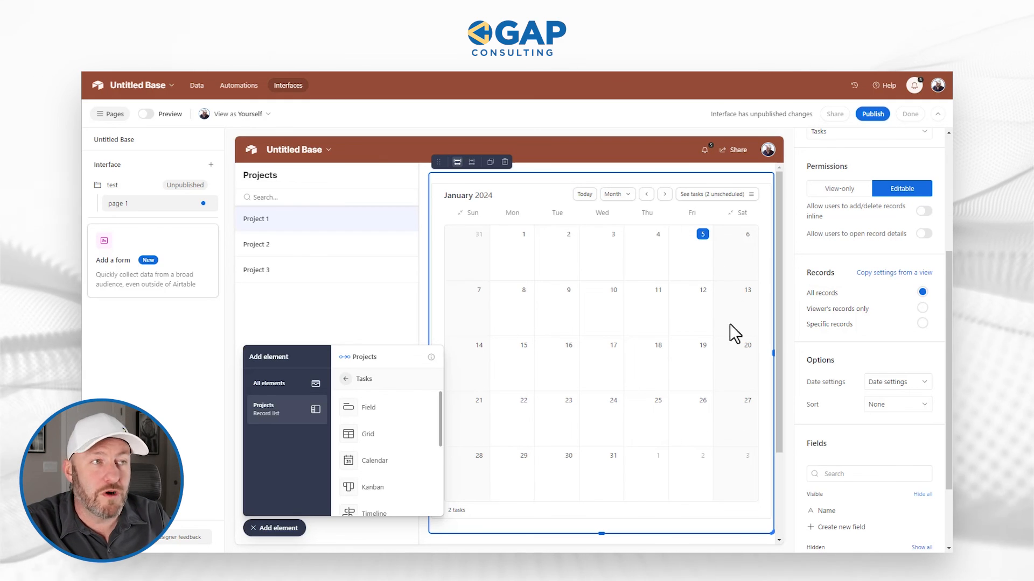
Step: Close the element picker and compare the task calendar for Project 2 and Project 1
click(552, 156)
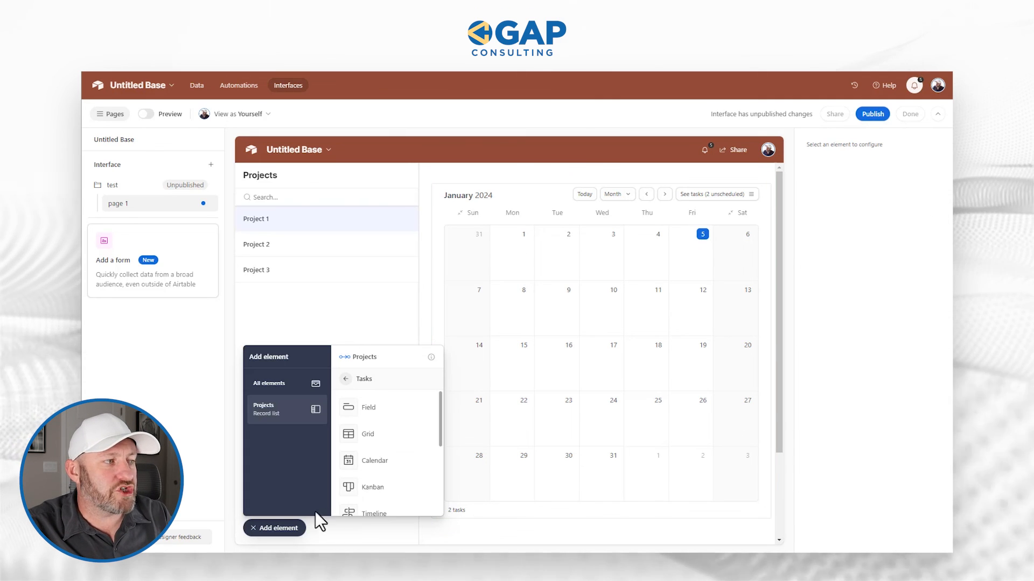
click(279, 529)
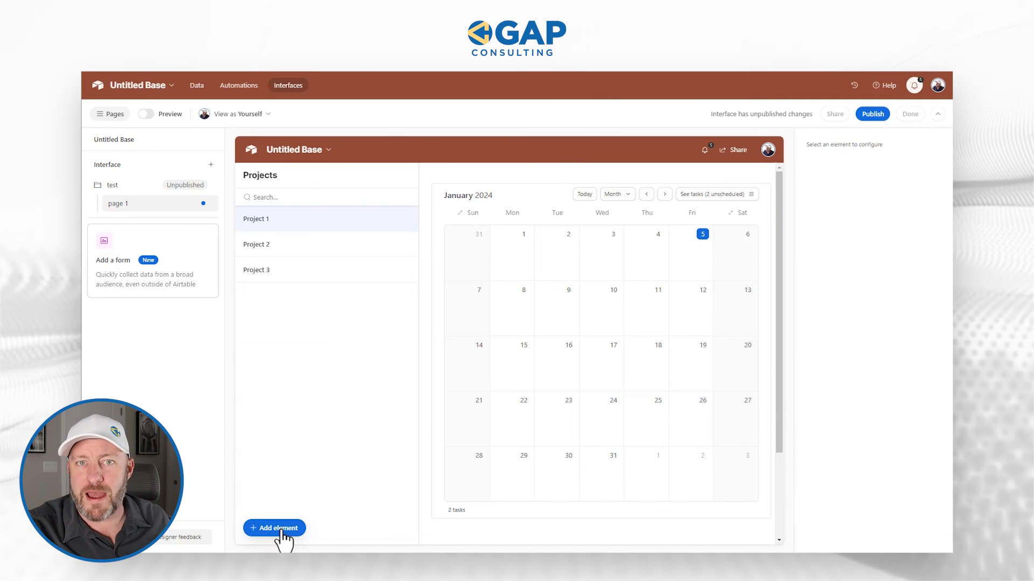
click(286, 248)
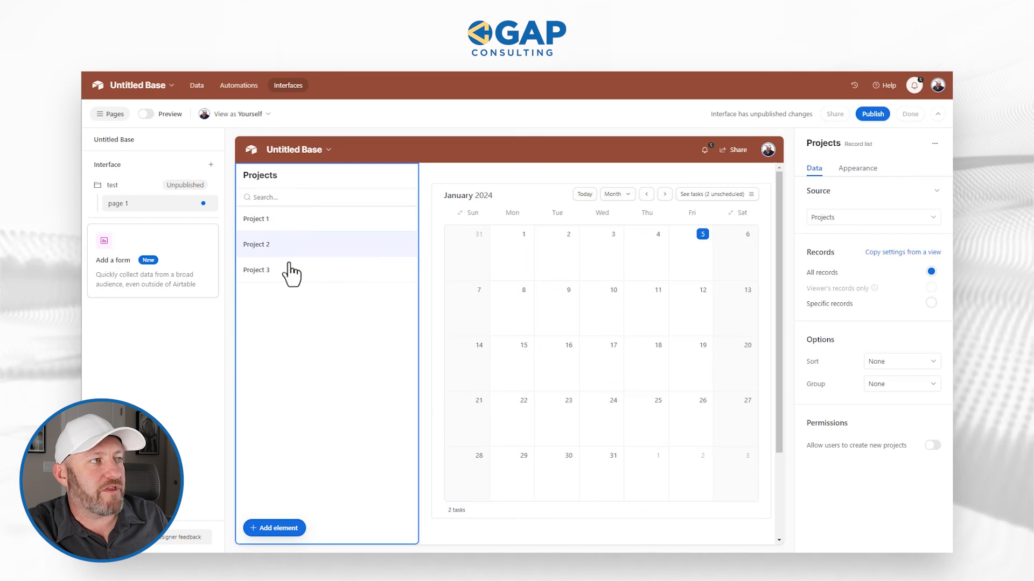
click(287, 221)
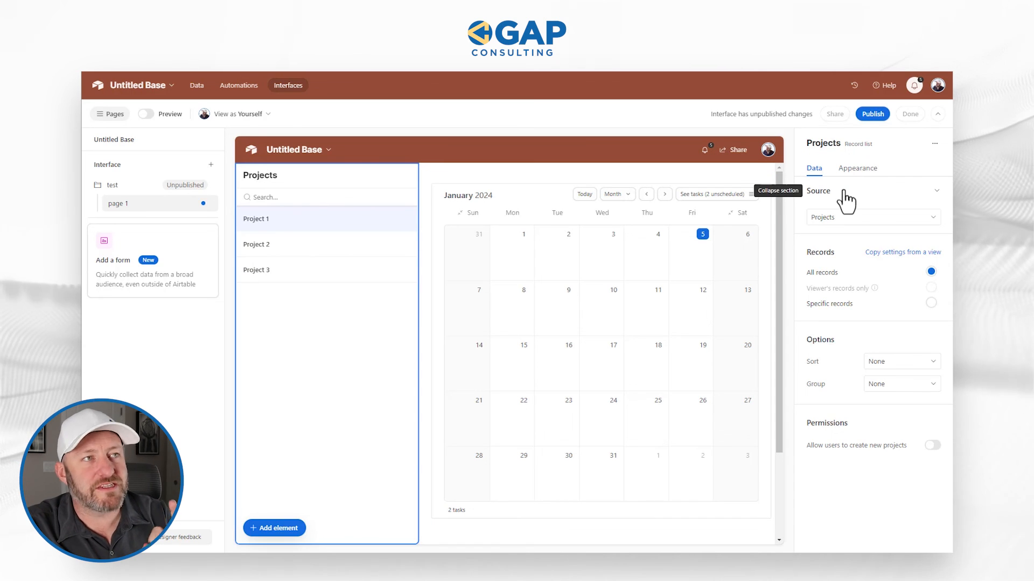
Step: Publish the interface and review its sharing options, including the choice of which interface sections to share
click(875, 119)
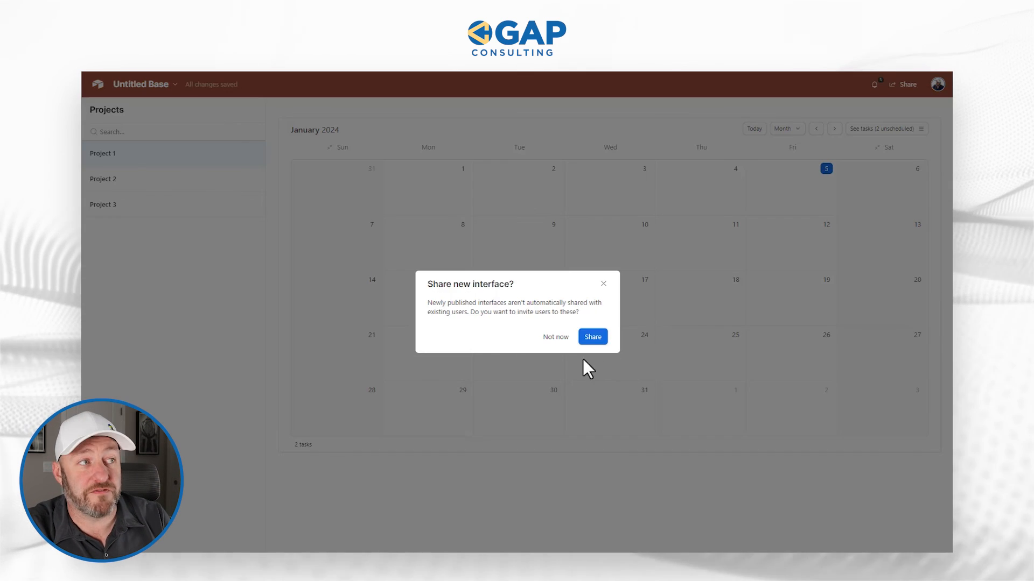
click(593, 338)
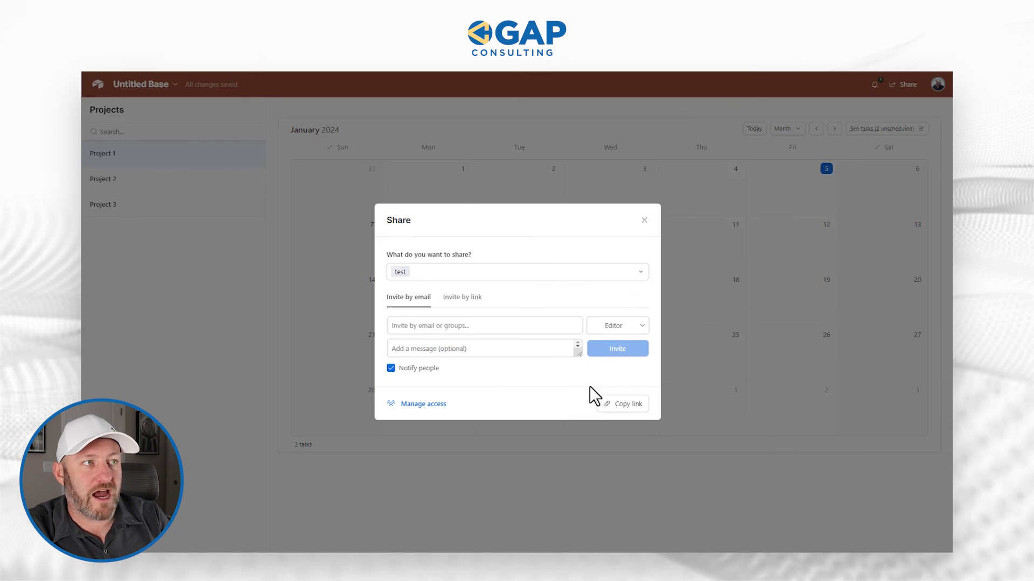
click(644, 221)
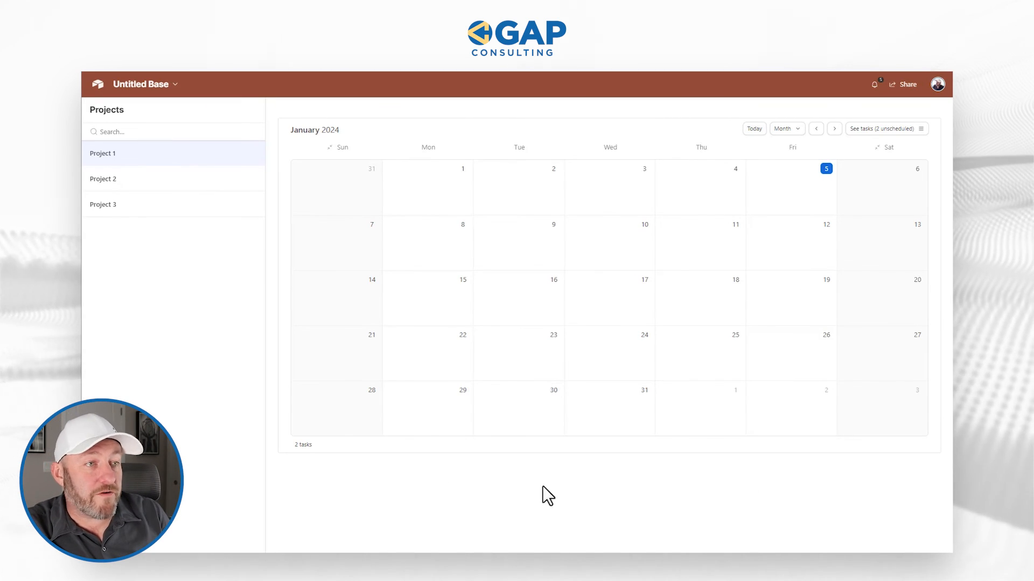
click(907, 85)
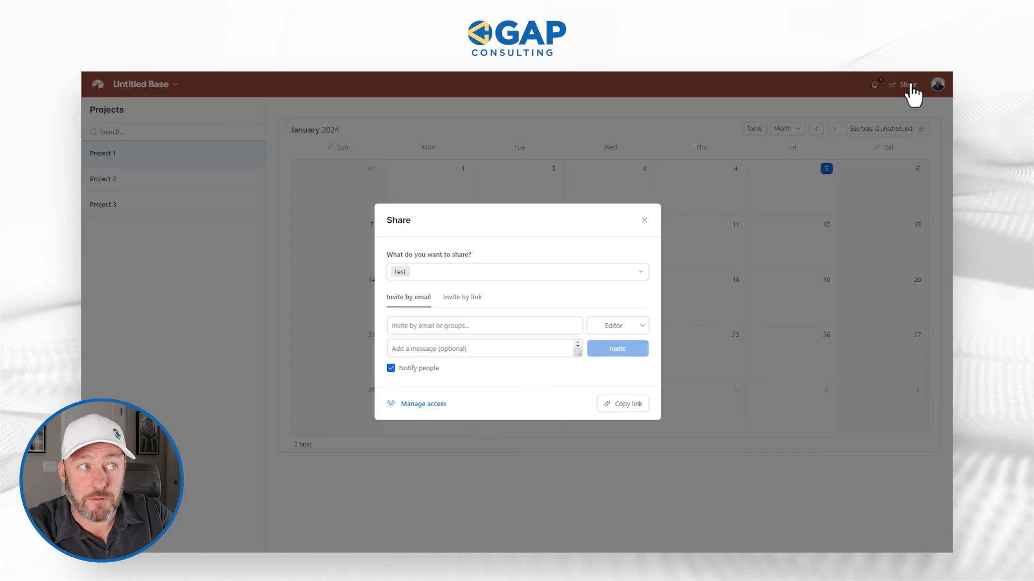
click(561, 276)
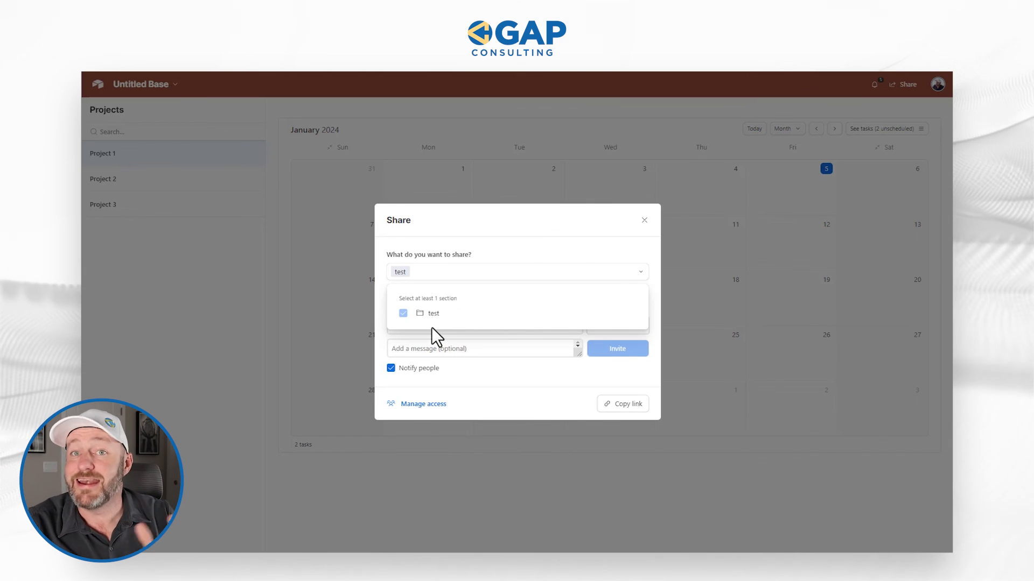